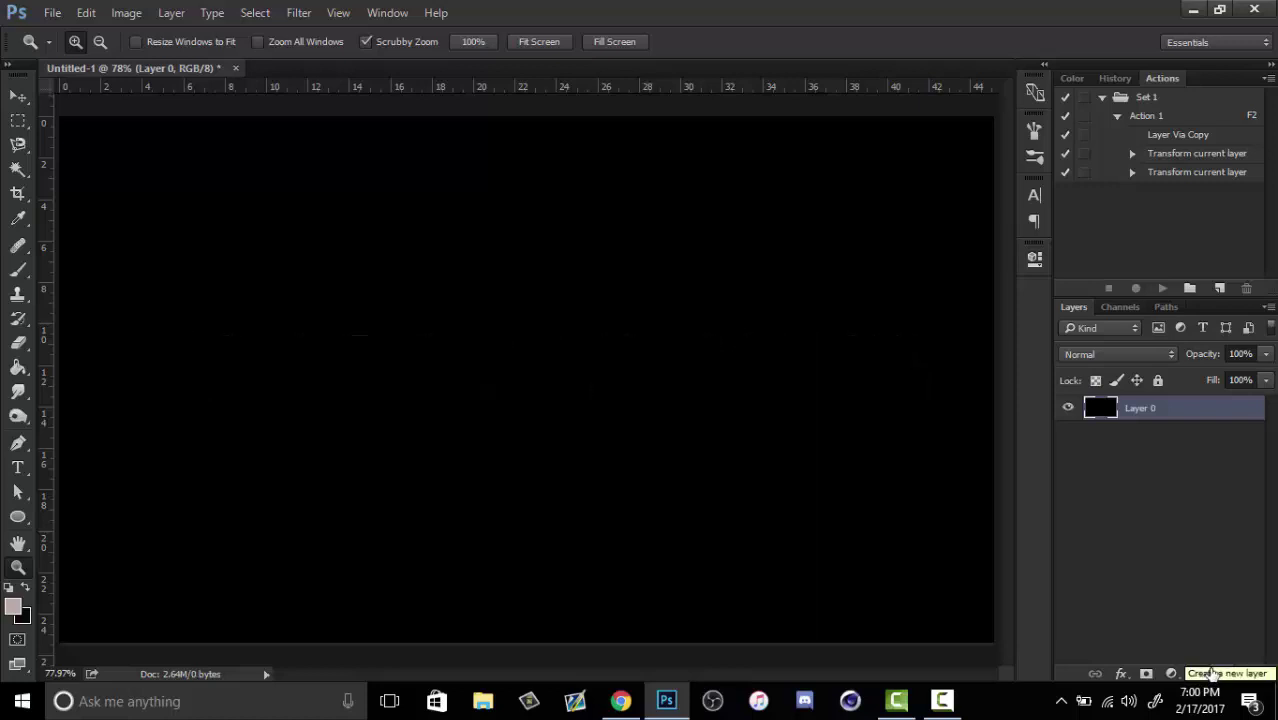
- Add a new layer above the black background and set up a hard round brush at 114 px for painting on it
{"action": "left_click", "coordinate": [1214, 673]}
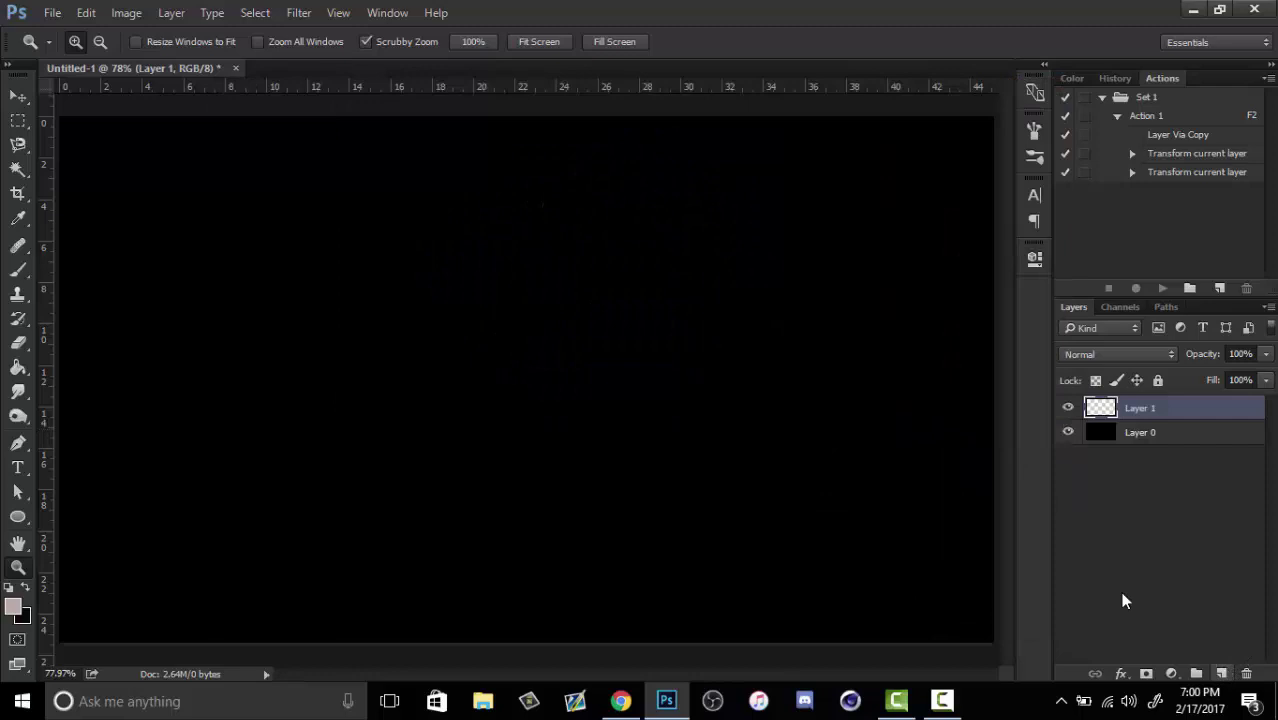
{"action": "key", "text": "b"}
{"action": "right_click", "coordinate": [571, 328]}
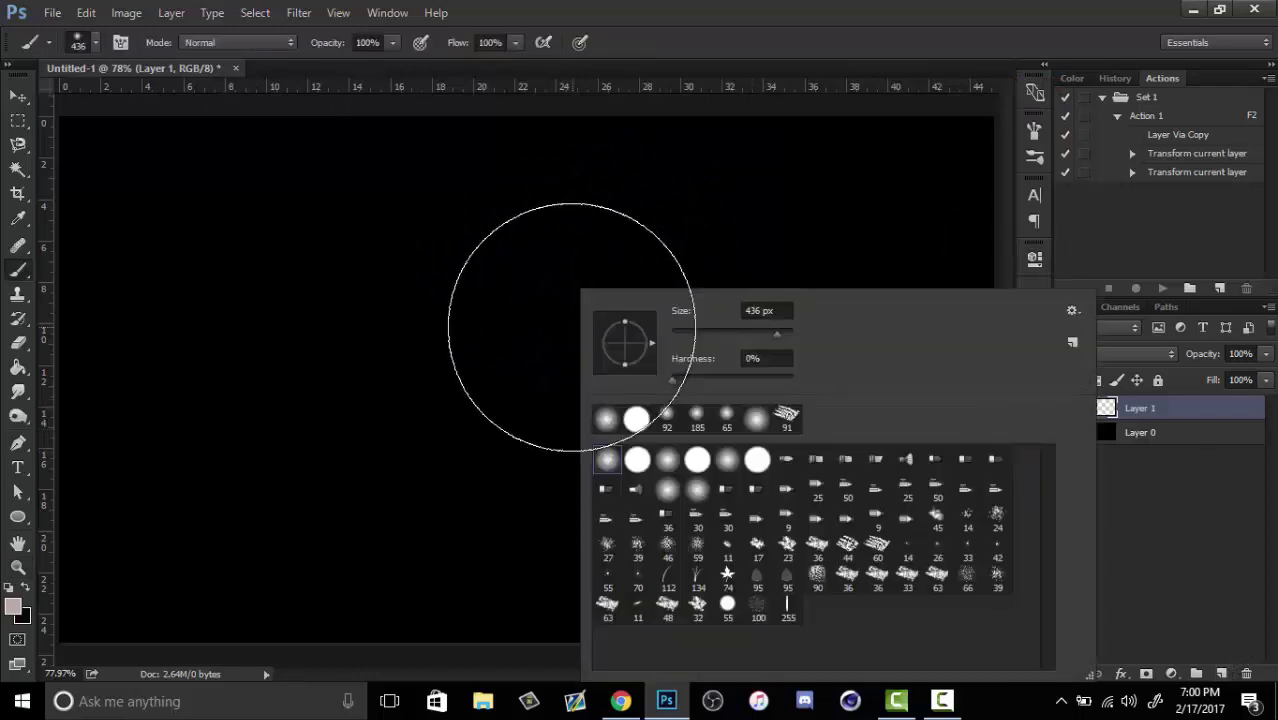
{"action": "left_click", "coordinate": [699, 334]}
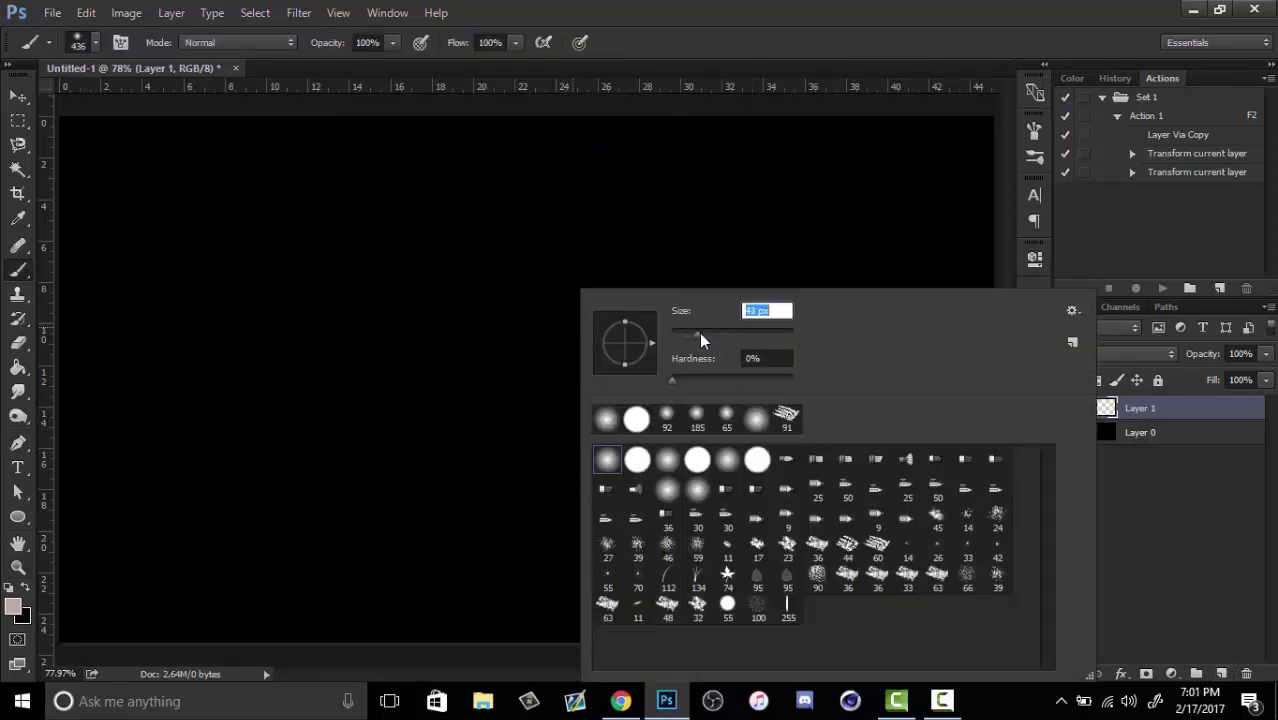
{"action": "left_click", "coordinate": [638, 461]}
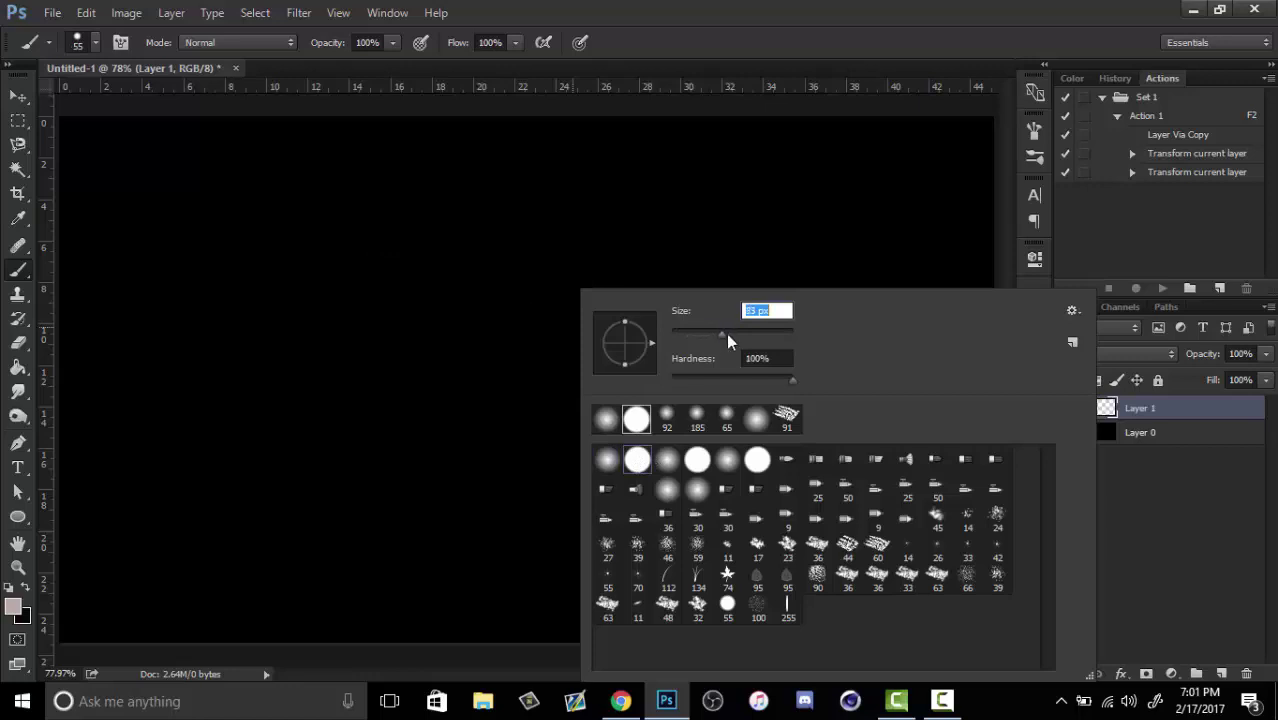
{"action": "left_click_drag", "start_coordinate": [727, 336], "coordinate": [746, 326]}
{"action": "left_click", "coordinate": [1176, 433]}
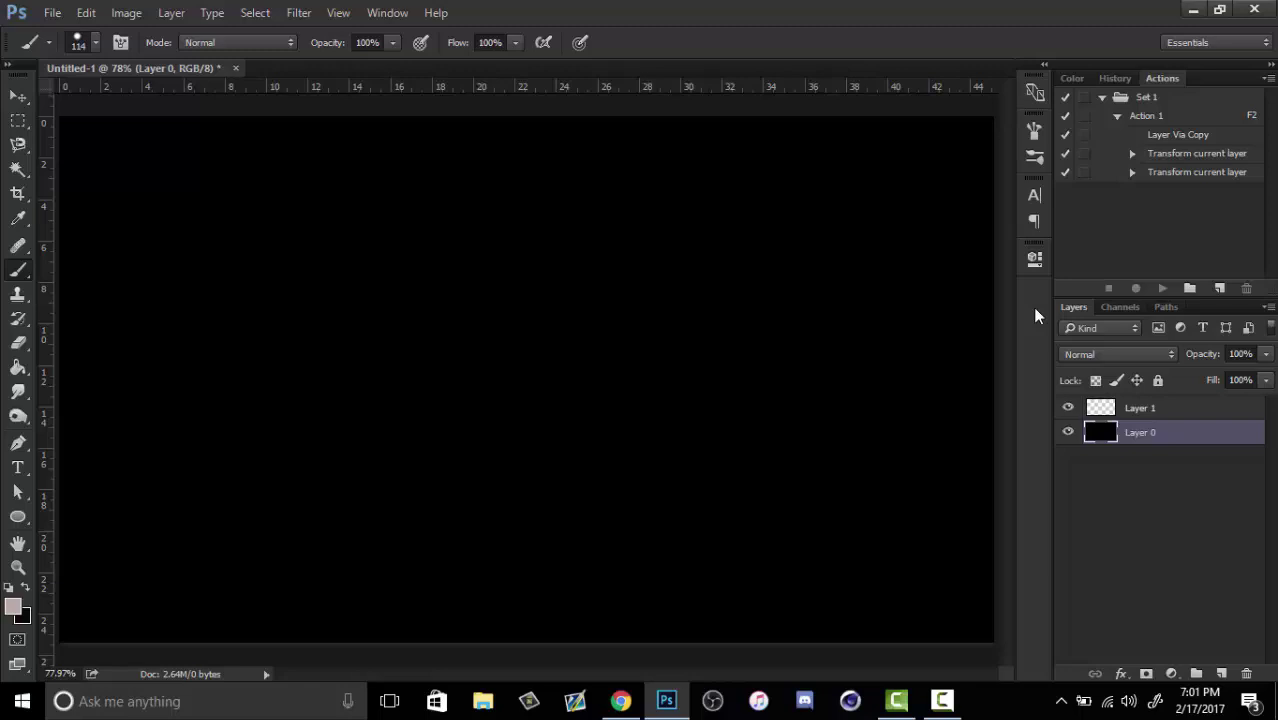
{"action": "left_click", "coordinate": [1152, 410]}
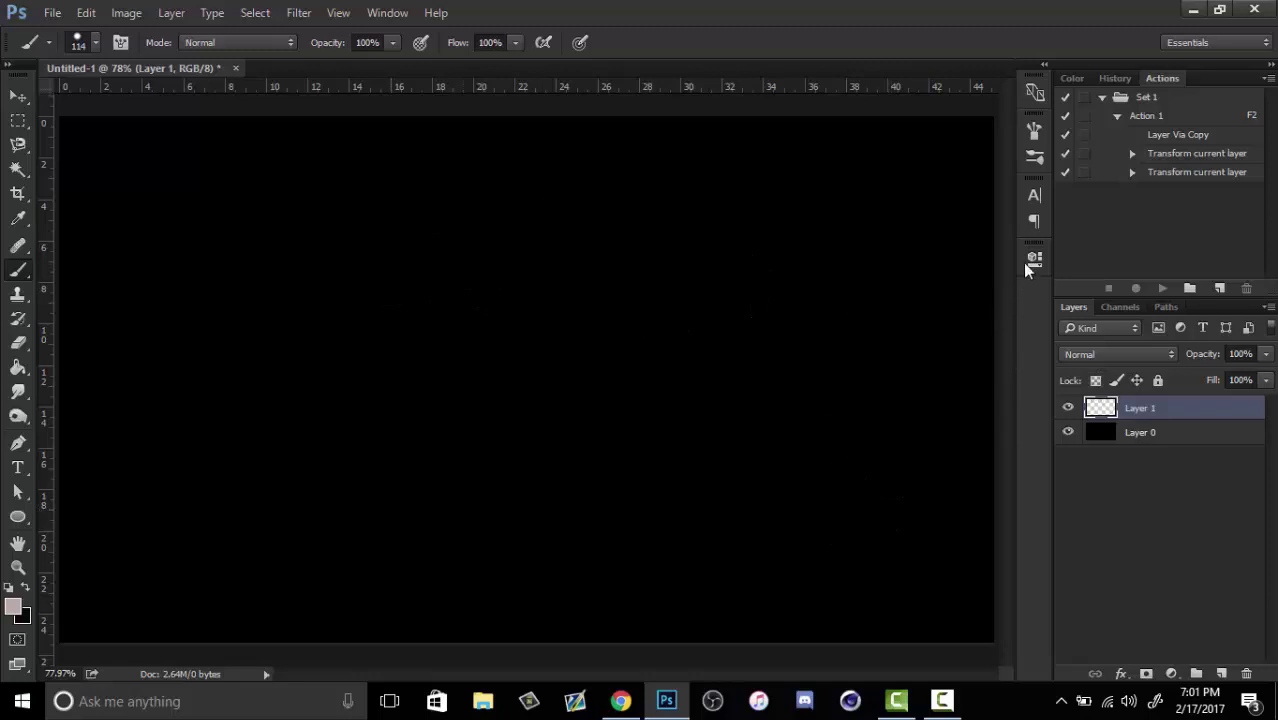
- Set the foreground color to orange and paint one 114 px dot in the canvas's upper area, left of center
{"action": "left_click", "coordinate": [14, 605]}
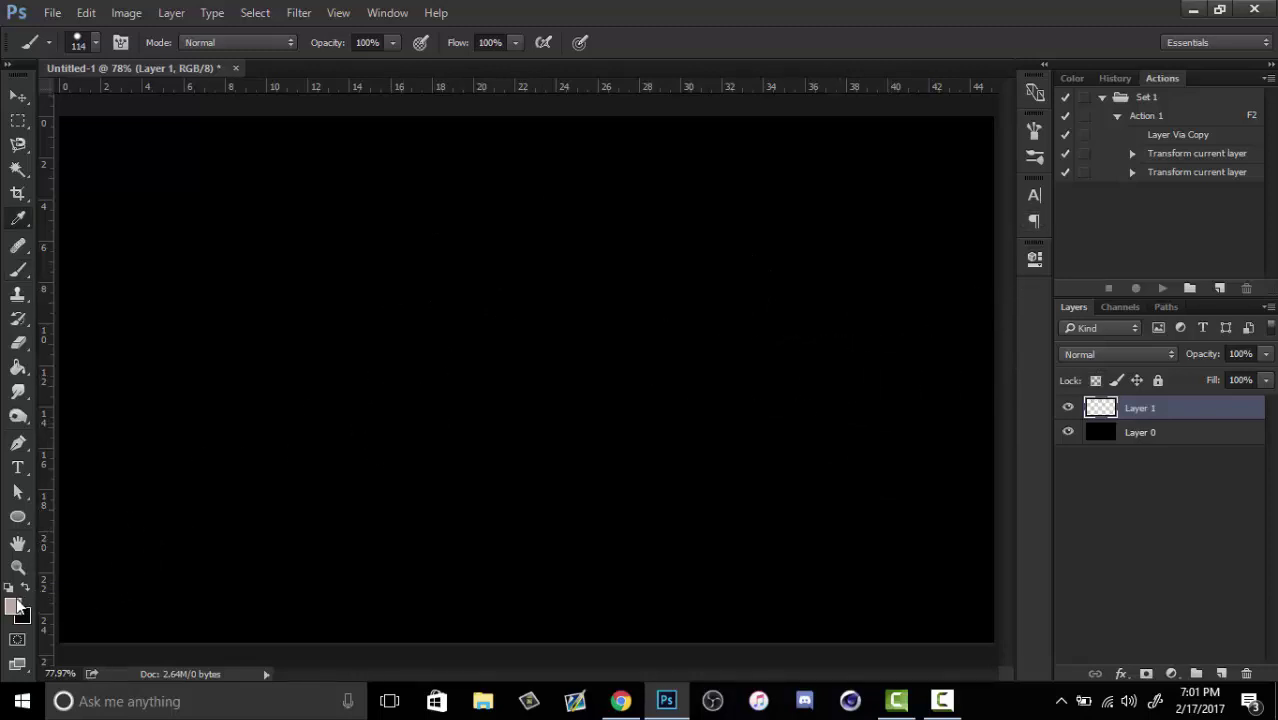
{"action": "left_click_drag", "start_coordinate": [1008, 310], "coordinate": [1008, 427]}
{"action": "left_click", "coordinate": [970, 259]}
{"action": "left_click", "coordinate": [1179, 202]}
{"action": "left_click", "coordinate": [433, 281]}
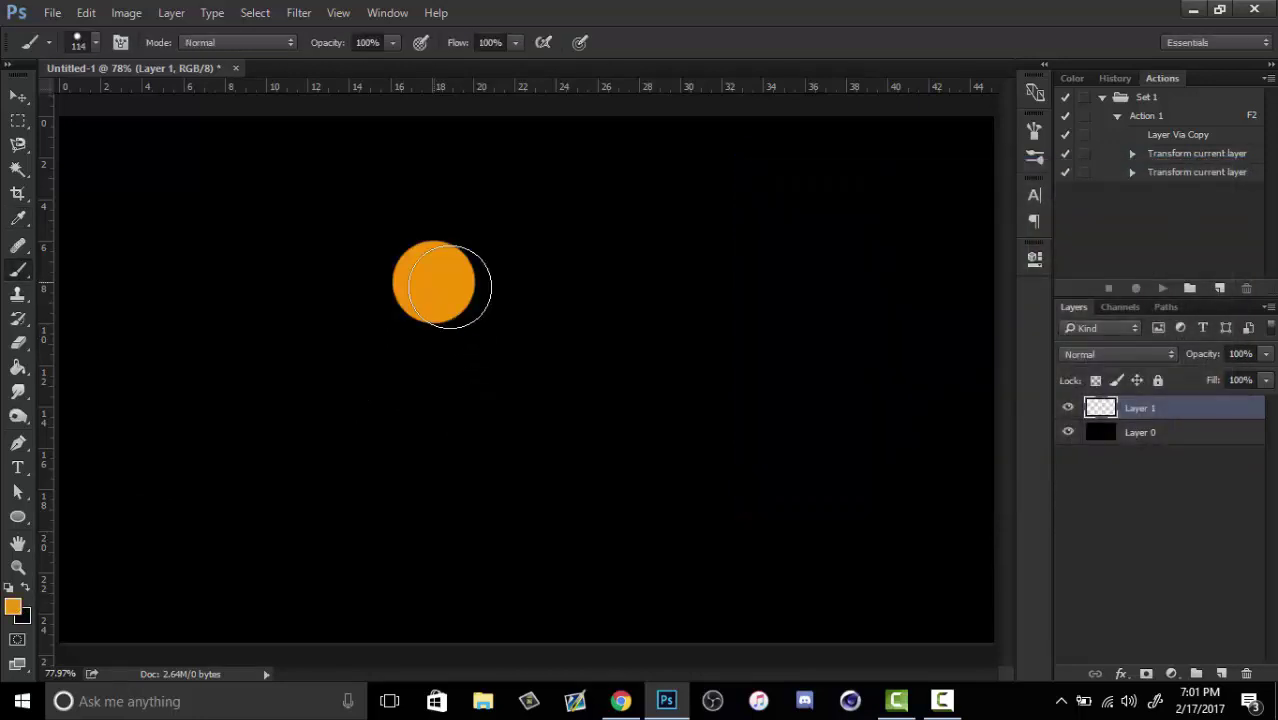
- Paint a 26 px orange dot in the lower right part of the canvas and a 191 px one in the upper right part
{"action": "right_click", "coordinate": [759, 428]}
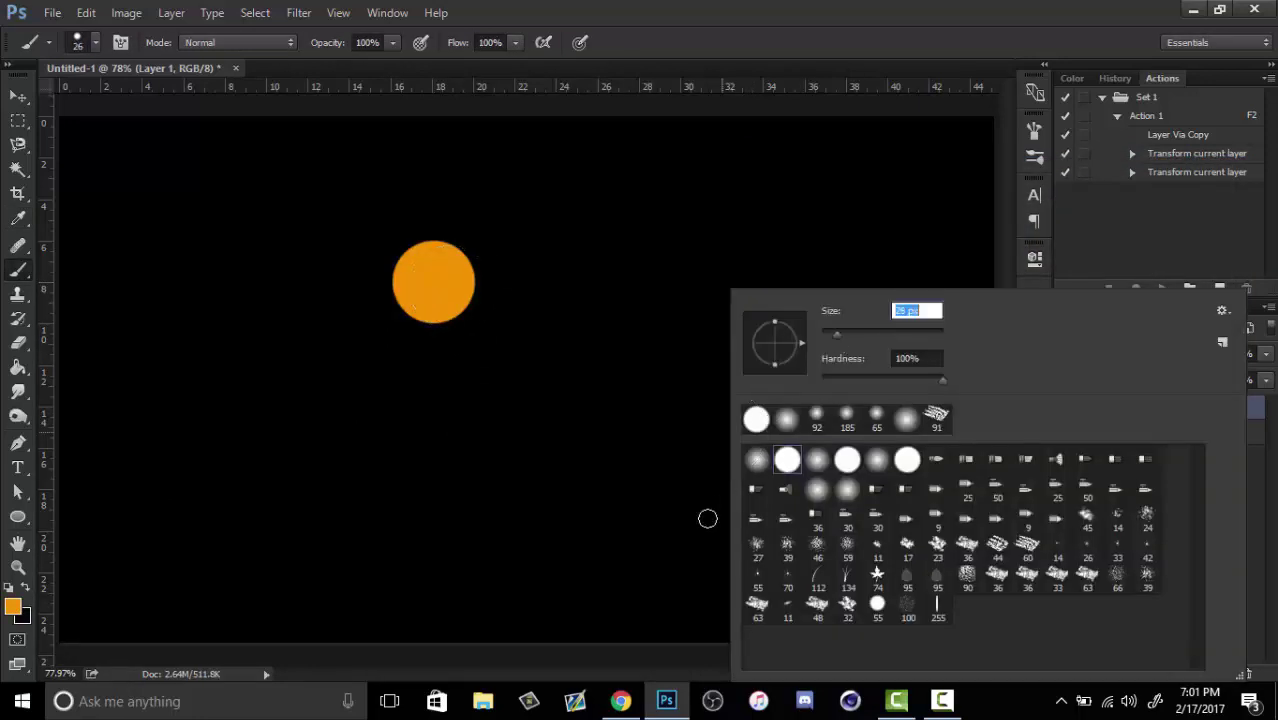
{"action": "left_click", "coordinate": [702, 505]}
{"action": "right_click", "coordinate": [801, 372]}
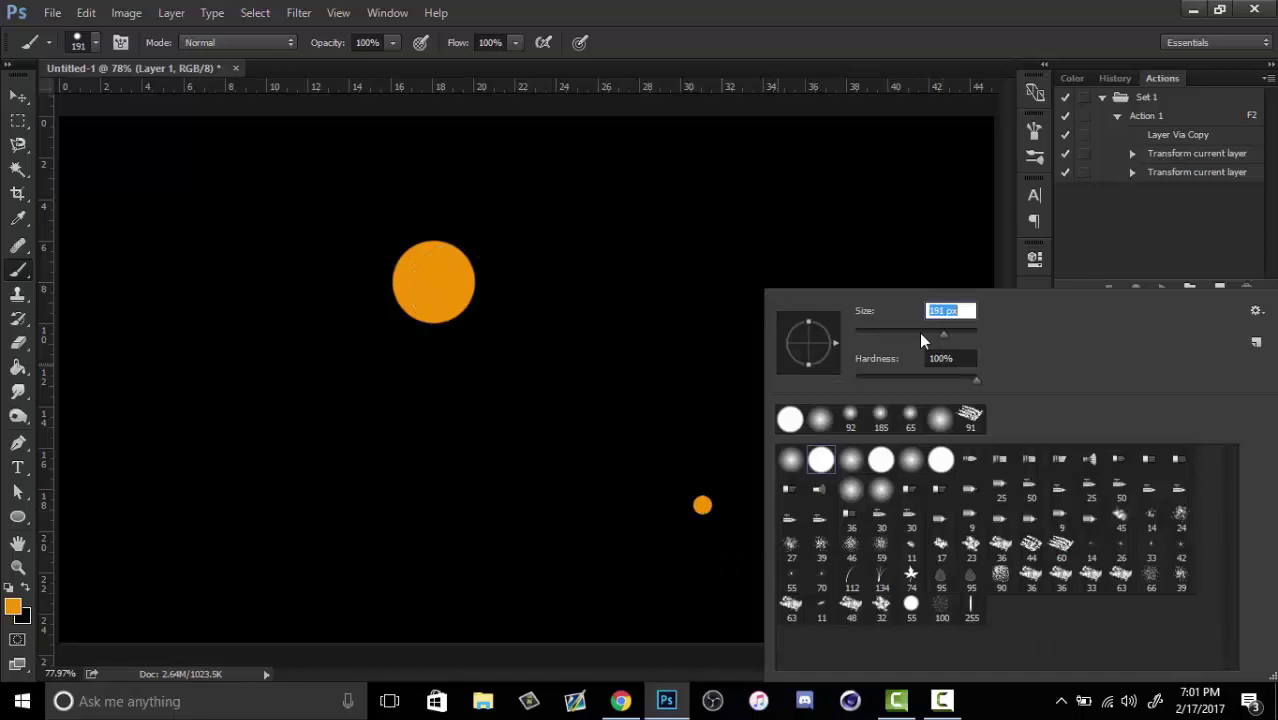
{"action": "key", "text": "Return"}
{"action": "left_click", "coordinate": [690, 268]}
- Change the foreground color from orange to a bright magenta
{"action": "right_click", "coordinate": [578, 437]}
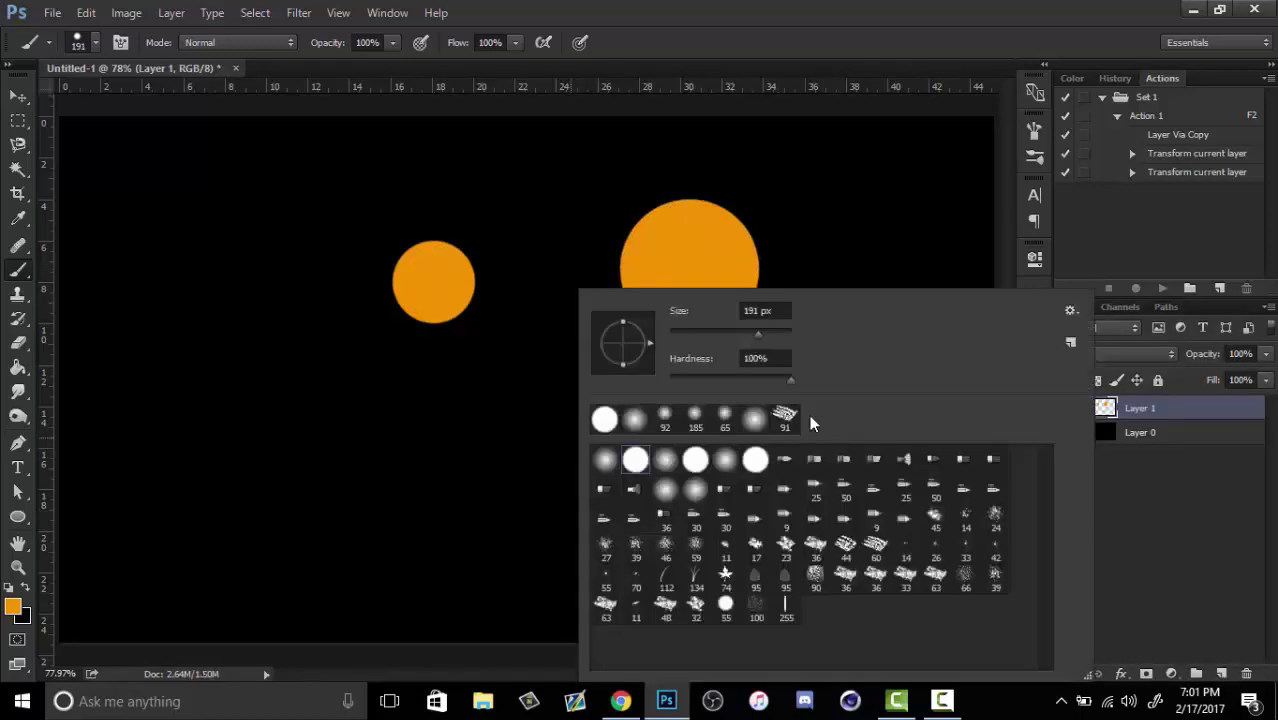
{"action": "left_click", "coordinate": [14, 609]}
{"action": "left_click_drag", "start_coordinate": [964, 285], "coordinate": [1005, 253]}
{"action": "left_click_drag", "start_coordinate": [1016, 250], "coordinate": [1016, 253]}
{"action": "left_click", "coordinate": [909, 313]}
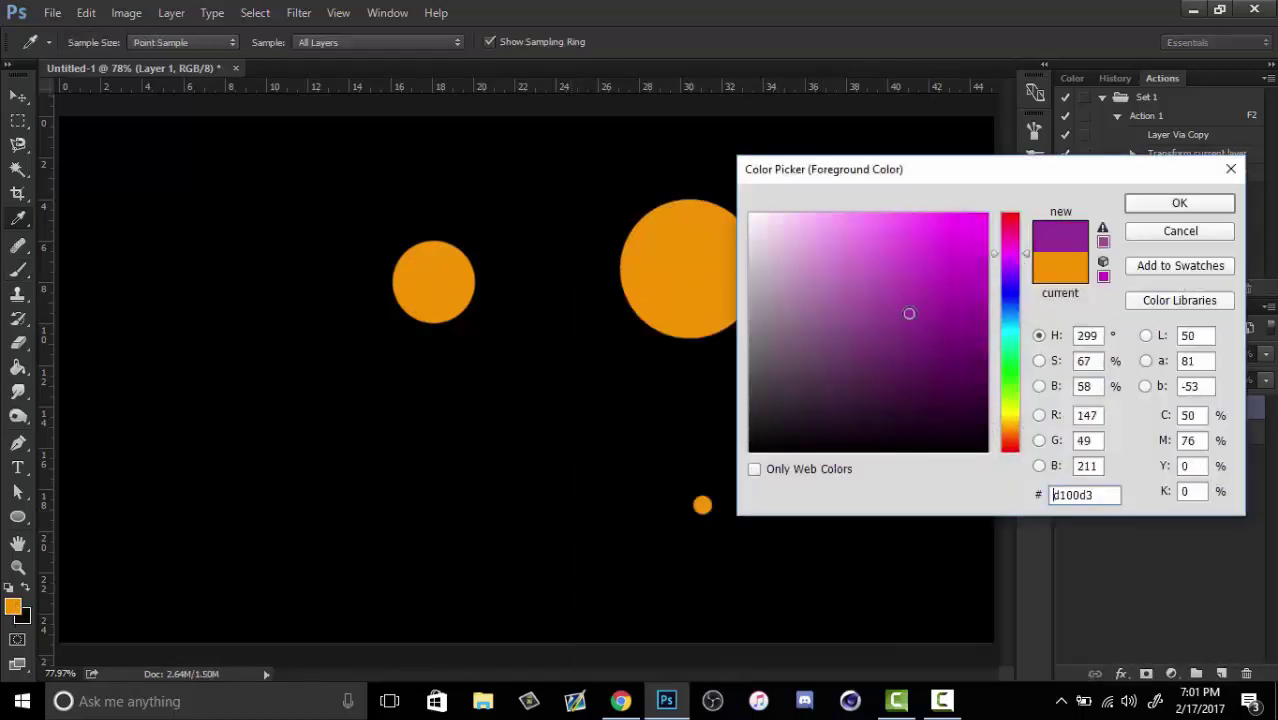
{"action": "key", "text": "BackSpace"}
{"action": "key", "text": "BackSpace"}
{"action": "type", "text": "94"}
{"action": "left_click_drag", "start_coordinate": [928, 333], "coordinate": [1010, 234]}
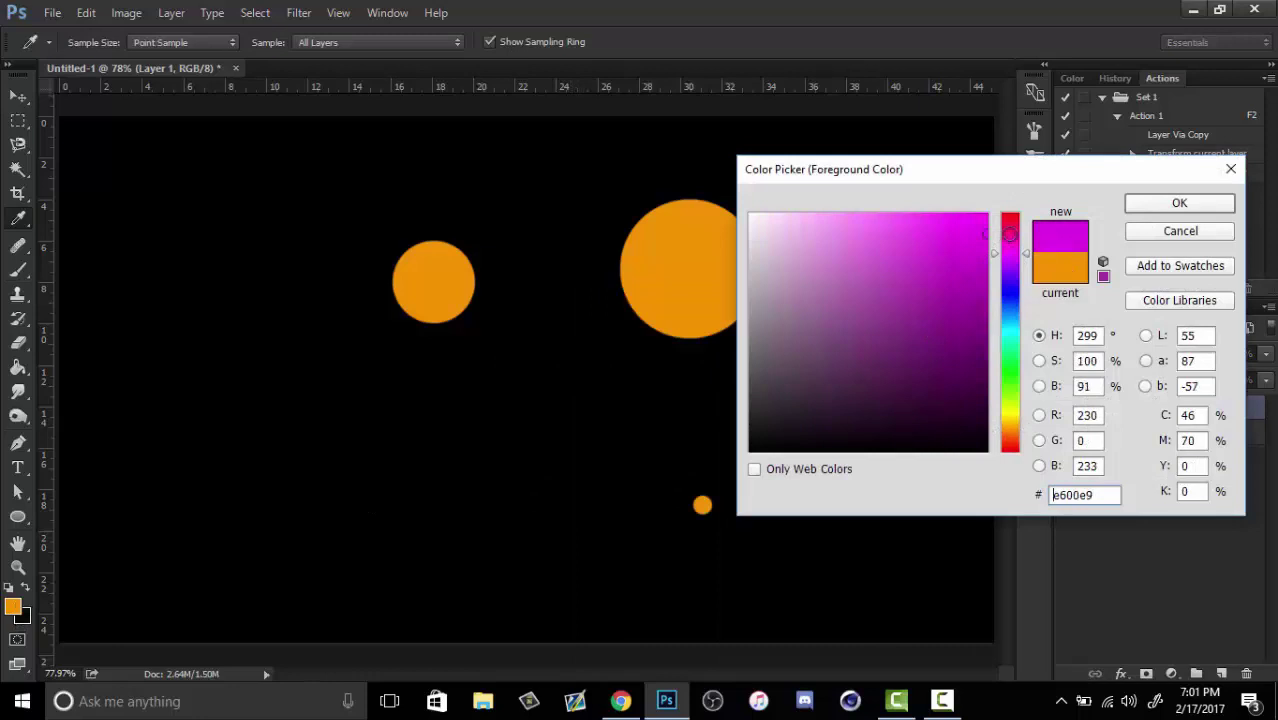
{"action": "left_click", "coordinate": [1154, 199]}
- Paint a 120 px magenta dot below the left orange circle and a 35 px one near the canvas's upper edge
{"action": "right_click", "coordinate": [573, 422]}
{"action": "left_click", "coordinate": [735, 333]}
{"action": "left_click", "coordinate": [490, 405]}
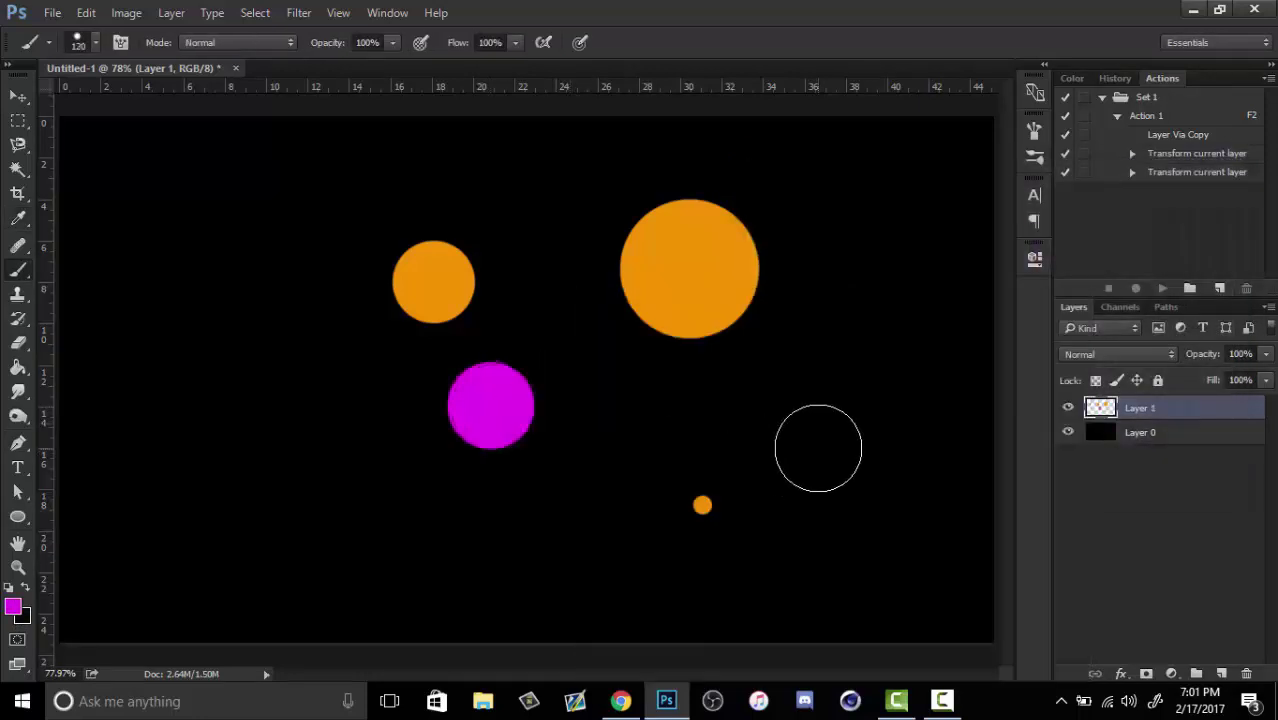
{"action": "right_click", "coordinate": [779, 407]}
{"action": "left_click", "coordinate": [878, 342]}
{"action": "left_click", "coordinate": [556, 190]}
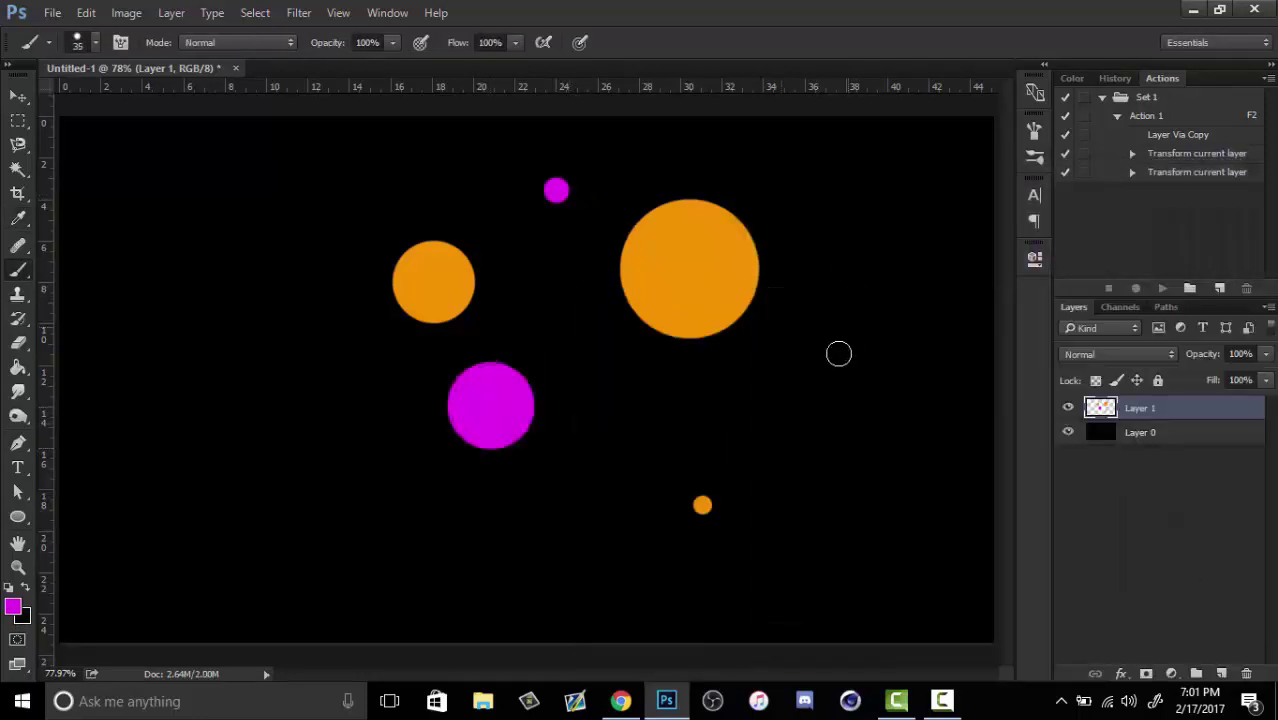
- Paint another magenta dot below the large orange circle, slightly larger than the 120 px magenta one
{"action": "right_click", "coordinate": [814, 385]}
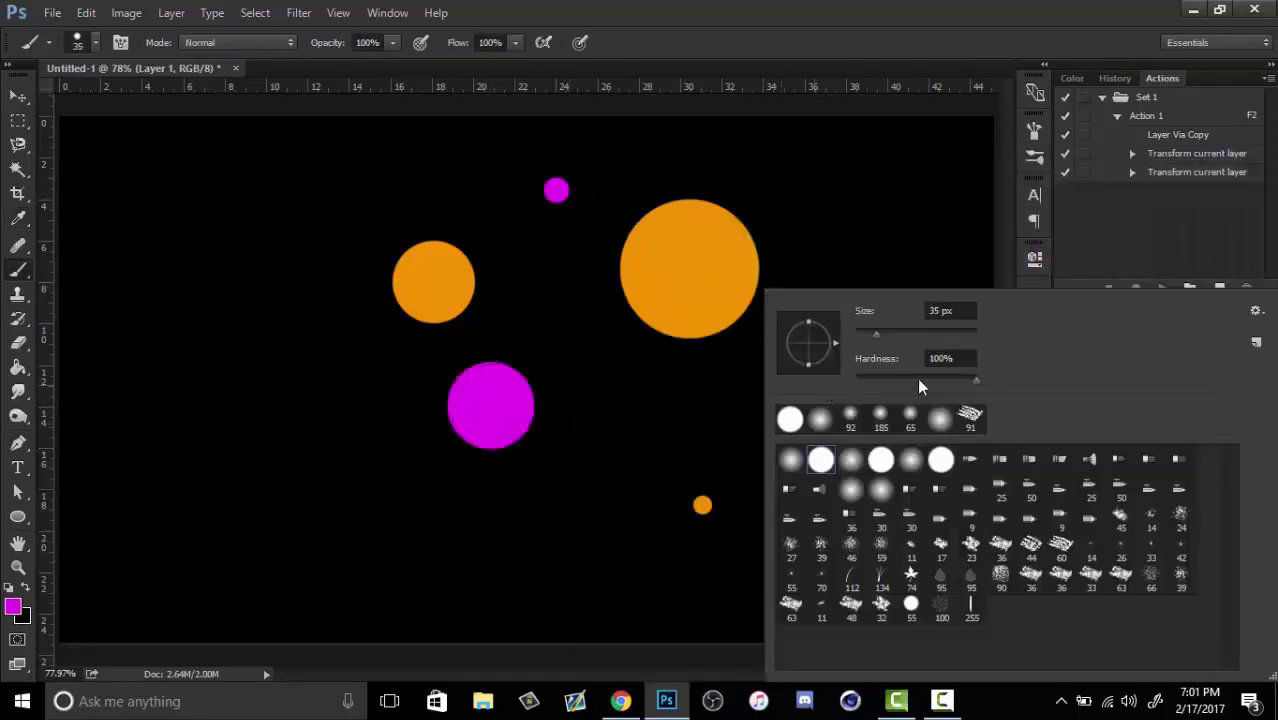
{"action": "left_click", "coordinate": [735, 432]}
{"action": "key", "text": "z"}
{"action": "mouse_move", "coordinate": [604, 376]}
{"action": "left_mouse_down"}
{"action": "mouse_move", "coordinate": [562, 388]}
{"action": "mouse_move", "coordinate": [616, 362]}
{"action": "left_mouse_up"}
{"action": "right_click", "coordinate": [617, 359]}
{"action": "left_click", "coordinate": [703, 374]}
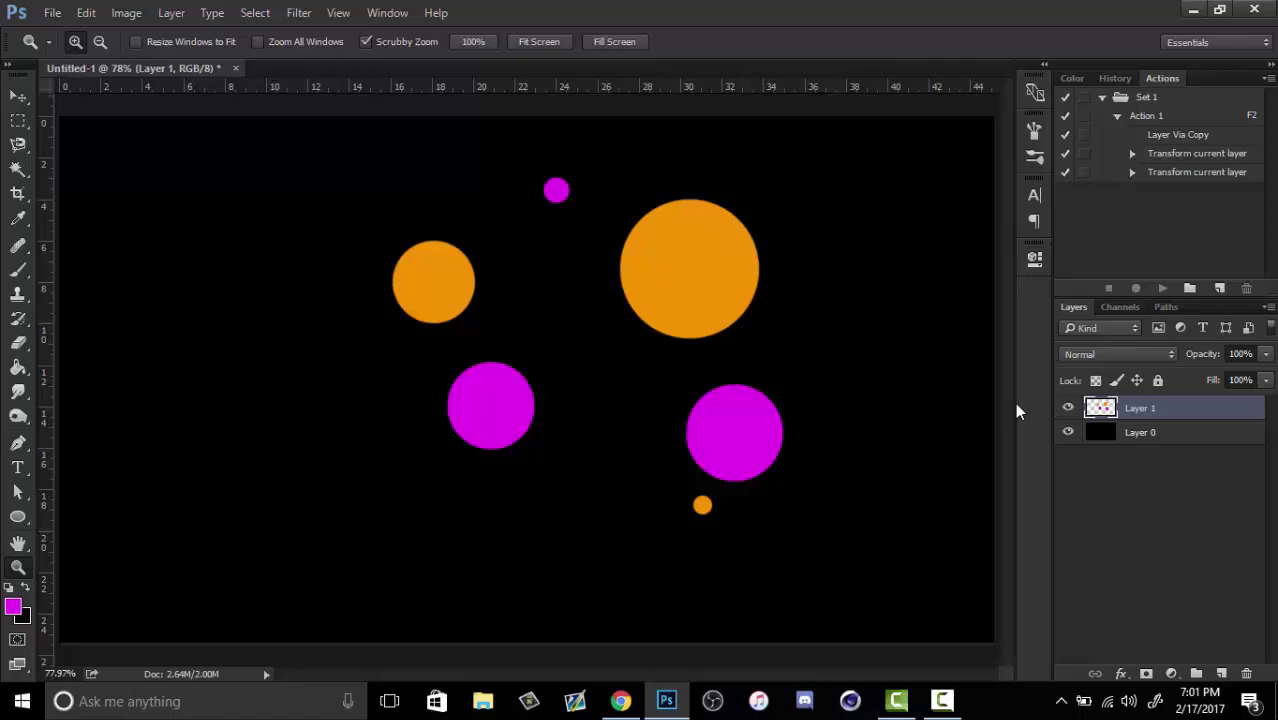
- Duplicate the dots layer, then rotate the copy to about -165.87° and shift it left so its dots fill the gaps
{"action": "key", "text": "ctrl+j"}
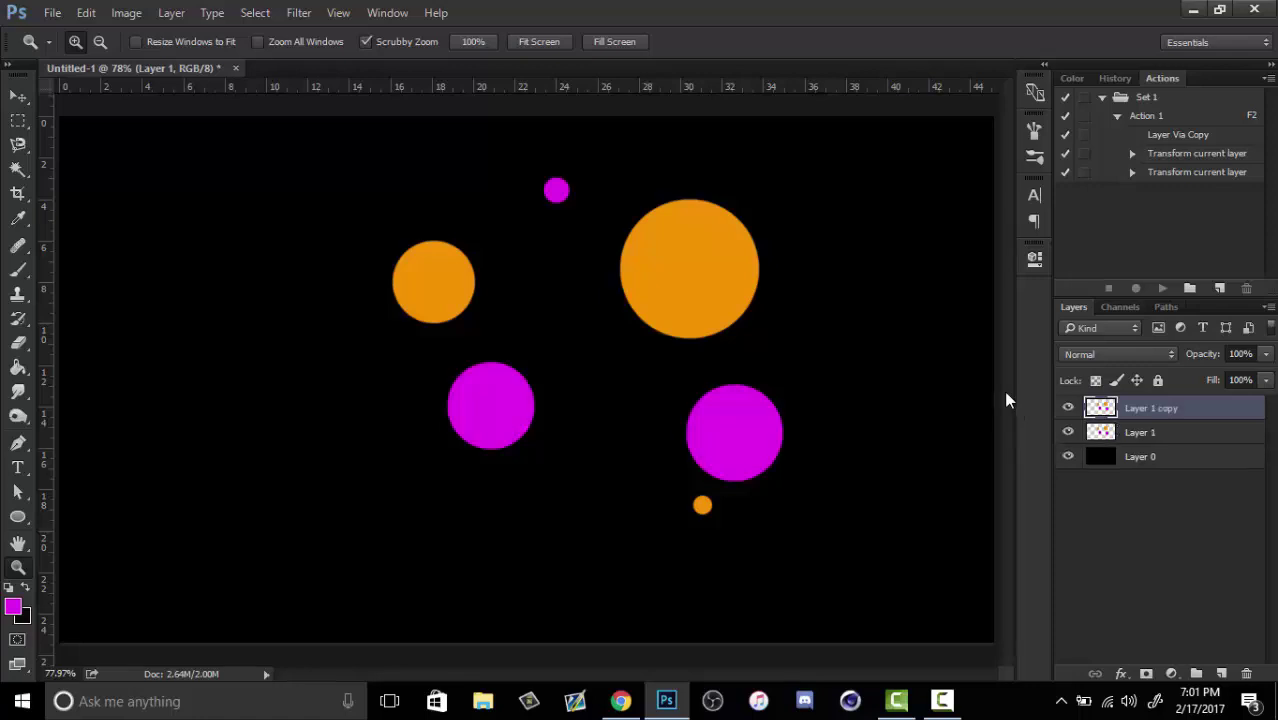
{"action": "key", "text": "ctrl+t"}
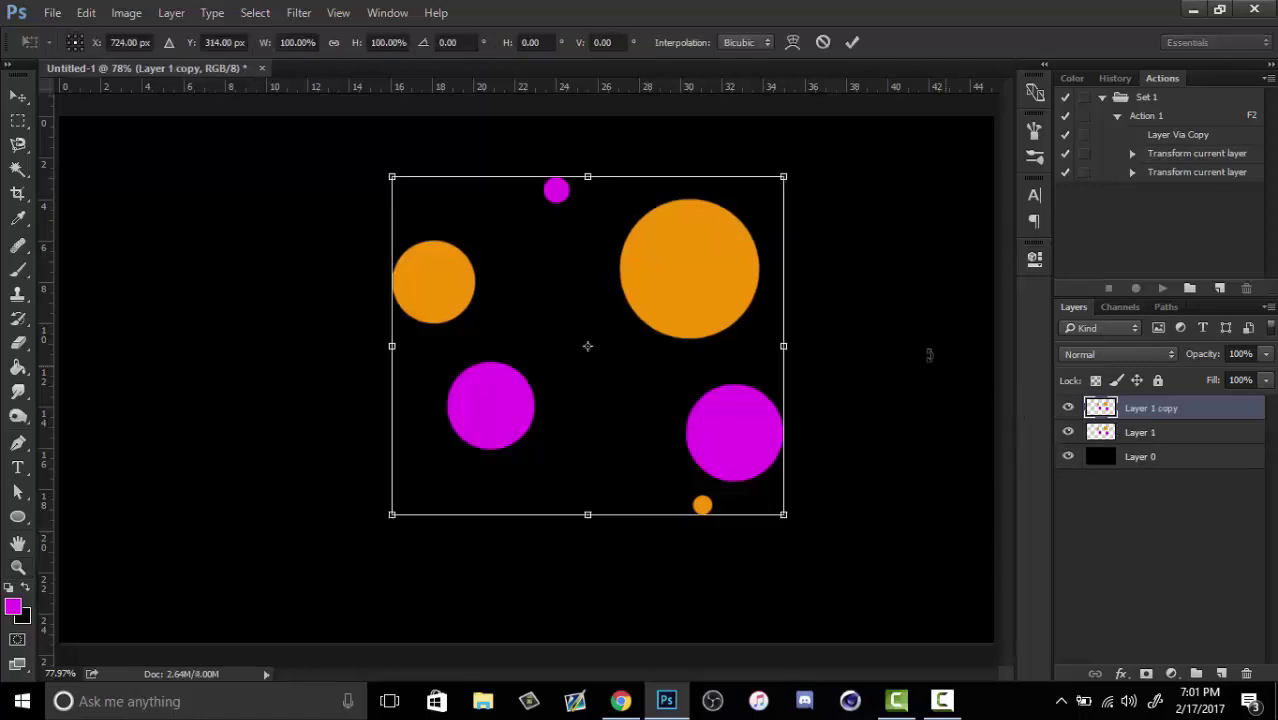
{"action": "left_click_drag", "start_coordinate": [887, 327], "coordinate": [527, 523]}
{"action": "right_click", "coordinate": [718, 406]}
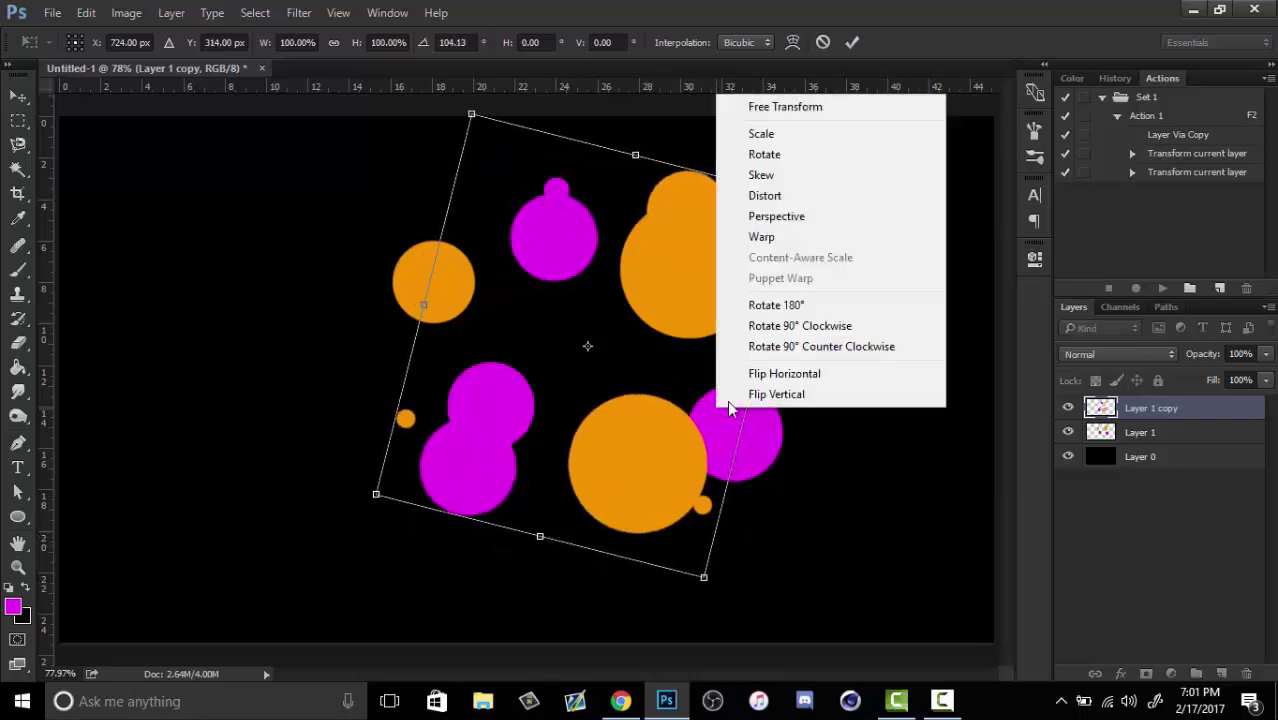
{"action": "left_click", "coordinate": [803, 334]}
{"action": "left_click_drag", "start_coordinate": [680, 372], "coordinate": [564, 367]}
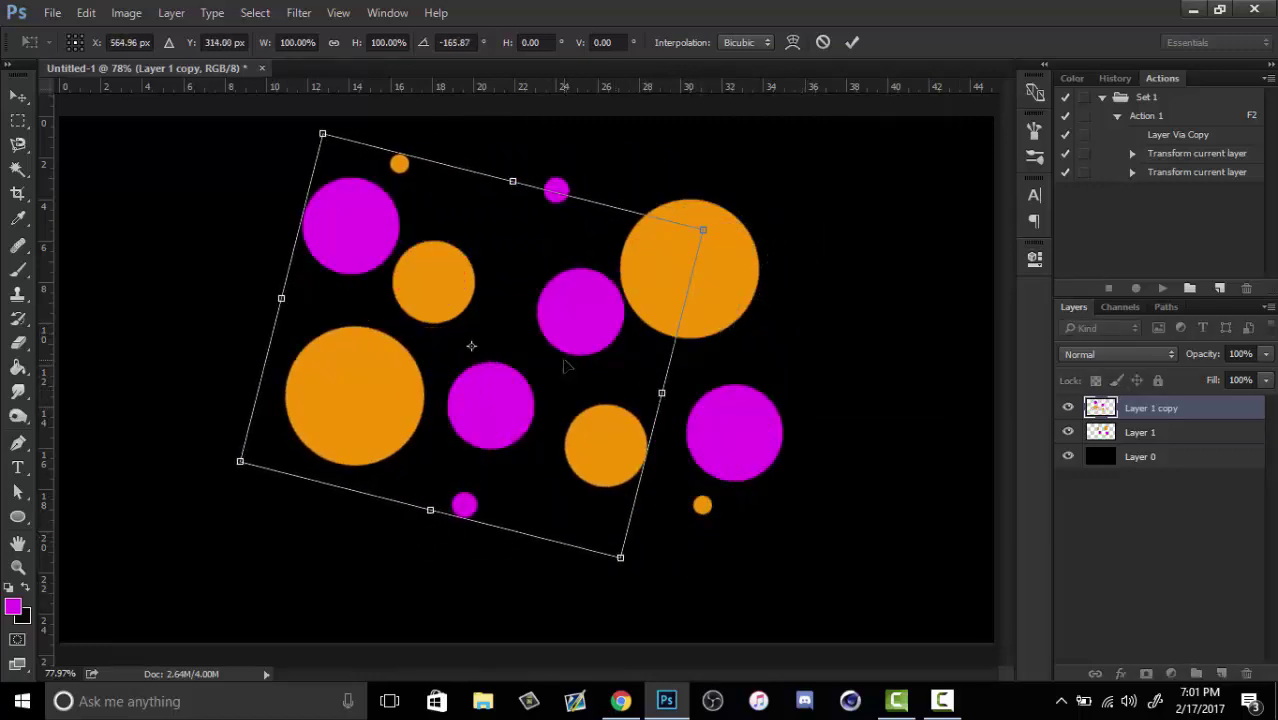
{"action": "key", "text": "Return"}
{"action": "key", "text": "z"}
- Shift the hue of the copied dots by about +125 to turn them yellow and turquoise
{"action": "key", "text": "ctrl+u"}
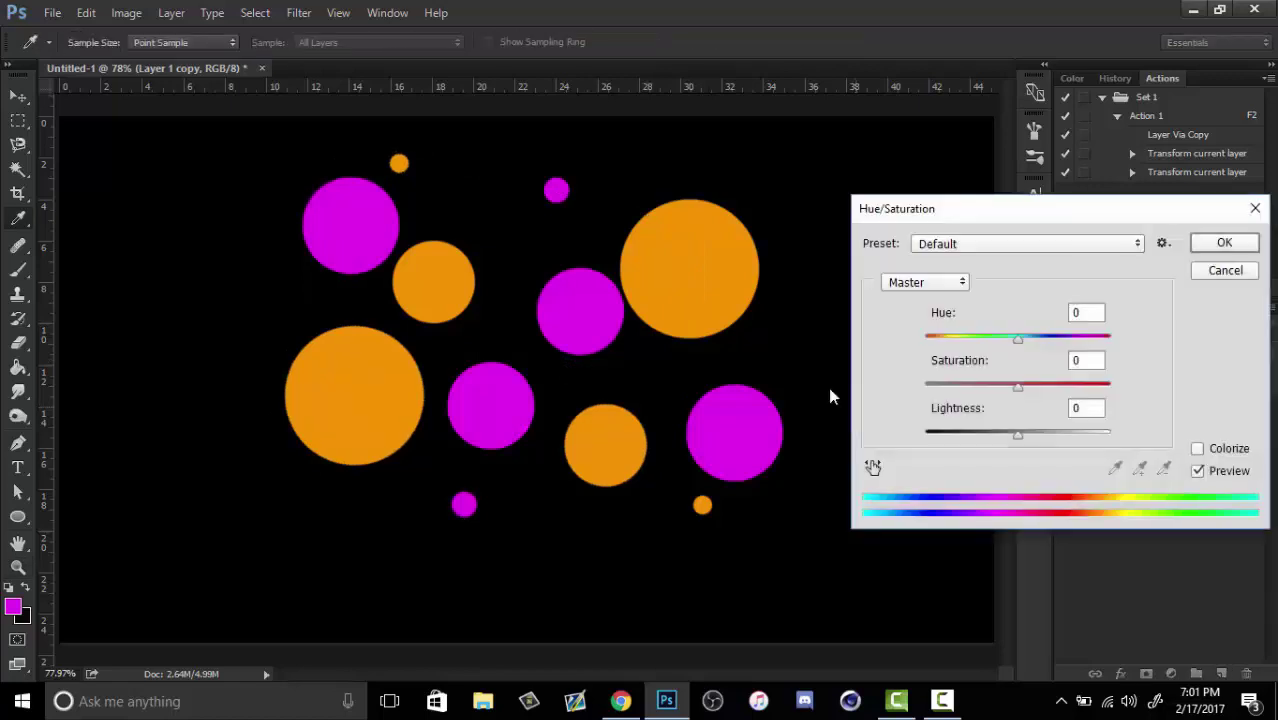
{"action": "left_click_drag", "start_coordinate": [1017, 339], "coordinate": [1094, 348]}
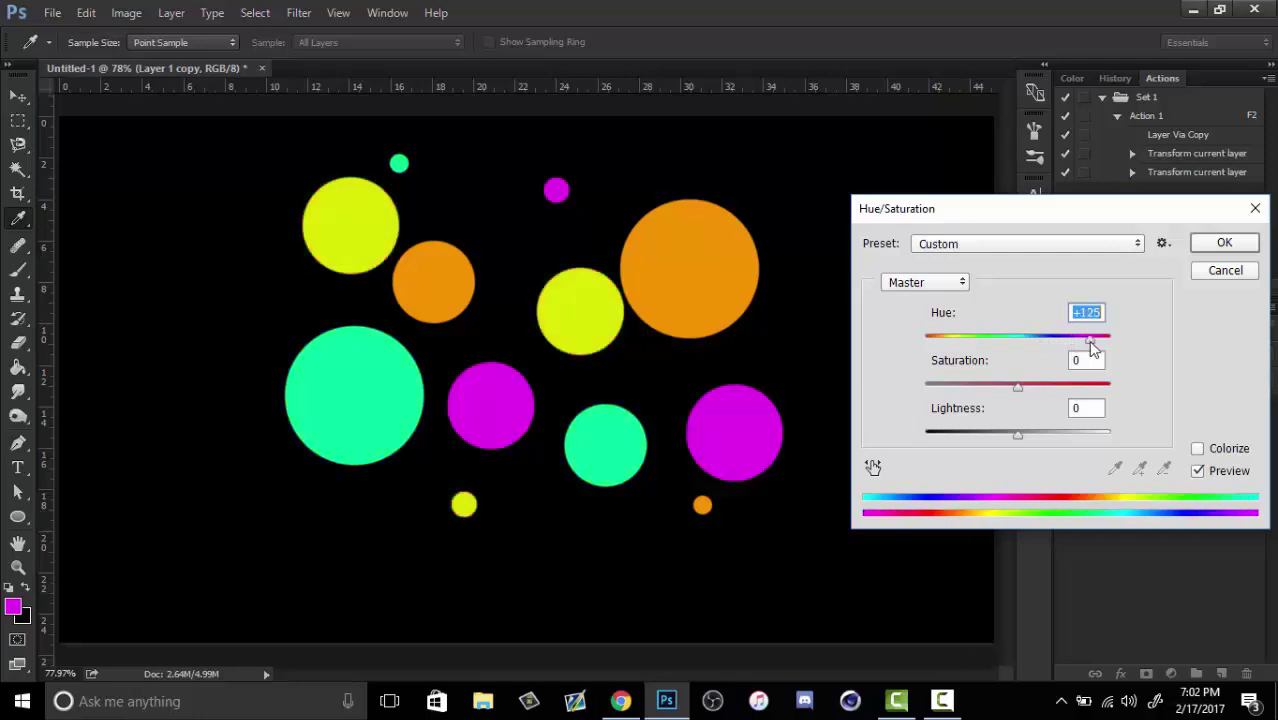
{"action": "left_click", "coordinate": [1224, 242]}
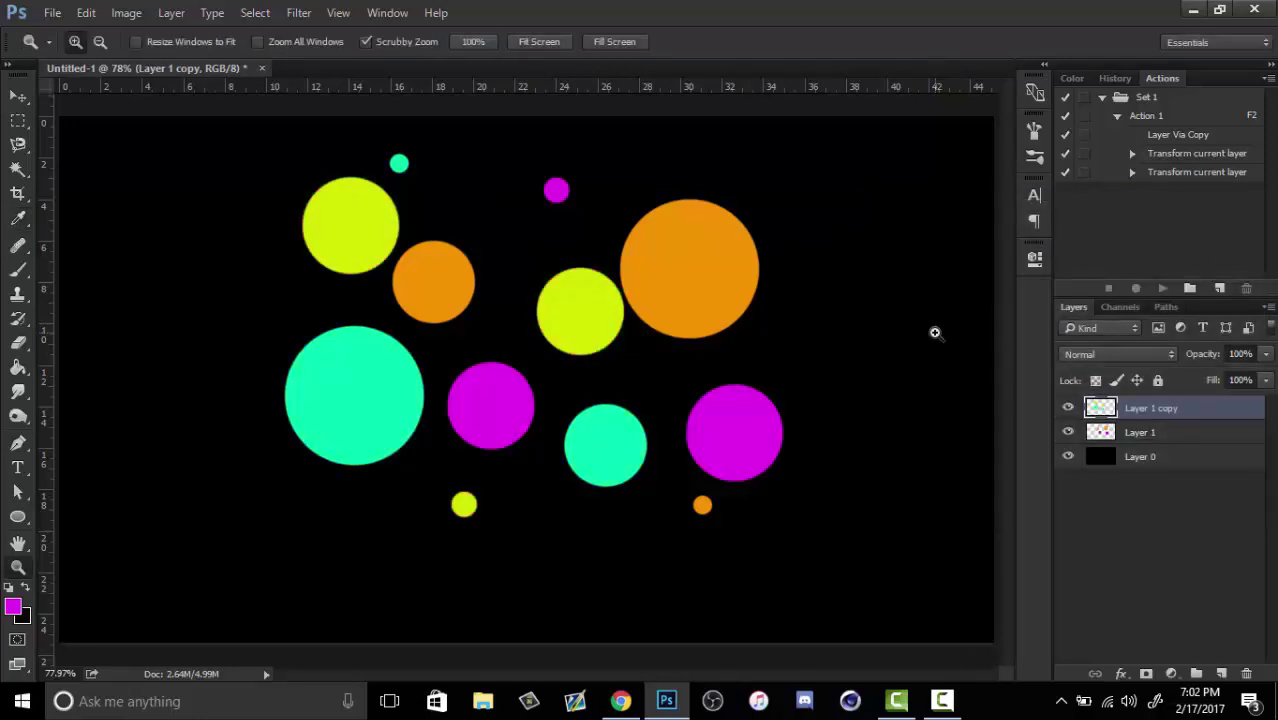
- Apply a Gaussian Blur with a radius of about 7.4 pixels to the copied dots layer
{"action": "left_click", "coordinate": [299, 13]}
{"action": "mouse_move", "coordinate": [328, 225]}
{"action": "left_click", "coordinate": [255, 297]}
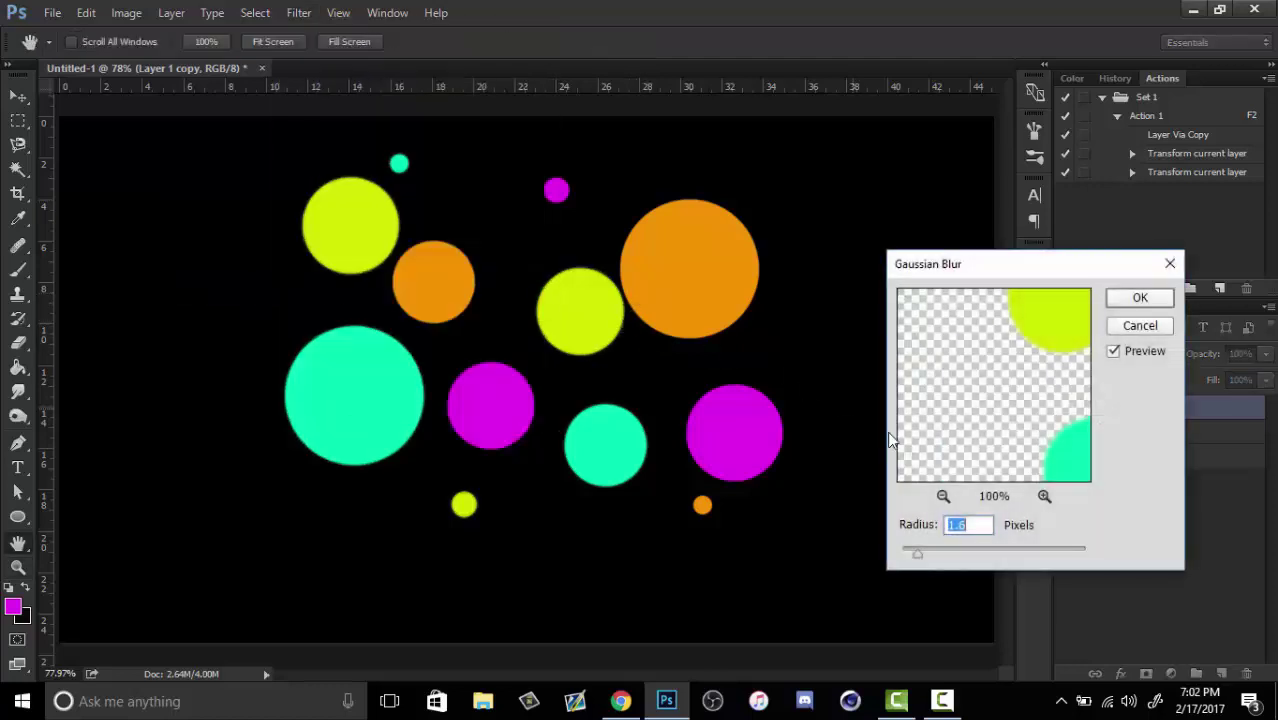
{"action": "left_click_drag", "start_coordinate": [951, 547], "coordinate": [961, 551]}
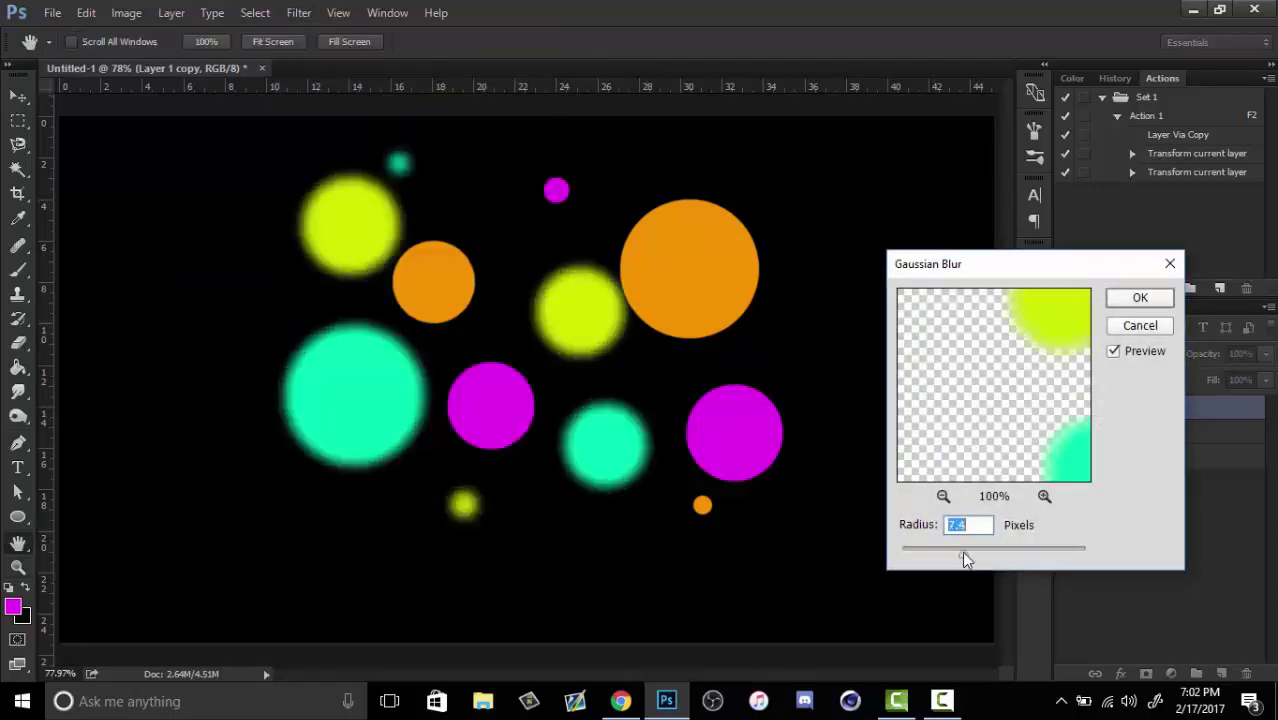
{"action": "left_click", "coordinate": [1136, 294]}
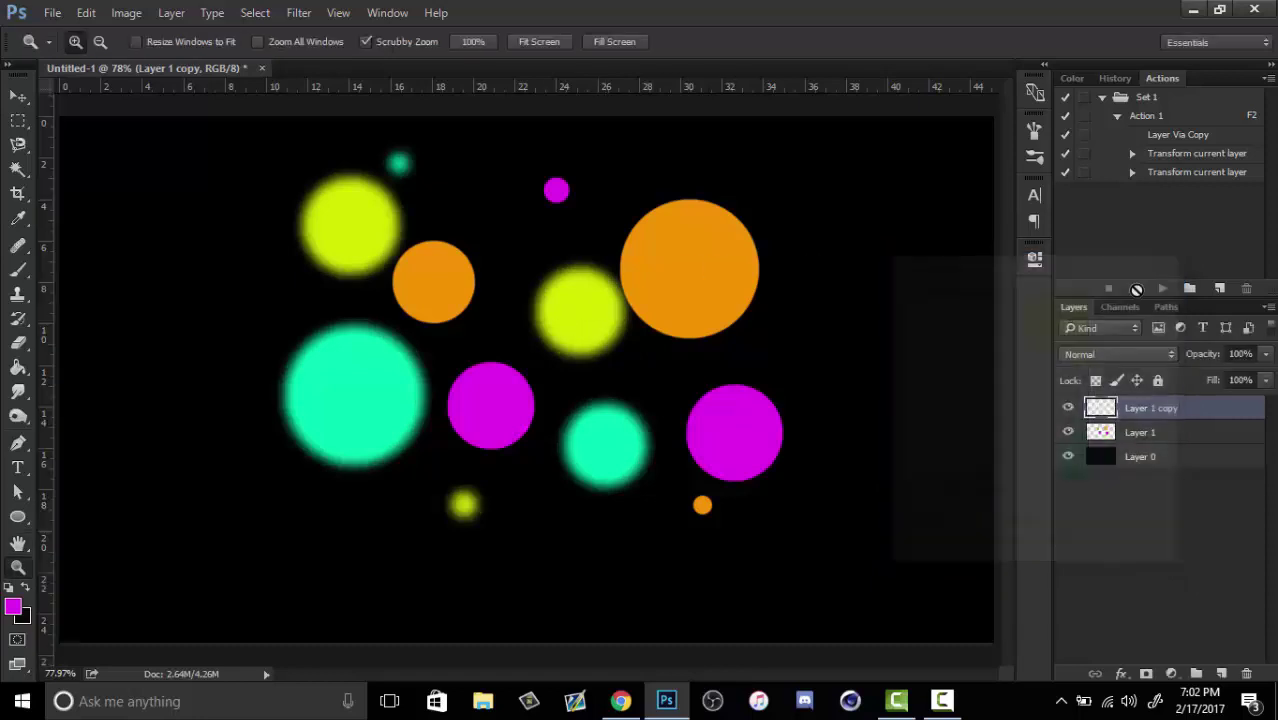
- Place the blurred dots layer below the sharp dots layer and merge the sharp layer down into it
{"action": "right_click", "coordinate": [1157, 420]}
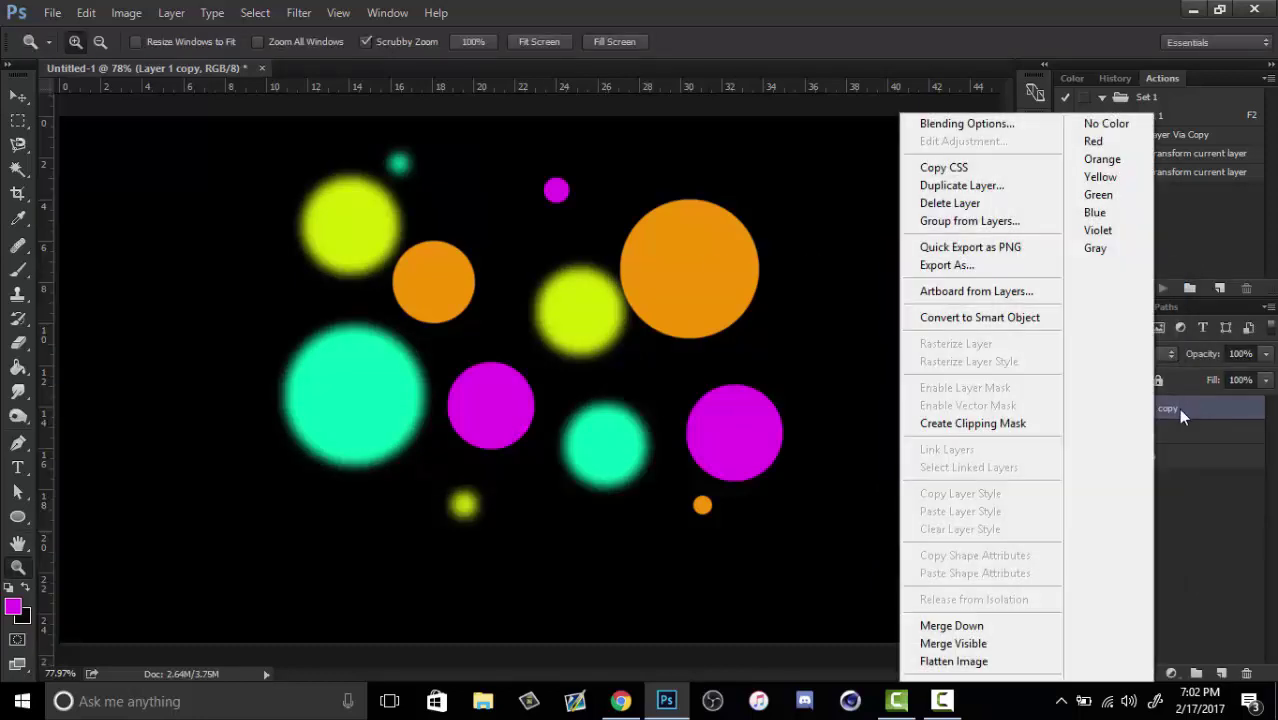
{"action": "left_click", "coordinate": [1178, 408]}
{"action": "left_click_drag", "start_coordinate": [1205, 410], "coordinate": [1201, 438]}
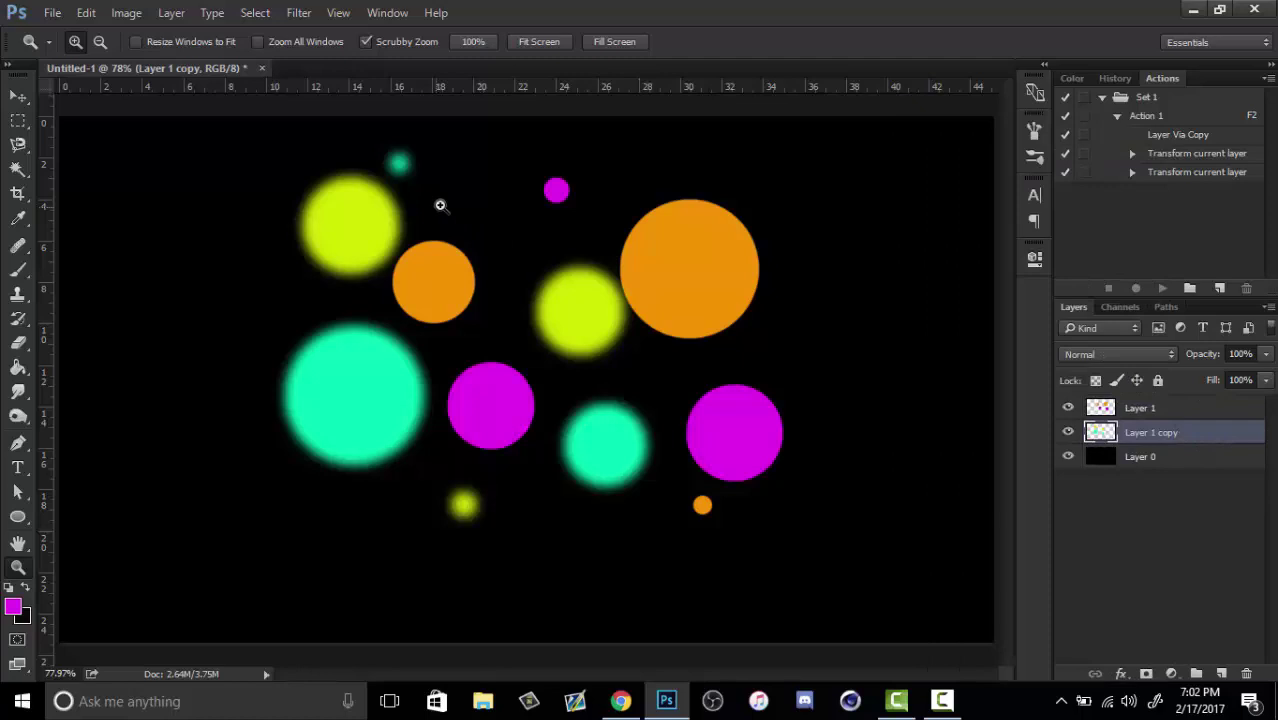
{"action": "right_click", "coordinate": [1130, 418]}
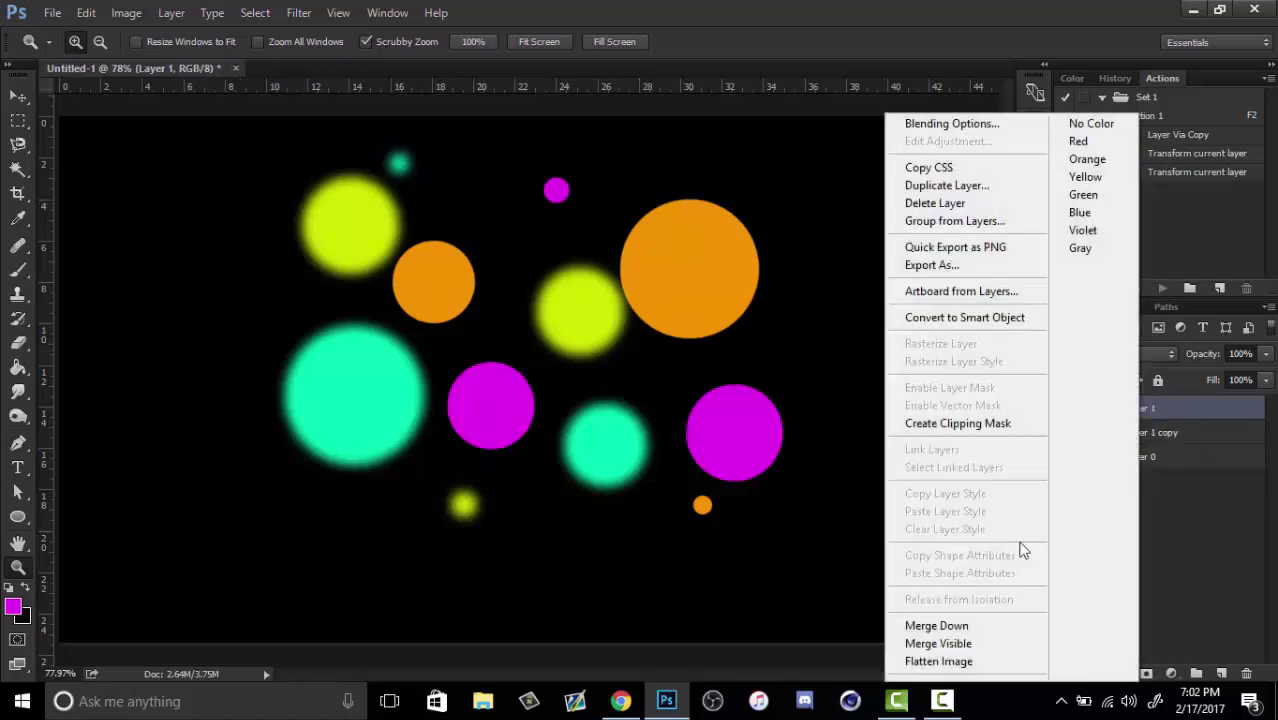
{"action": "left_click", "coordinate": [964, 623]}
{"action": "mouse_move", "coordinate": [613, 390]}
{"action": "left_mouse_down"}
{"action": "mouse_move", "coordinate": [594, 367]}
{"action": "mouse_move", "coordinate": [608, 365]}
{"action": "left_mouse_up"}
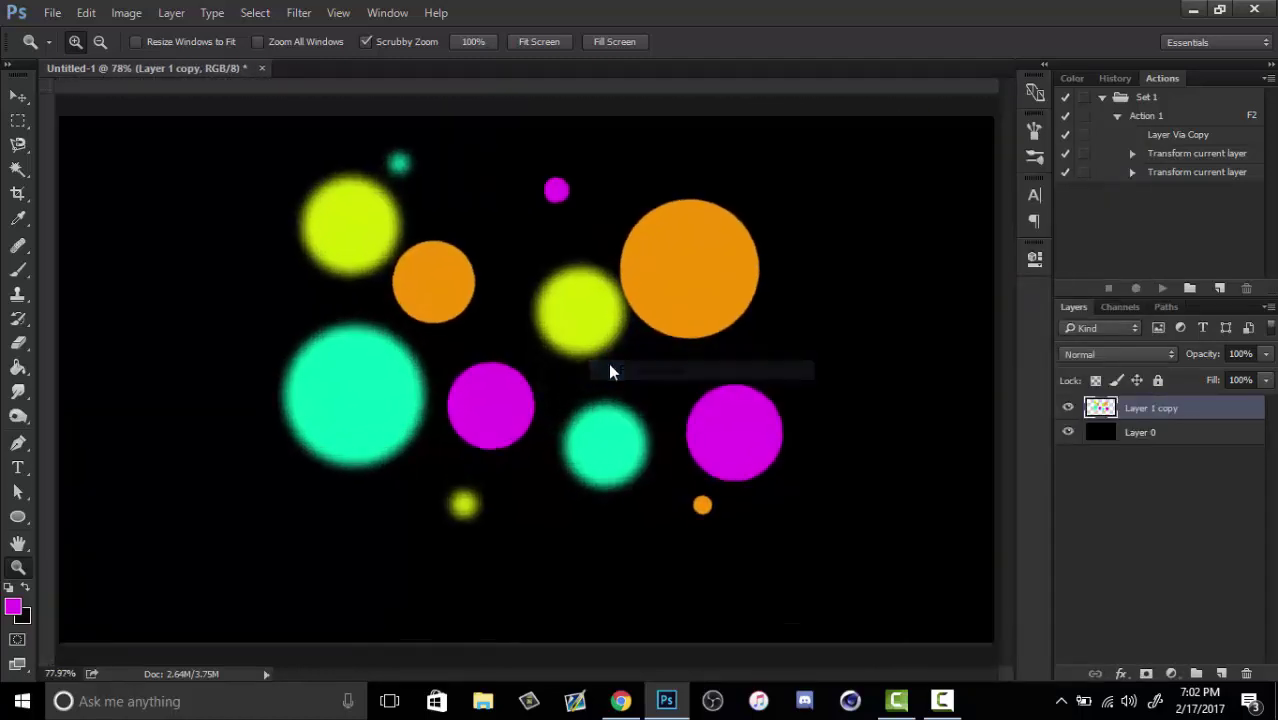
{"action": "left_click", "coordinate": [15, 124]}
{"action": "left_click", "coordinate": [1222, 673]}
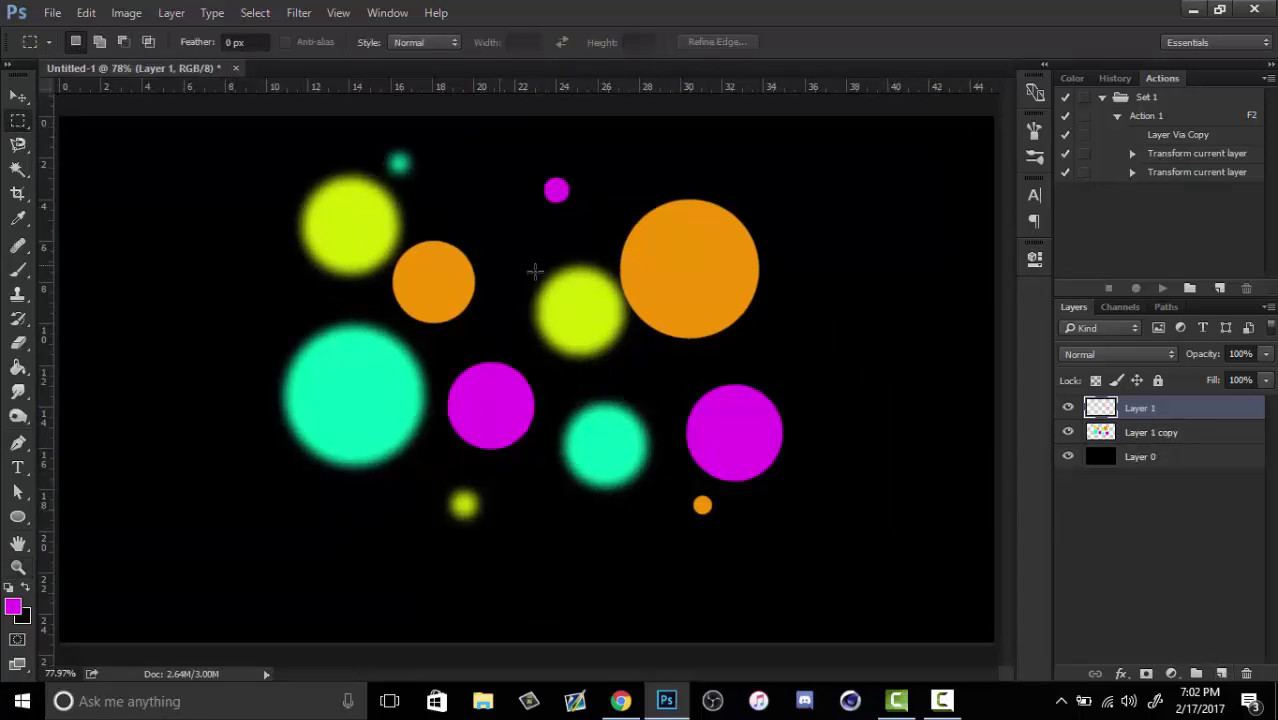
{"action": "key", "text": "Delete"}
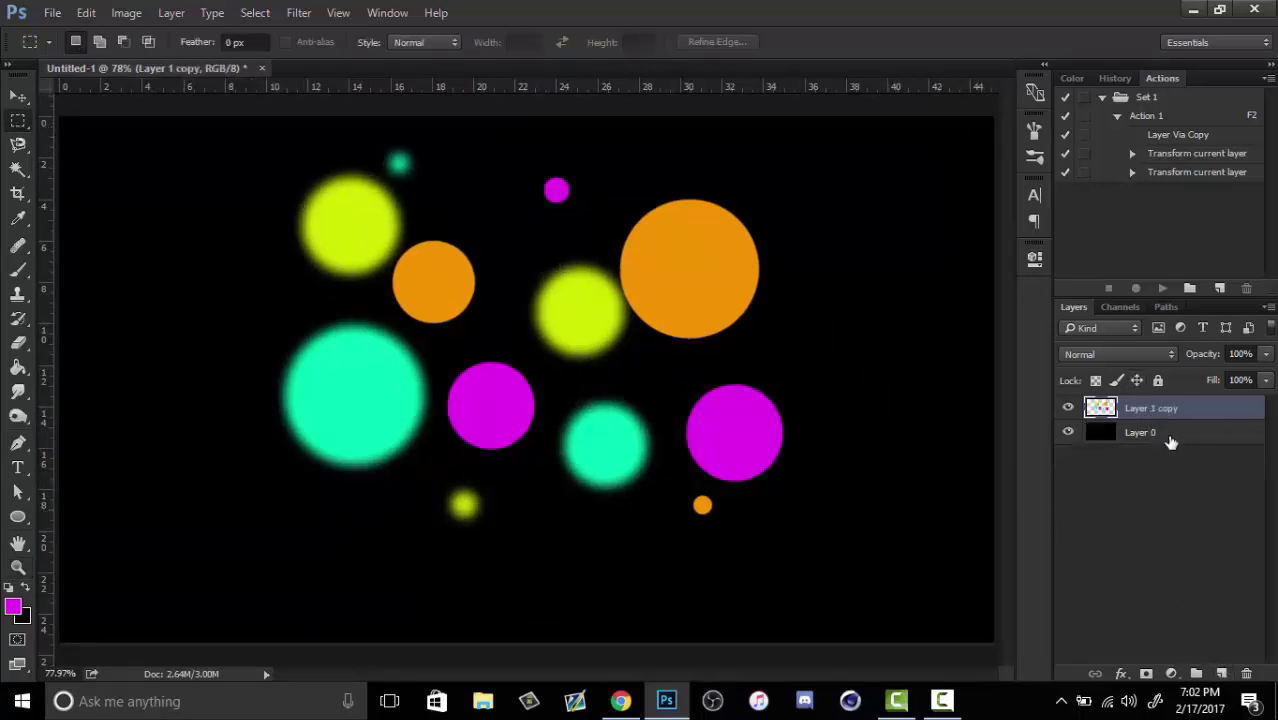
- Duplicate the black background layer and cut a large rectangle around all the dots from the copy into its own layer
{"action": "left_click", "coordinate": [1183, 441]}
{"action": "key", "text": "ctrl+j"}
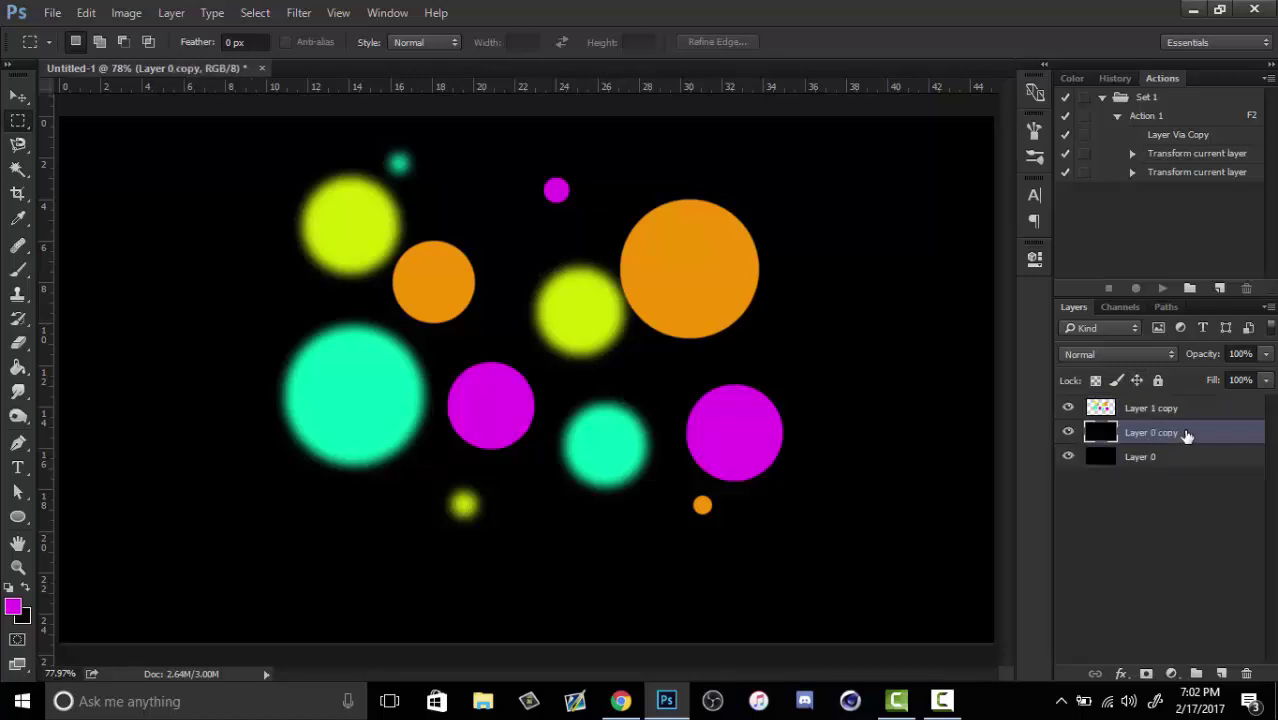
{"action": "left_click", "coordinate": [1180, 410], "text": "ctrl"}
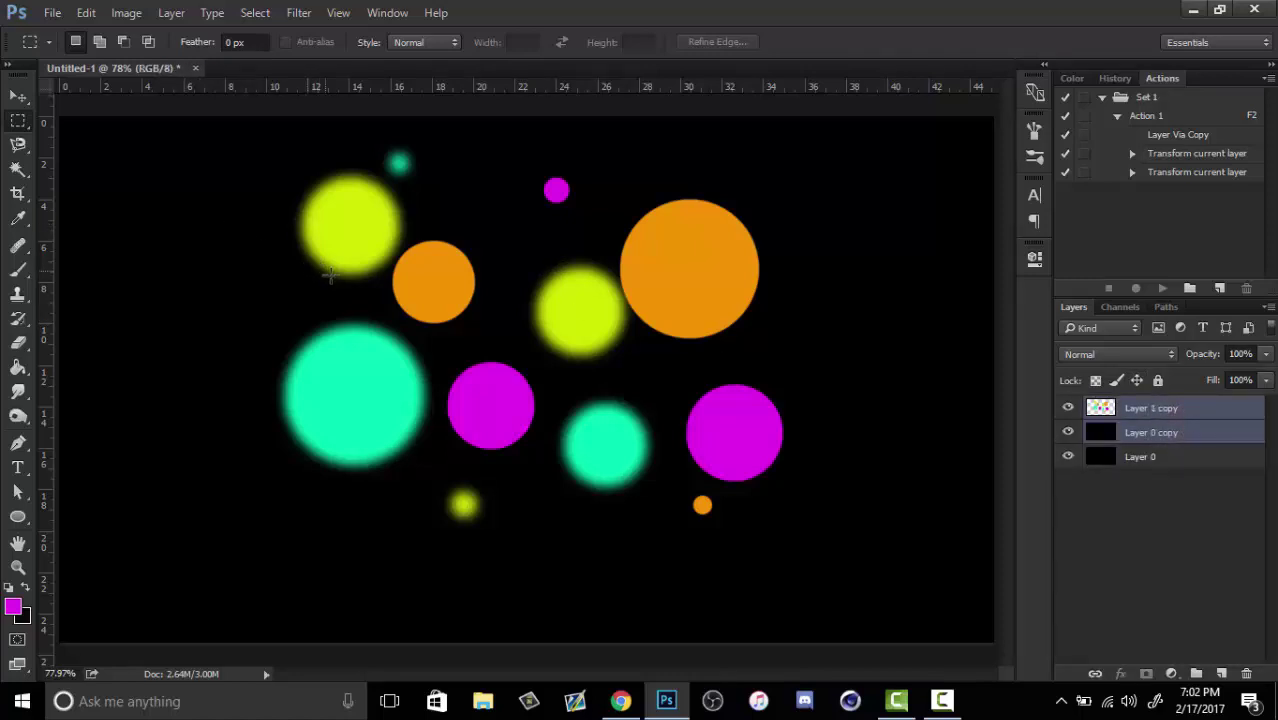
{"action": "left_click_drag", "start_coordinate": [186, 116], "coordinate": [866, 574]}
{"action": "left_click", "coordinate": [1160, 432]}
{"action": "right_click", "coordinate": [758, 425]}
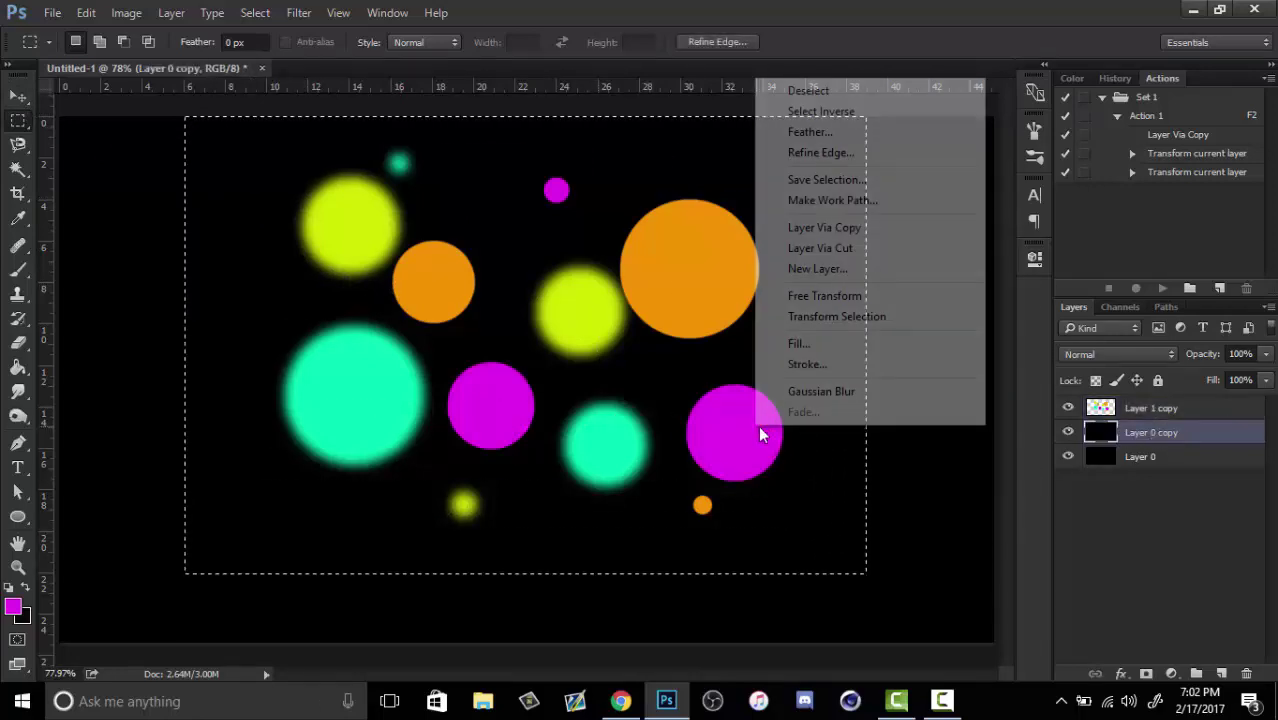
{"action": "left_click", "coordinate": [858, 249]}
- Delete the leftover black background copy and merge the dots layer down into the black rectangle layer
{"action": "left_click", "coordinate": [1110, 455]}
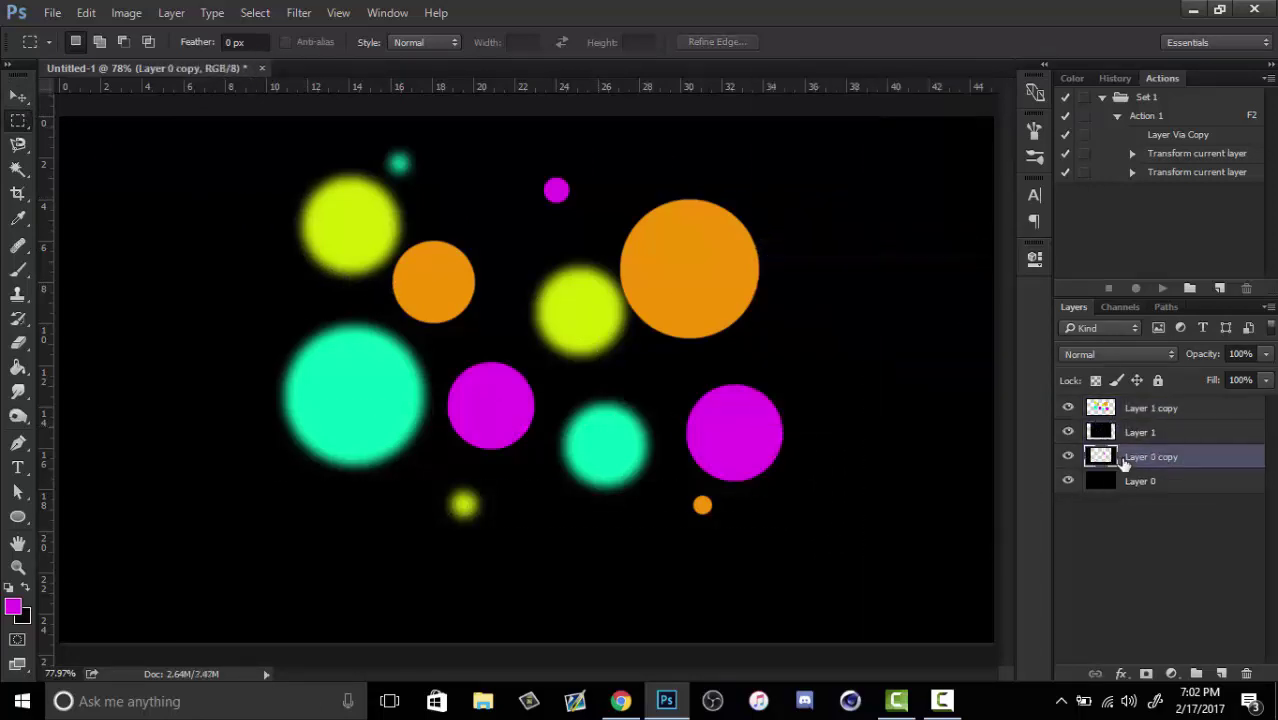
{"action": "key", "text": "Delete"}
{"action": "left_click", "coordinate": [1140, 408]}
{"action": "right_click", "coordinate": [1140, 408]}
{"action": "left_click", "coordinate": [970, 622]}
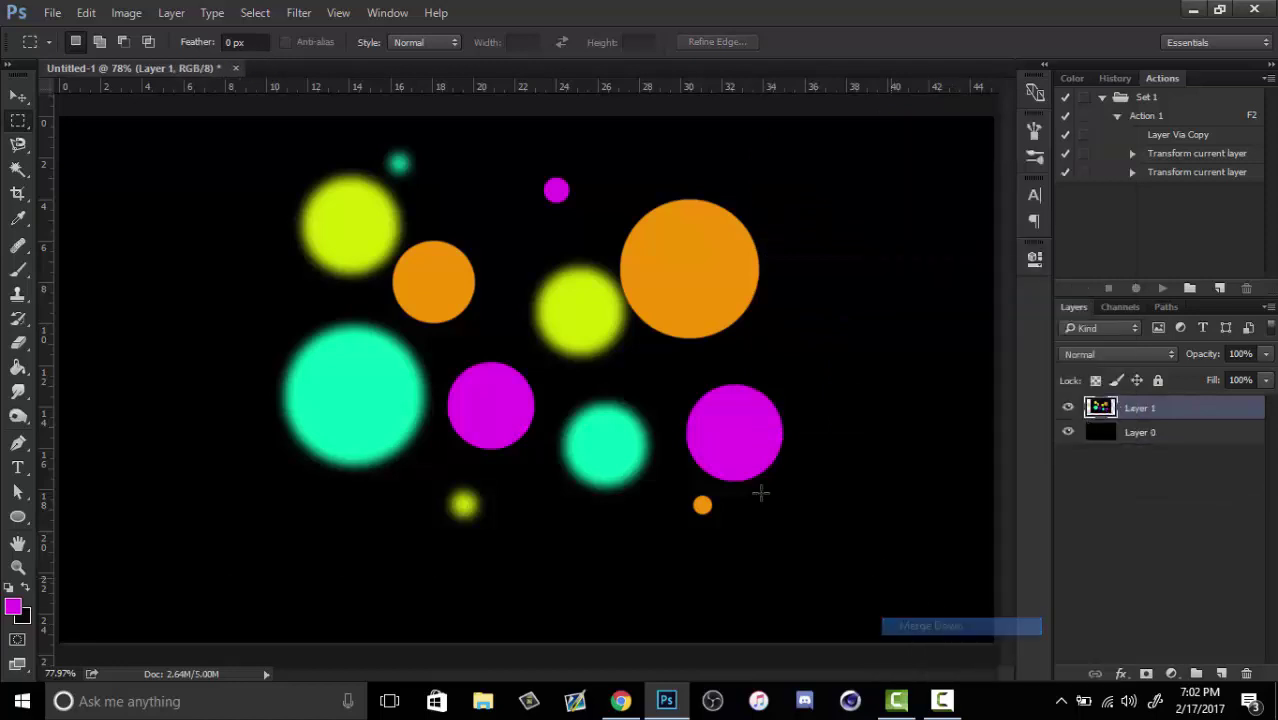
{"action": "key", "text": "z"}
{"action": "left_click_drag", "start_coordinate": [598, 434], "coordinate": [530, 434]}
{"action": "right_click", "coordinate": [608, 391]}
{"action": "left_click", "coordinate": [634, 405]}
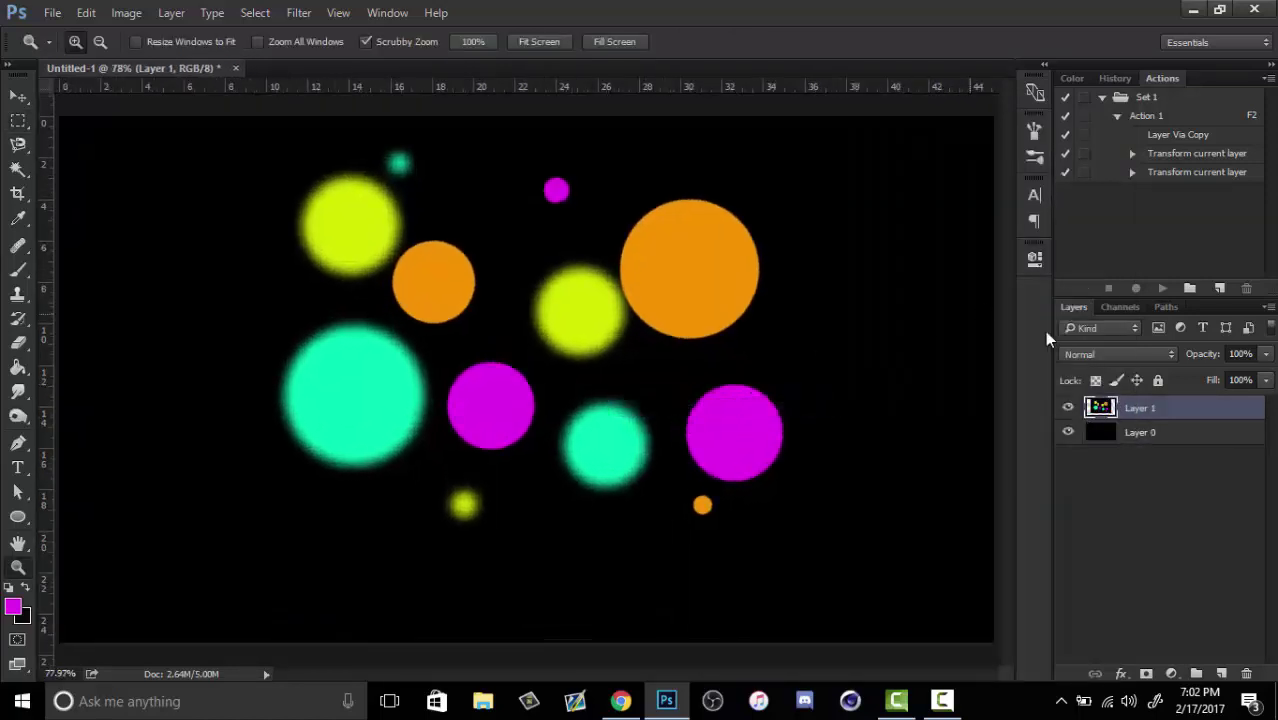
{"action": "left_click", "coordinate": [1105, 355]}
{"action": "left_click", "coordinate": [1112, 412]}
{"action": "left_click", "coordinate": [1140, 432]}
- Open the image Ichor-HEADER-BEST.png from the Desktop folder and fit it in view
{"action": "left_click", "coordinate": [52, 12]}
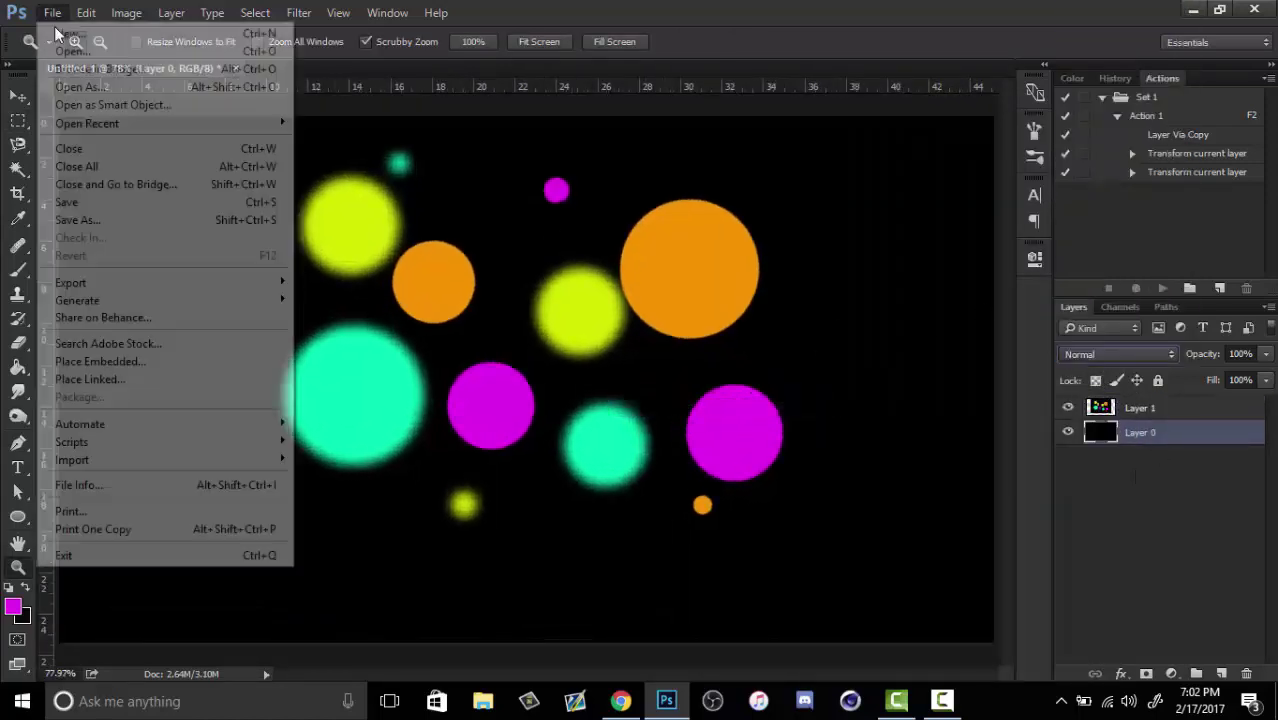
{"action": "left_click", "coordinate": [62, 50]}
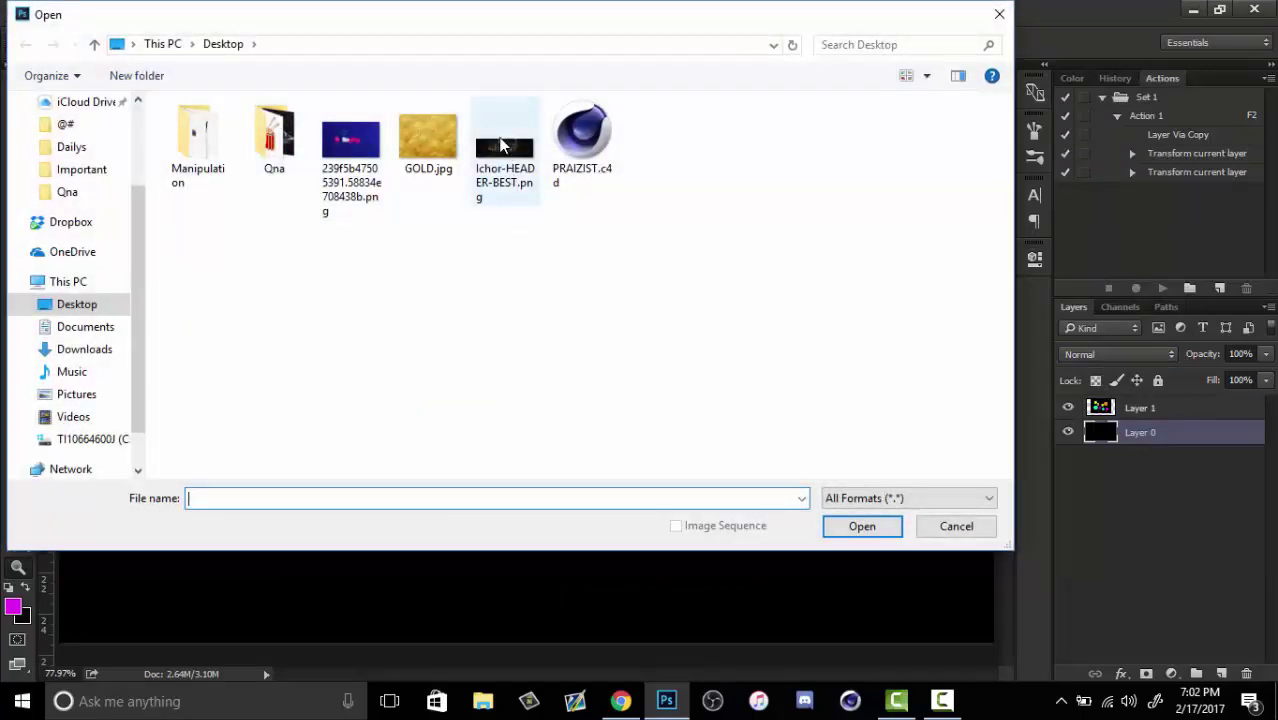
{"action": "double_click", "coordinate": [503, 146]}
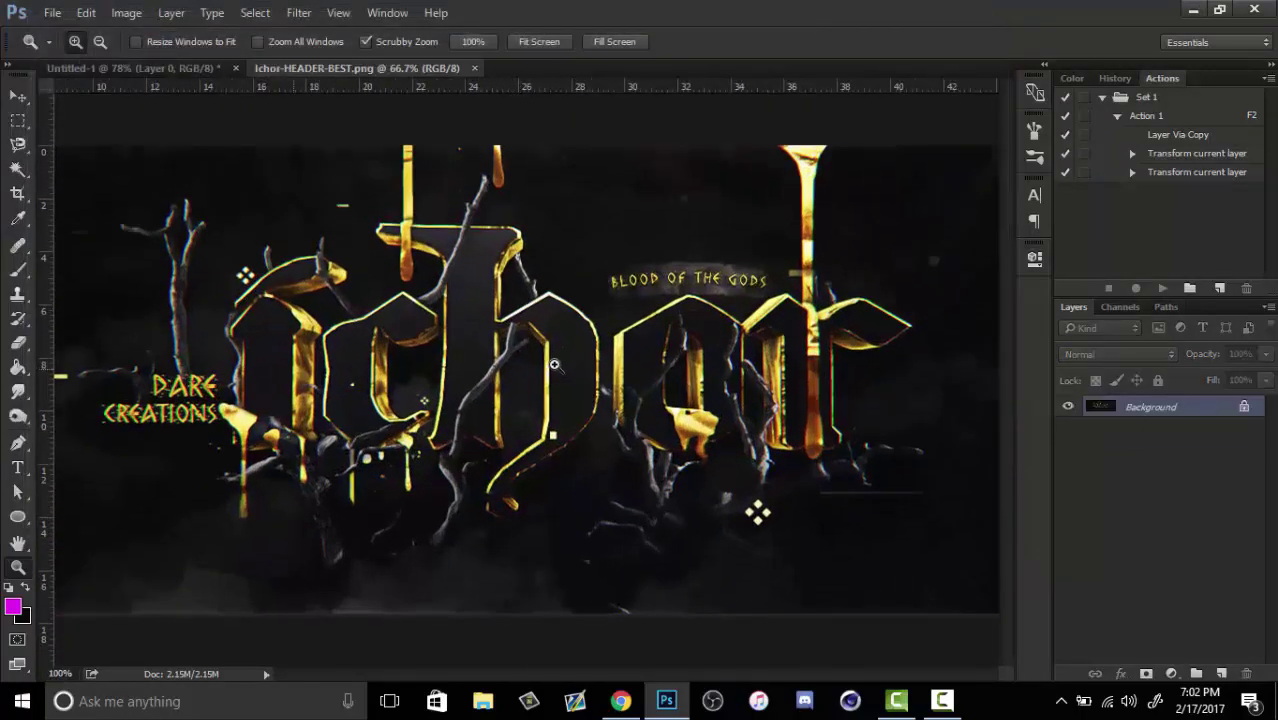
{"action": "right_click", "coordinate": [564, 365]}
{"action": "left_click", "coordinate": [587, 383]}
- Return to the Untitled-1 document and set the merged dots layer's blend mode to Linear Dodge (Add)
{"action": "left_click", "coordinate": [174, 69]}
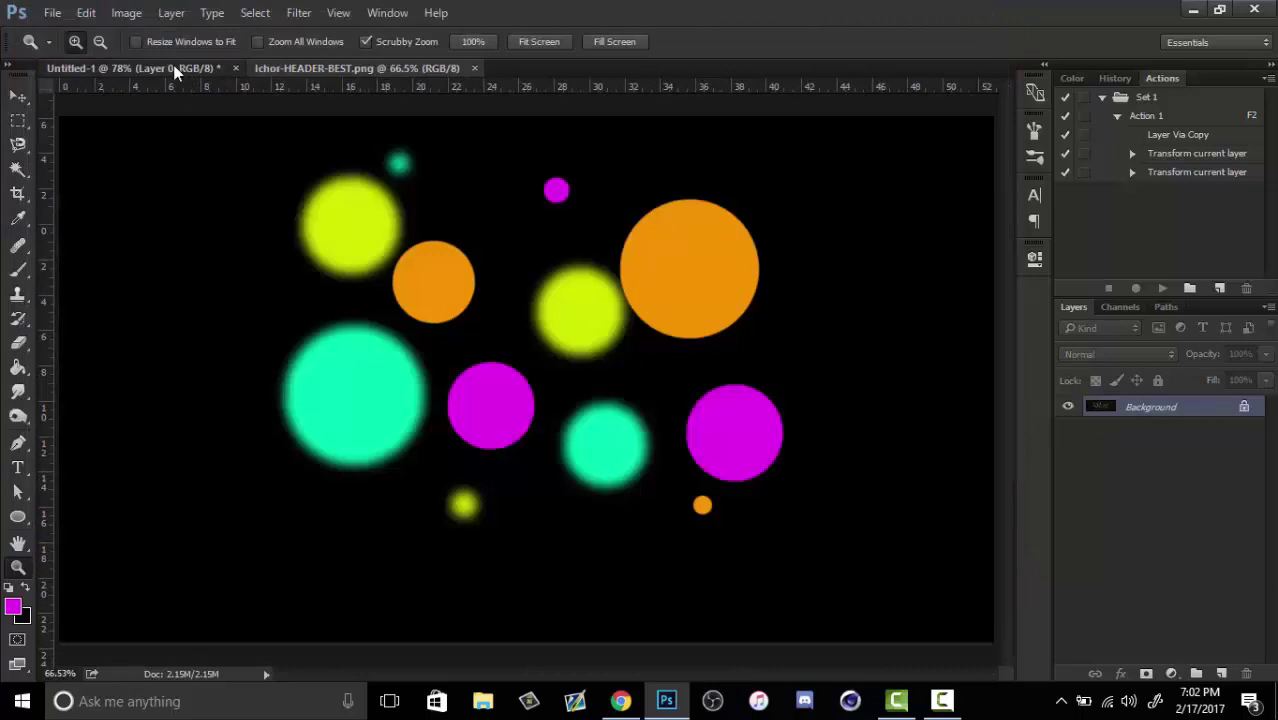
{"action": "left_click", "coordinate": [1125, 412]}
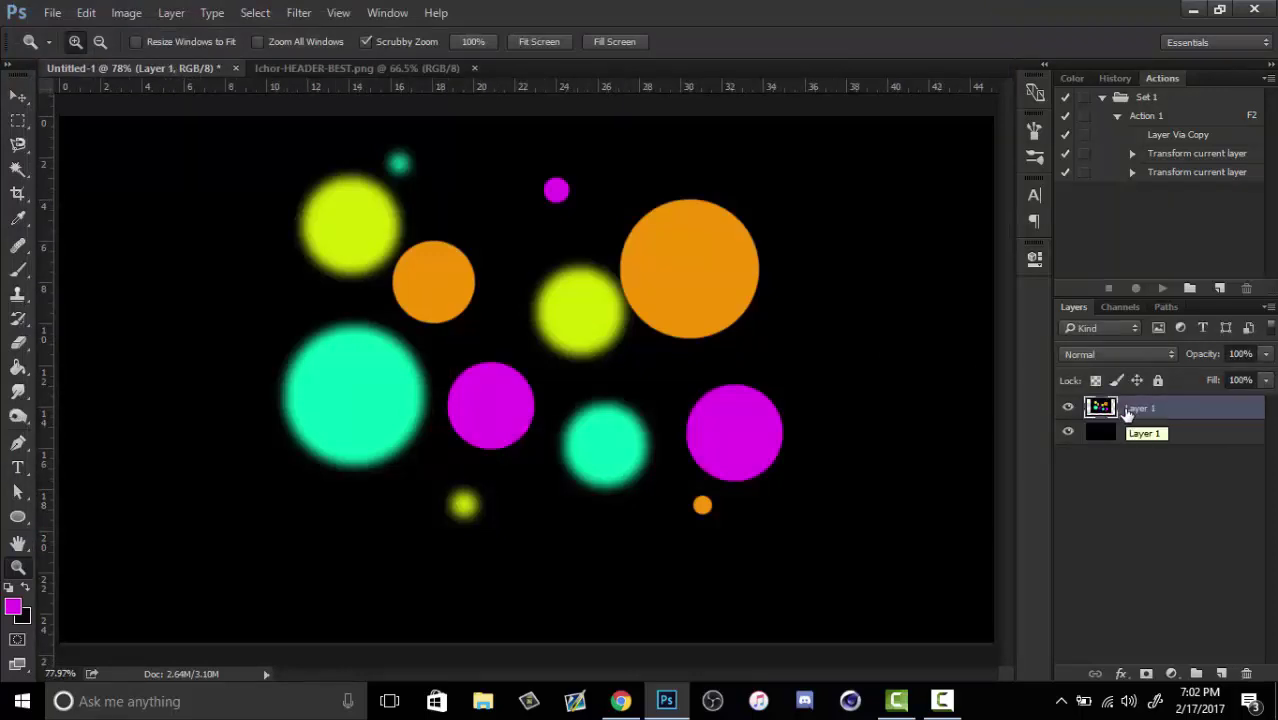
{"action": "left_click", "coordinate": [1119, 354]}
{"action": "left_click", "coordinate": [1110, 128]}
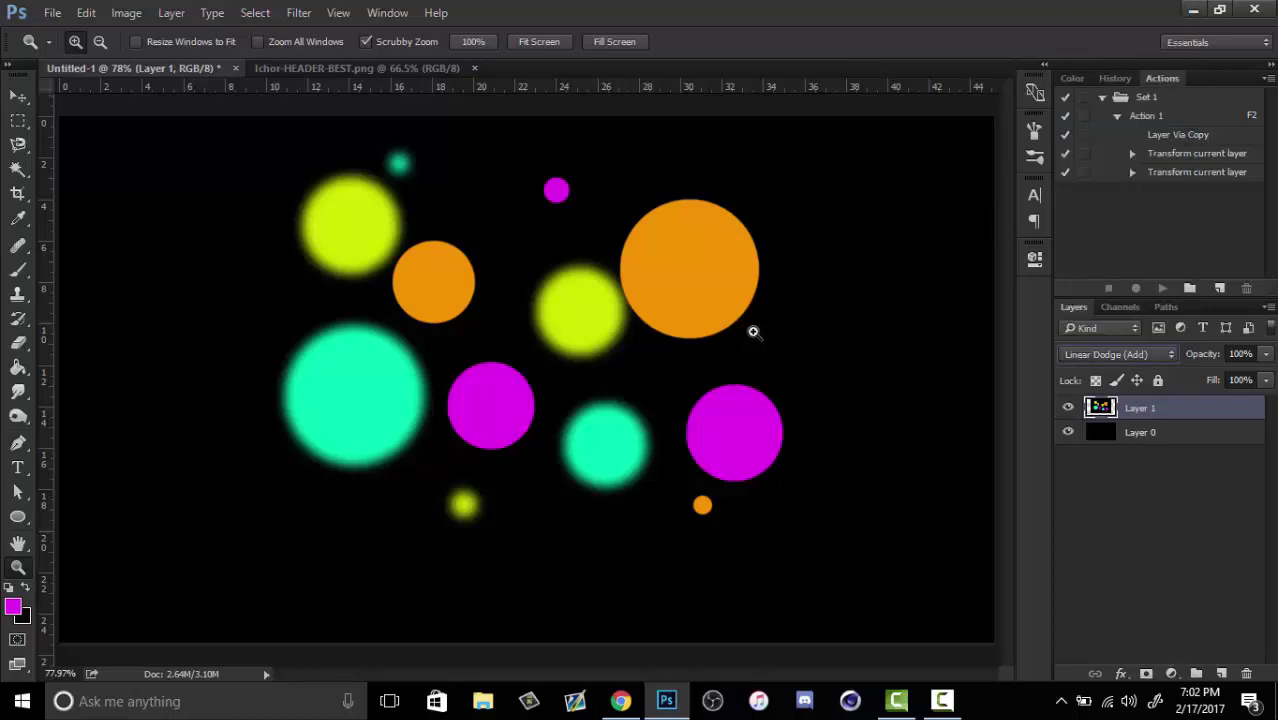
- Copy the dots layer into the Ichor header document and position the dots over the lower middle and right of the lettering
{"action": "key", "text": "v"}
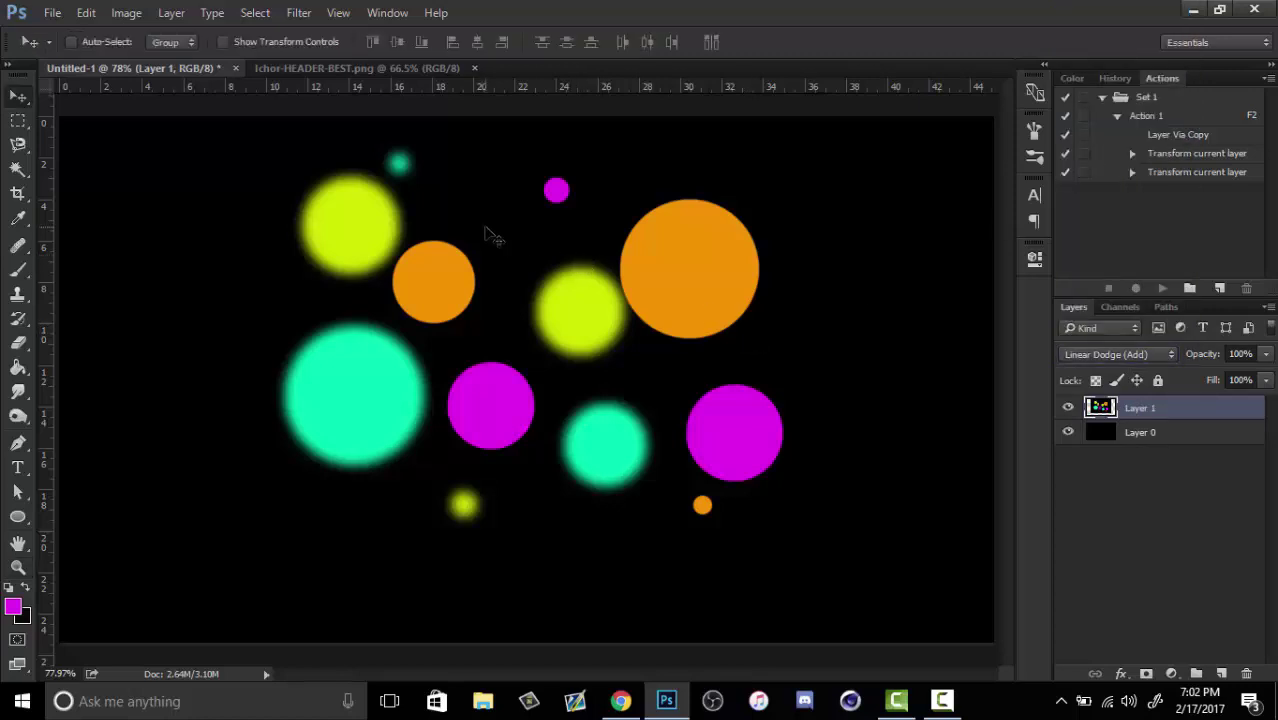
{"action": "left_click_drag", "start_coordinate": [489, 234], "coordinate": [463, 466]}
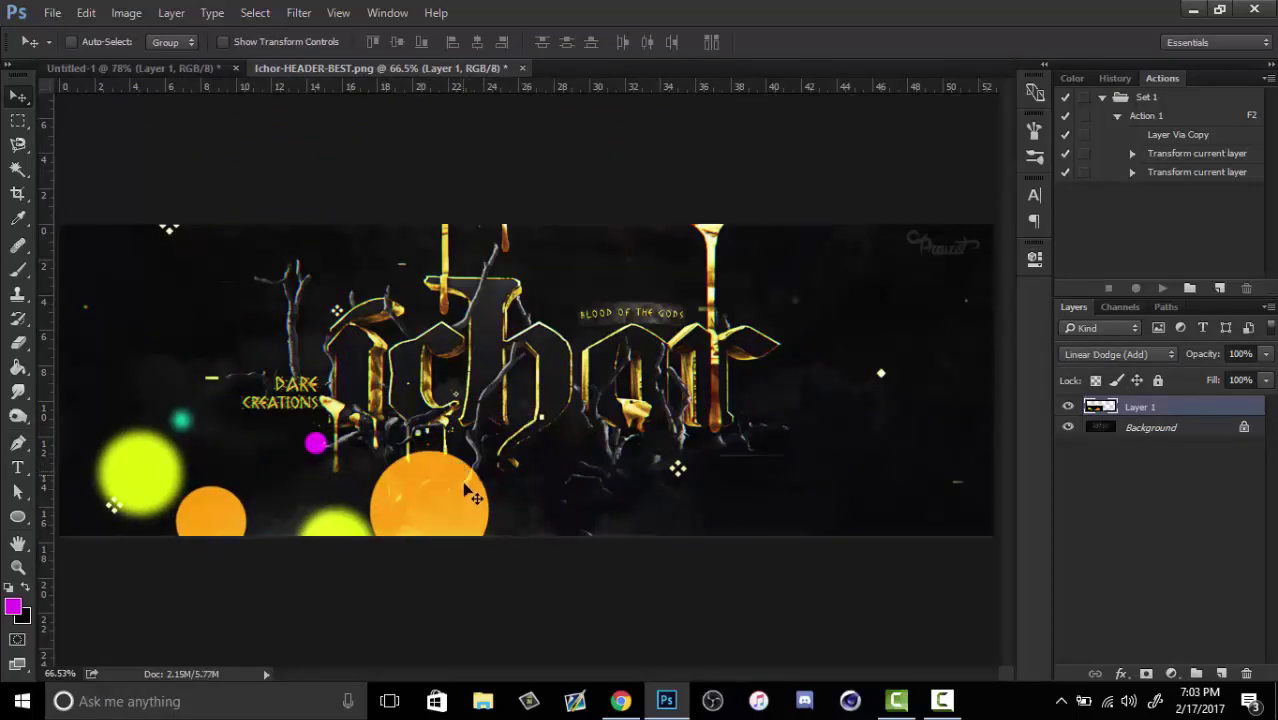
{"action": "key", "text": "z"}
{"action": "left_click_drag", "start_coordinate": [457, 420], "coordinate": [501, 408]}
{"action": "right_click", "coordinate": [501, 406]}
{"action": "left_click", "coordinate": [519, 417]}
{"action": "key", "text": "v"}
{"action": "left_click_drag", "start_coordinate": [390, 662], "coordinate": [839, 516]}
{"action": "left_click_drag", "start_coordinate": [848, 440], "coordinate": [731, 417]}
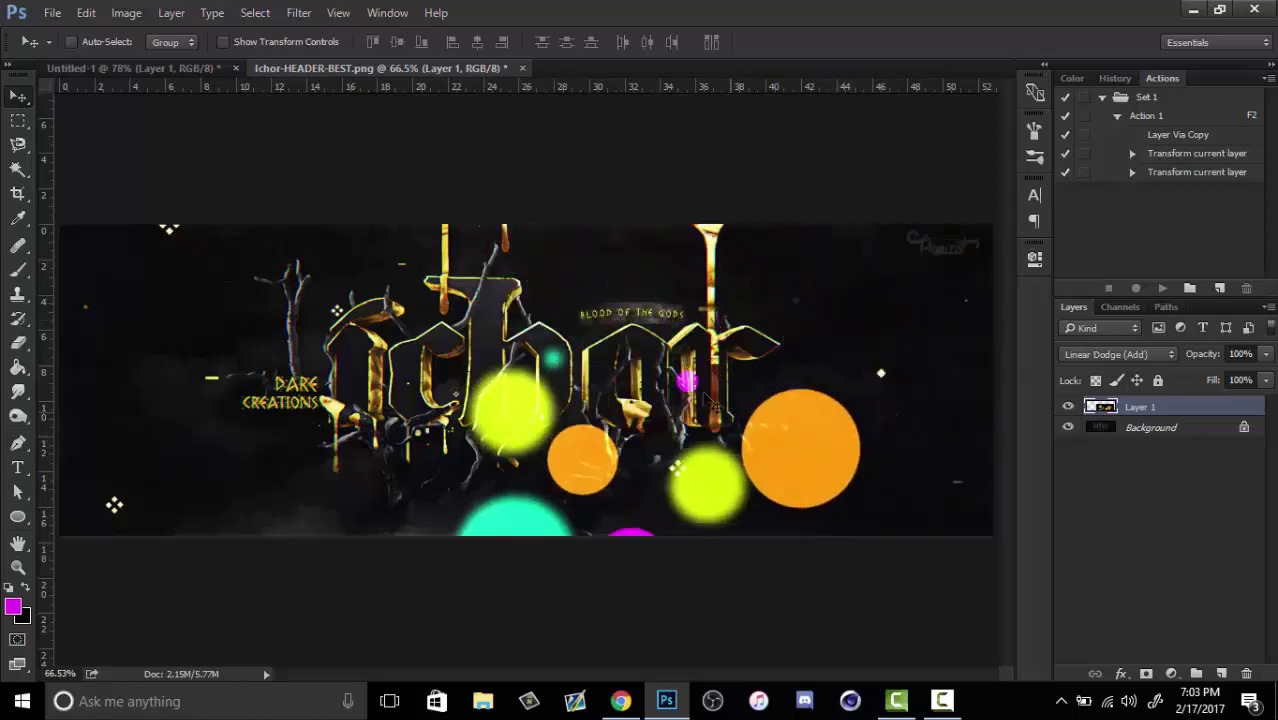
- Apply a slight Gaussian Blur to the dots layer in the header and move it to the banner's lower left corner
{"action": "left_click", "coordinate": [298, 12]}
{"action": "mouse_move", "coordinate": [335, 220]}
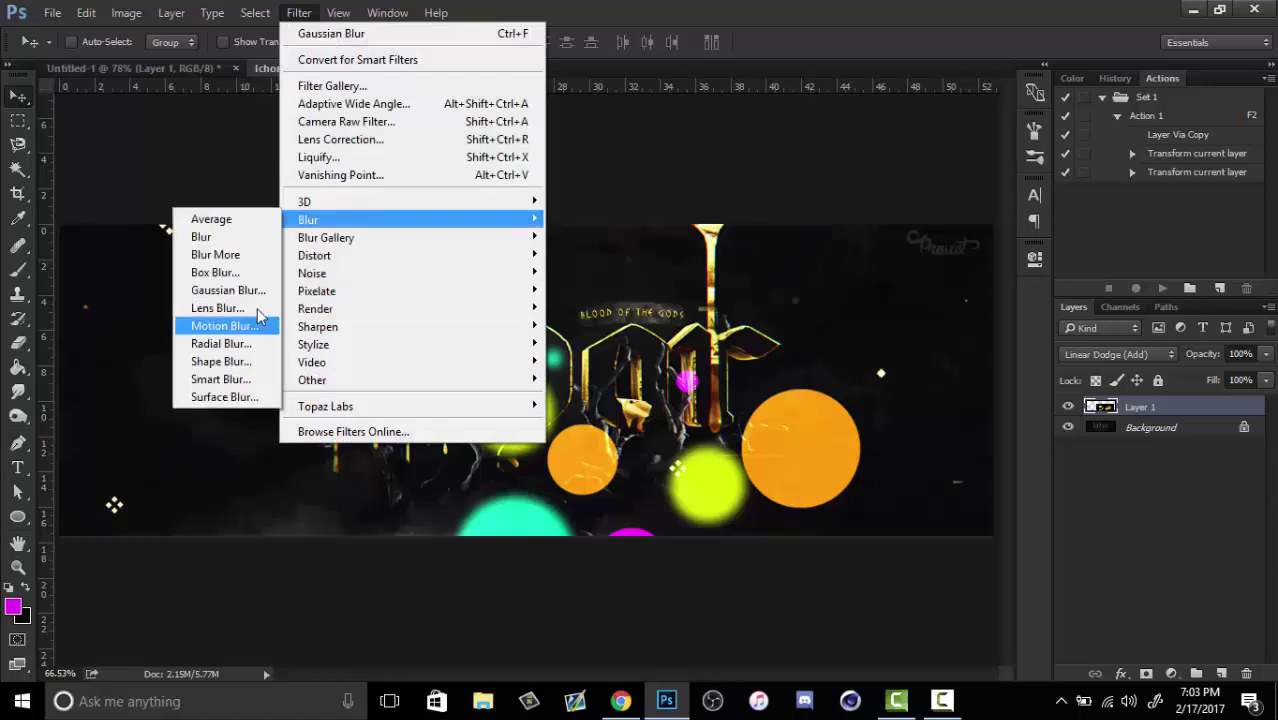
{"action": "left_click", "coordinate": [227, 290]}
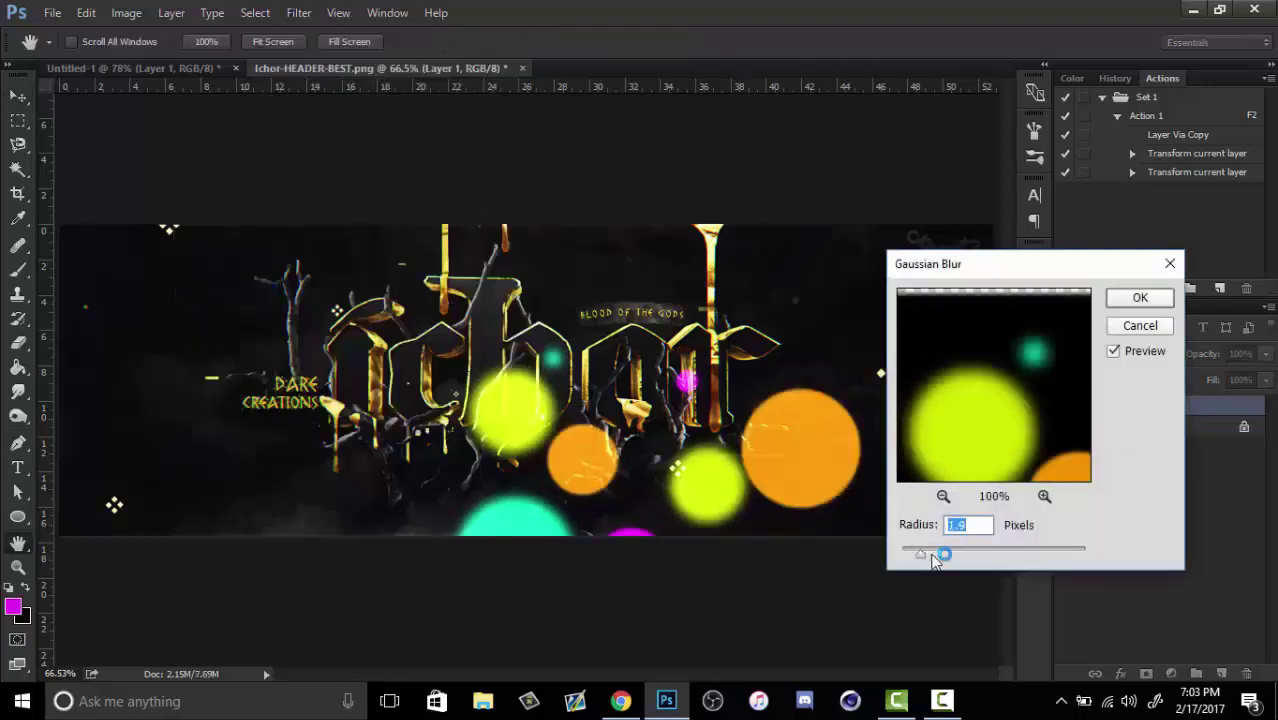
{"action": "left_click_drag", "start_coordinate": [921, 551], "coordinate": [938, 556]}
{"action": "left_click", "coordinate": [1141, 299]}
{"action": "key", "text": "v"}
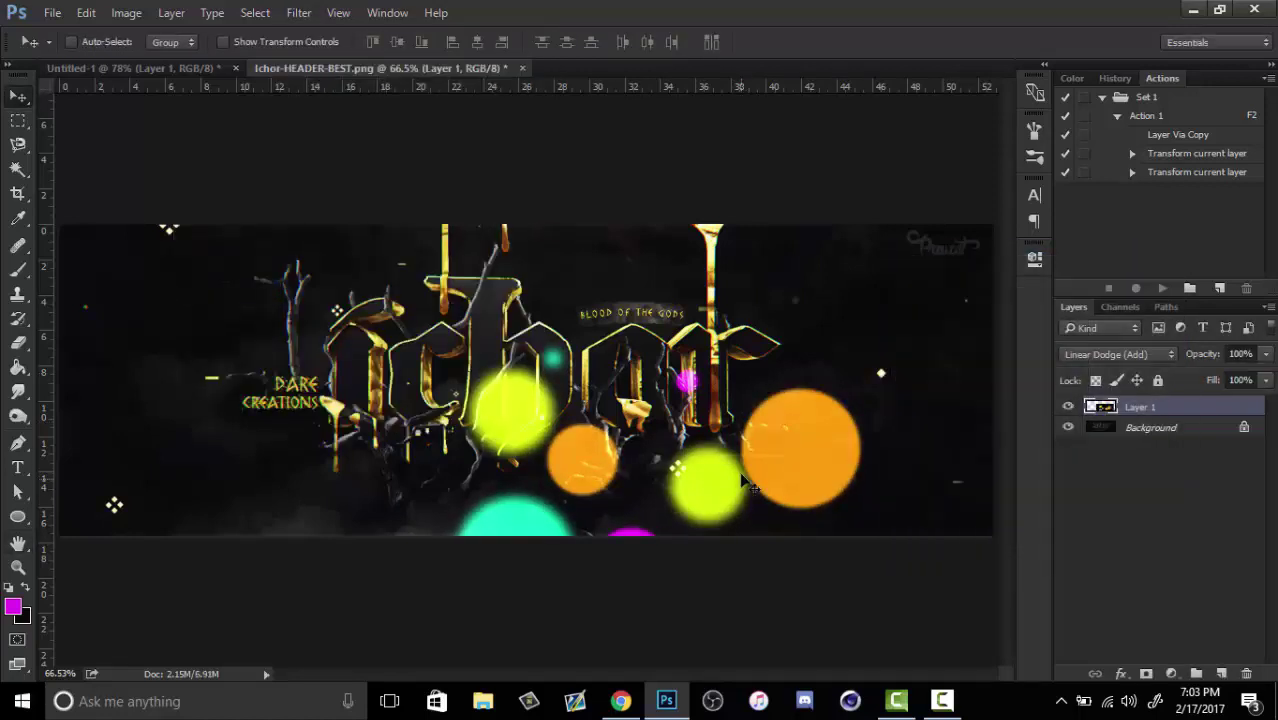
{"action": "left_click_drag", "start_coordinate": [770, 470], "coordinate": [401, 556]}
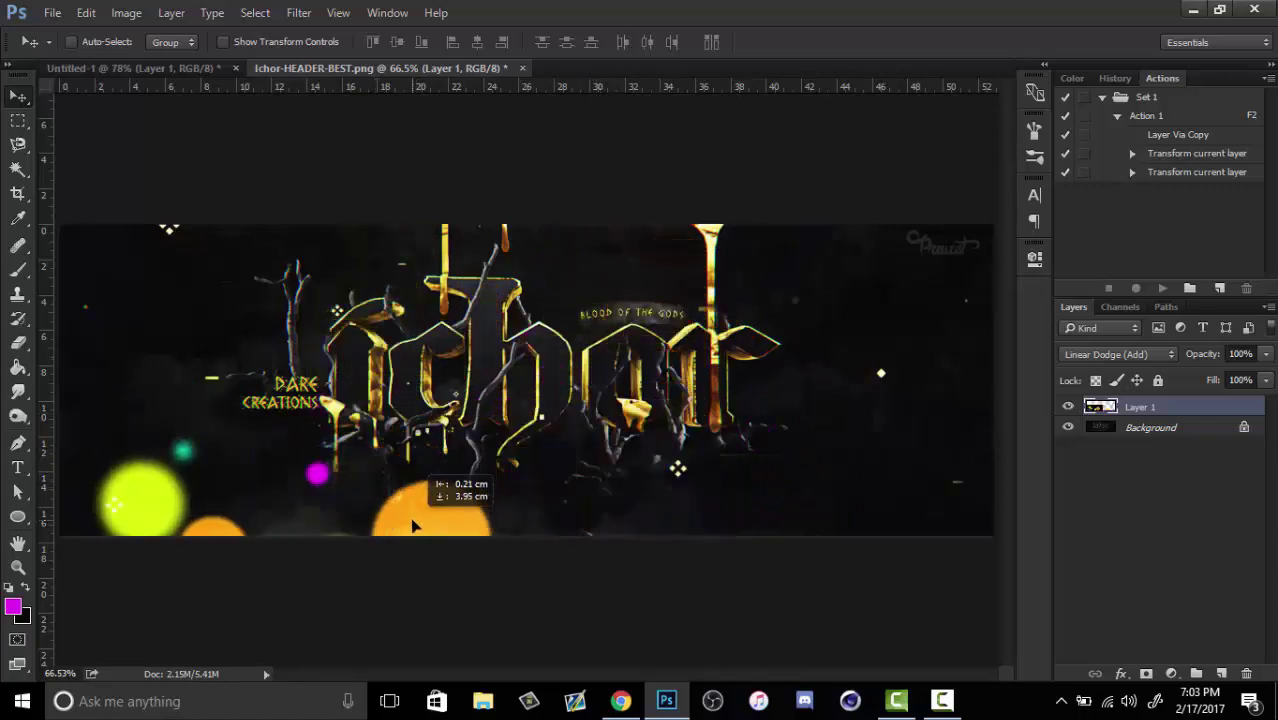
- Try Luminosity, Color Dodge, Color Burn, Lighten, Normal and Screen blending on the dots layer, then restore Linear Dodge (Add)
{"action": "left_click", "coordinate": [1113, 358]}
{"action": "left_click", "coordinate": [1113, 358]}
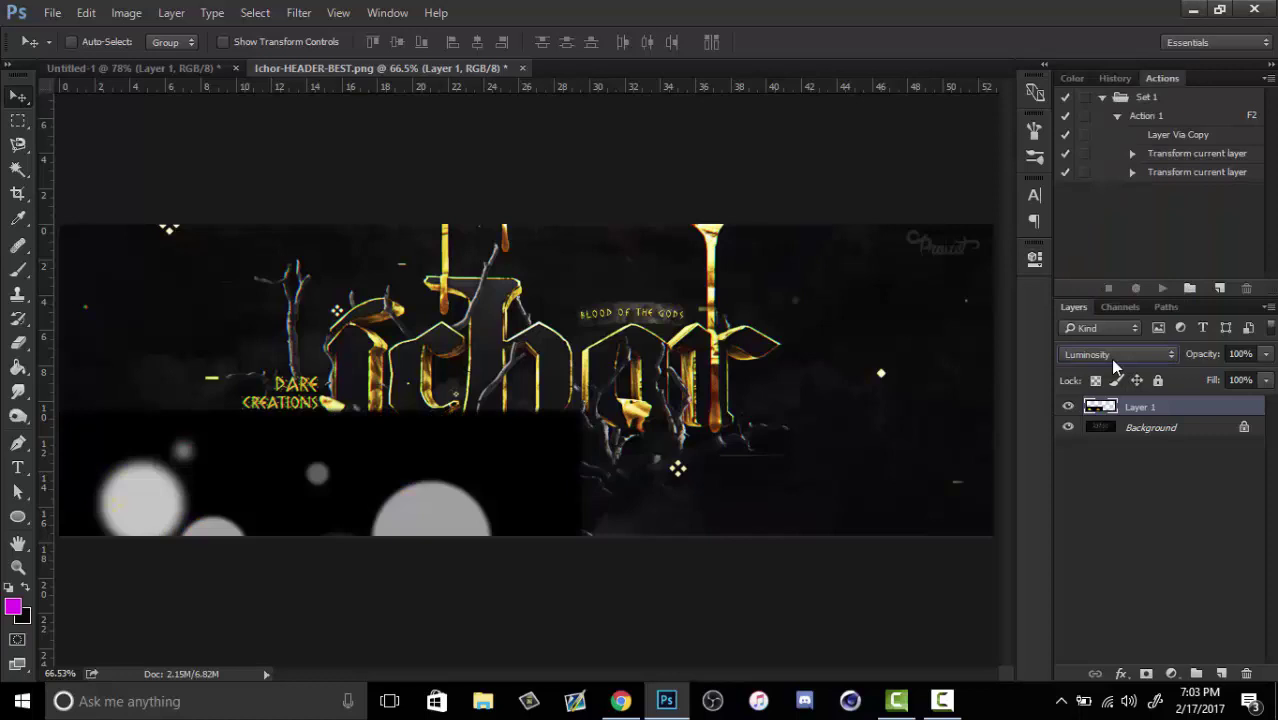
{"action": "left_click", "coordinate": [1112, 359]}
{"action": "left_click", "coordinate": [1138, 131]}
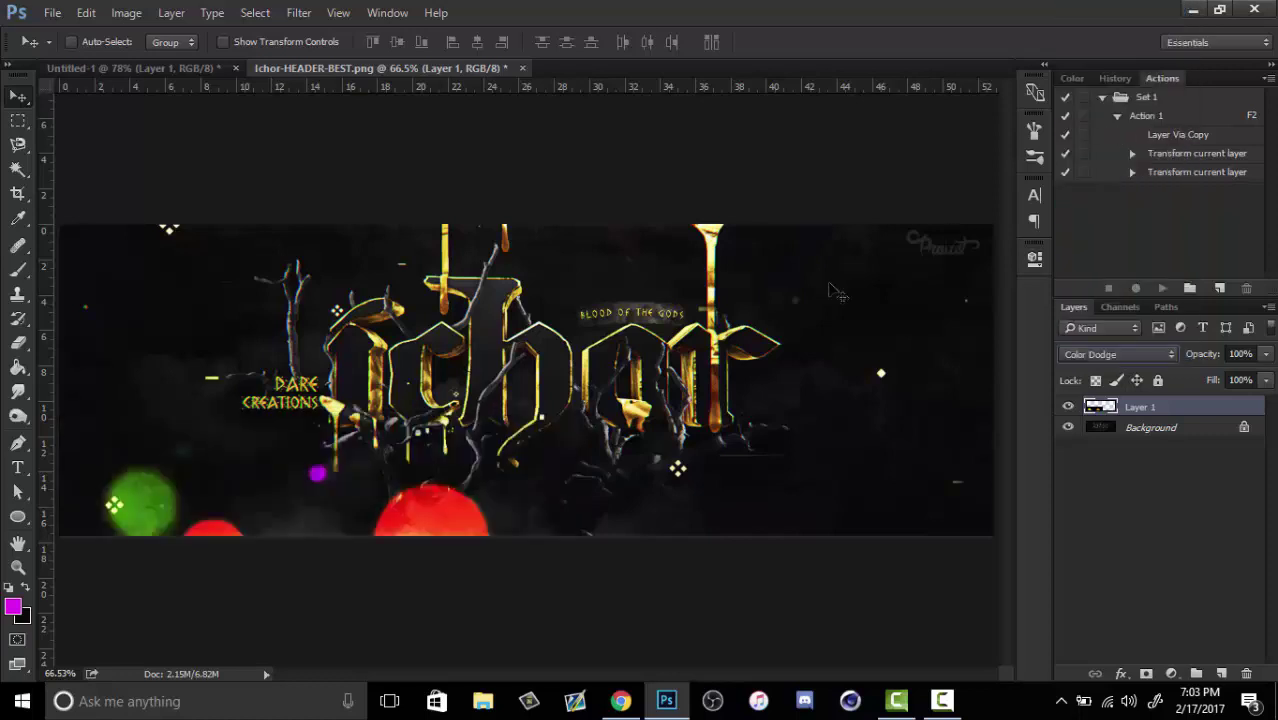
{"action": "key", "text": "Up"}
{"action": "key", "text": "Up"}
{"action": "key", "text": "Up"}
{"action": "key", "text": "Up"}
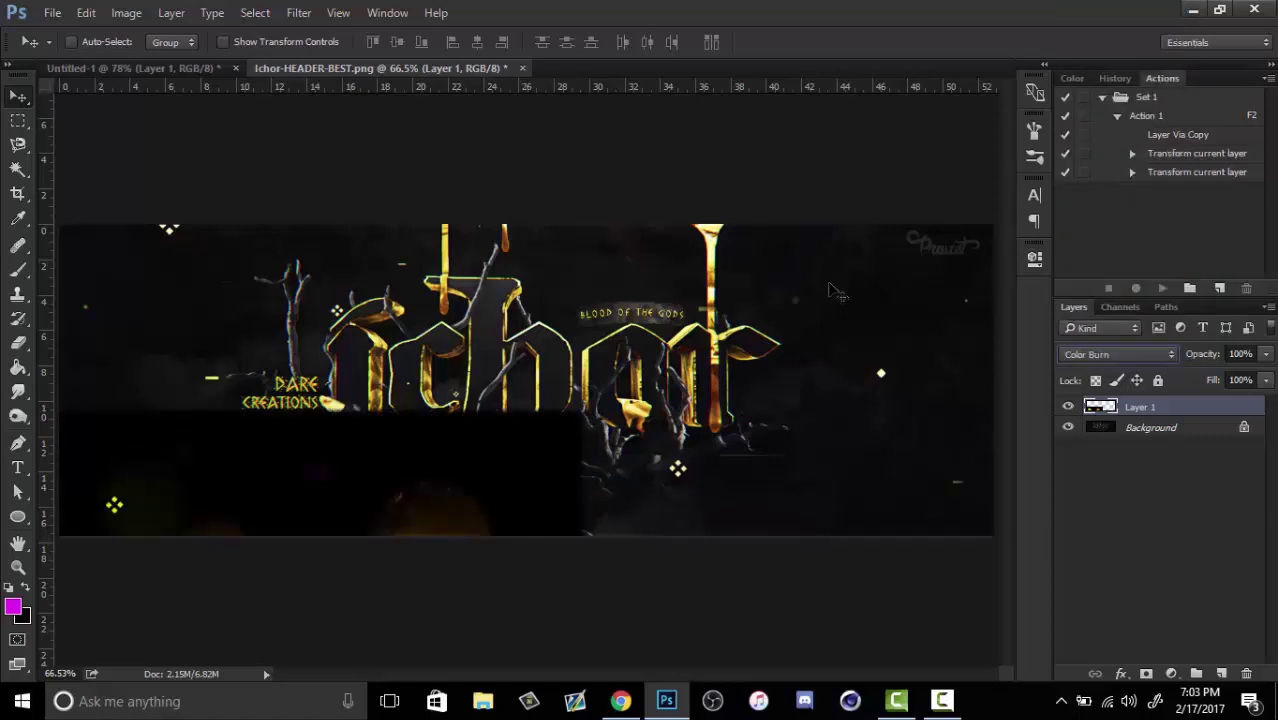
{"action": "key", "text": "Down"}
{"action": "key", "text": "Down"}
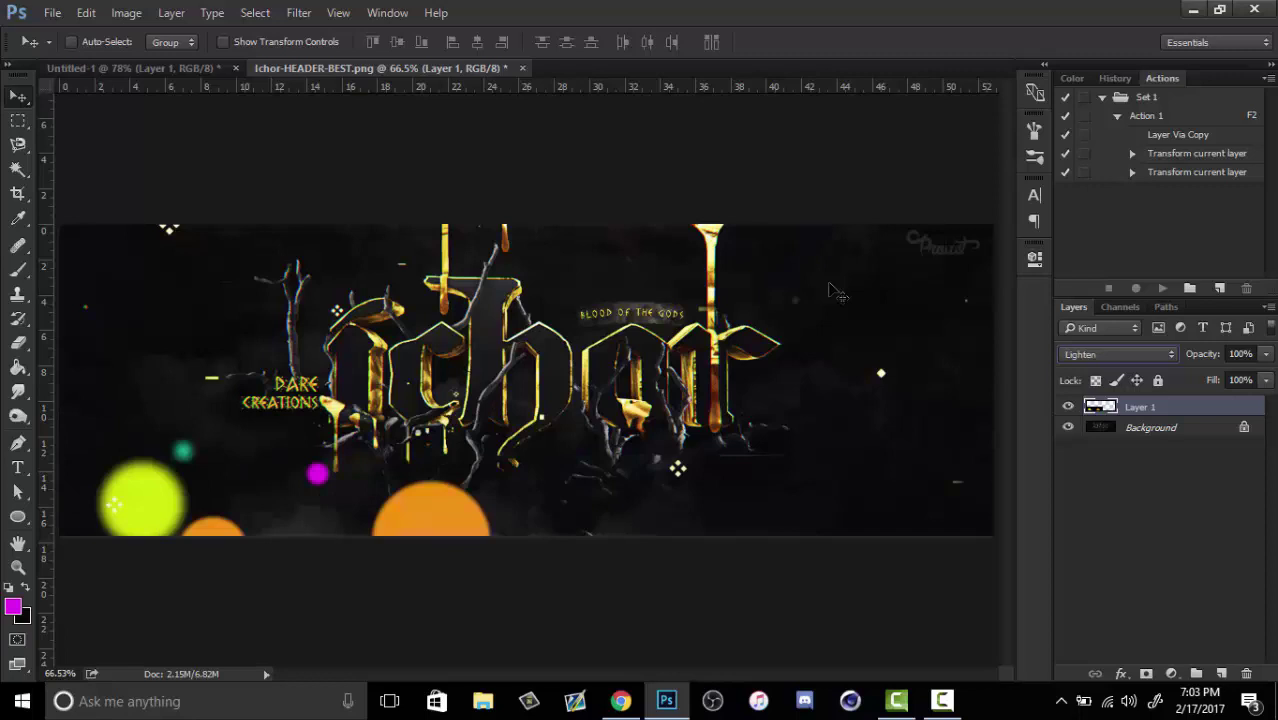
{"action": "key", "text": "Up"}
{"action": "key", "text": "Up"}
{"action": "key", "text": "Up"}
{"action": "key", "text": "Up"}
{"action": "key", "text": "Up"}
{"action": "key", "text": "Up"}
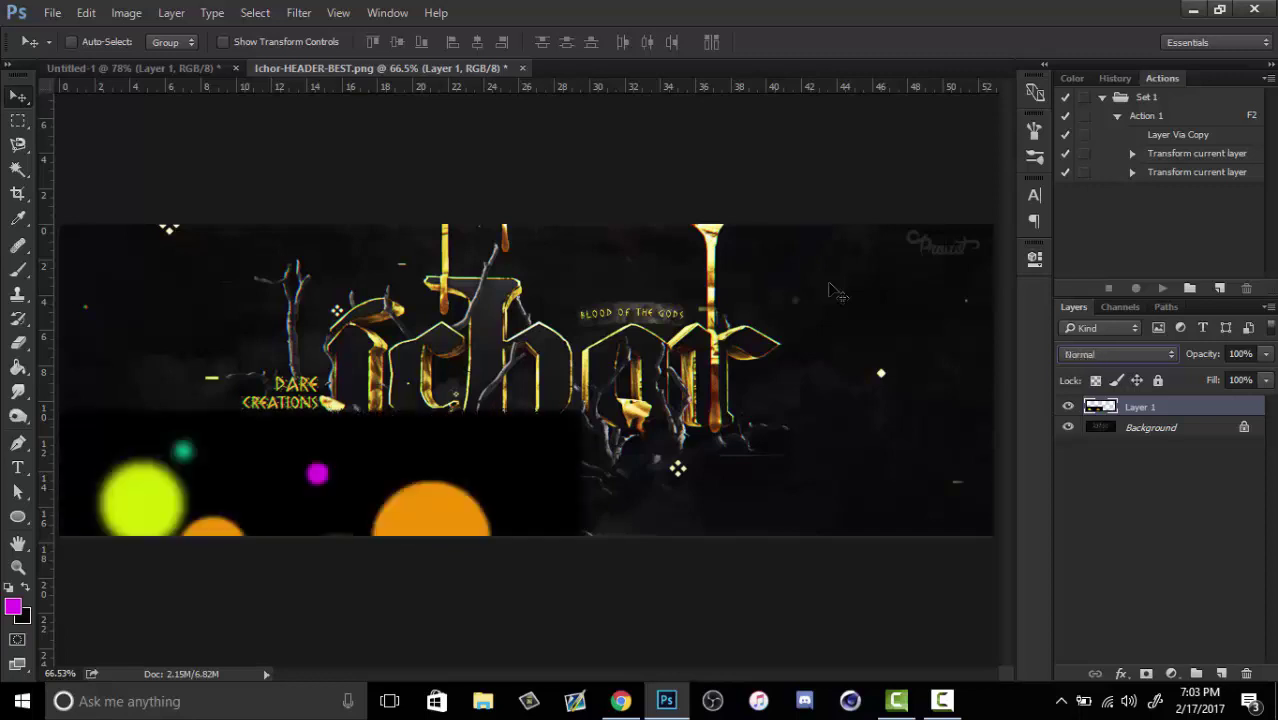
{"action": "key", "text": "Down"}
{"action": "key", "text": "Down"}
{"action": "key", "text": "Down"}
{"action": "key", "text": "Down"}
{"action": "key", "text": "Down"}
{"action": "key", "text": "Down"}
{"action": "key", "text": "Down"}
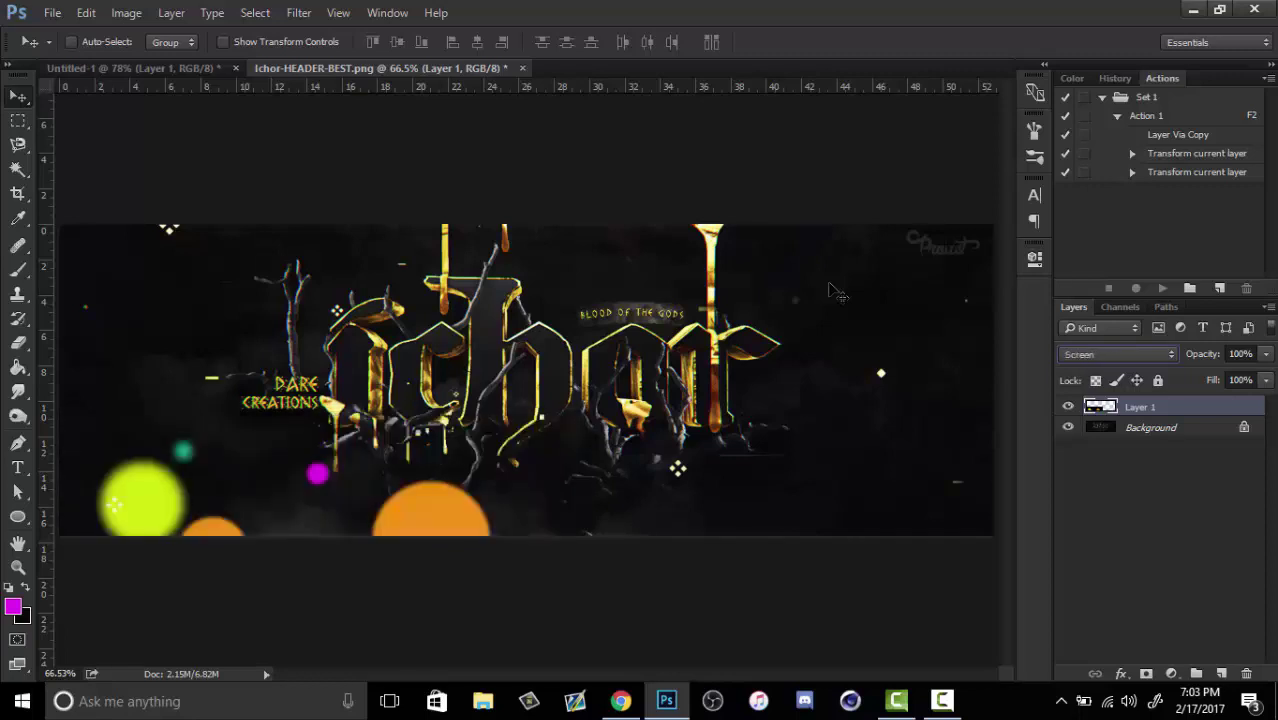
{"action": "key", "text": "Down"}
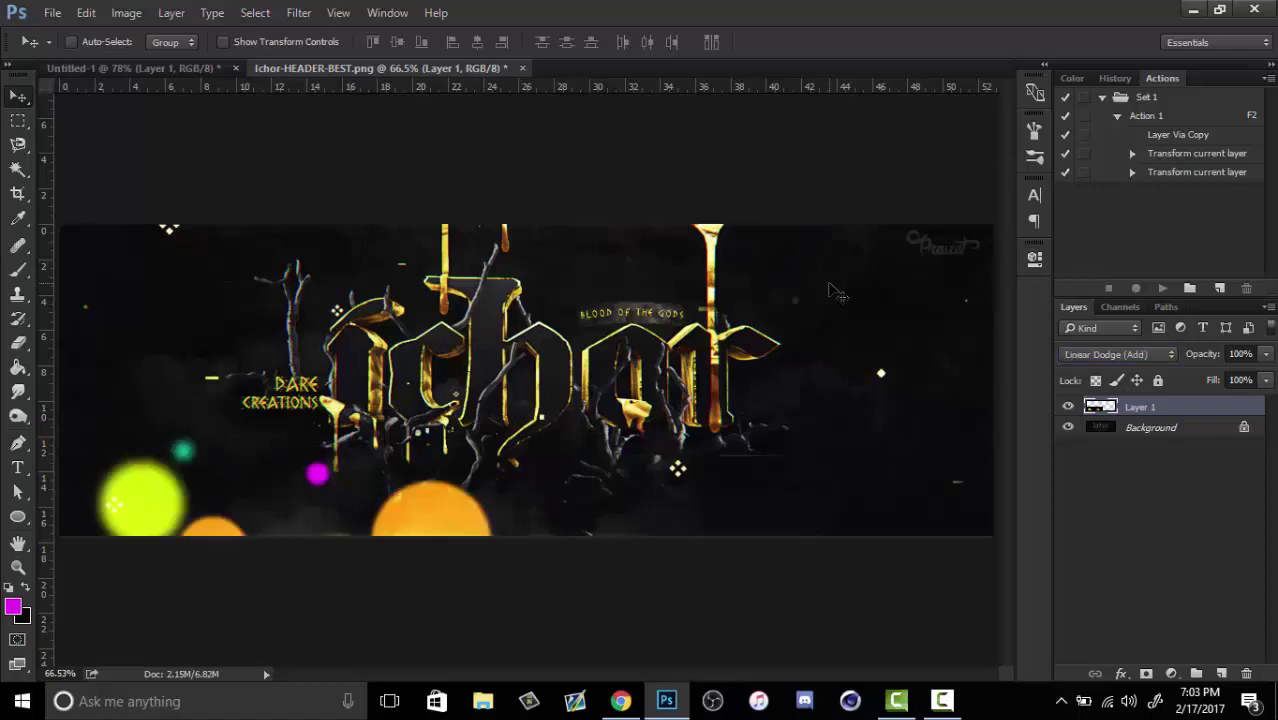
- Shift the dots layer up to the banner's upper left edge, then back down toward its bottom edge
{"action": "left_click_drag", "start_coordinate": [396, 332], "coordinate": [447, 262]}
{"action": "left_click_drag", "start_coordinate": [445, 311], "coordinate": [446, 312]}
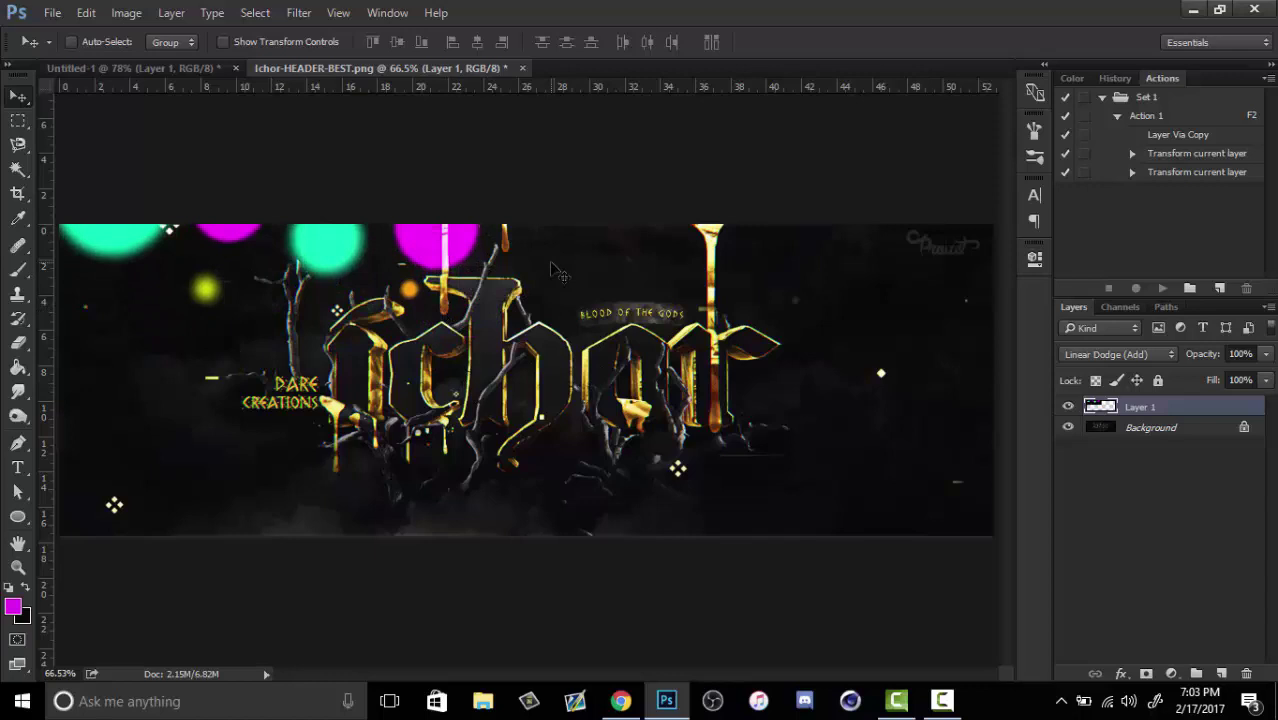
{"action": "left_click_drag", "start_coordinate": [557, 277], "coordinate": [502, 590]}
- Return to the Untitled-1 document, delete its merged dots layer and add a new empty layer above the black background
{"action": "left_click", "coordinate": [200, 69]}
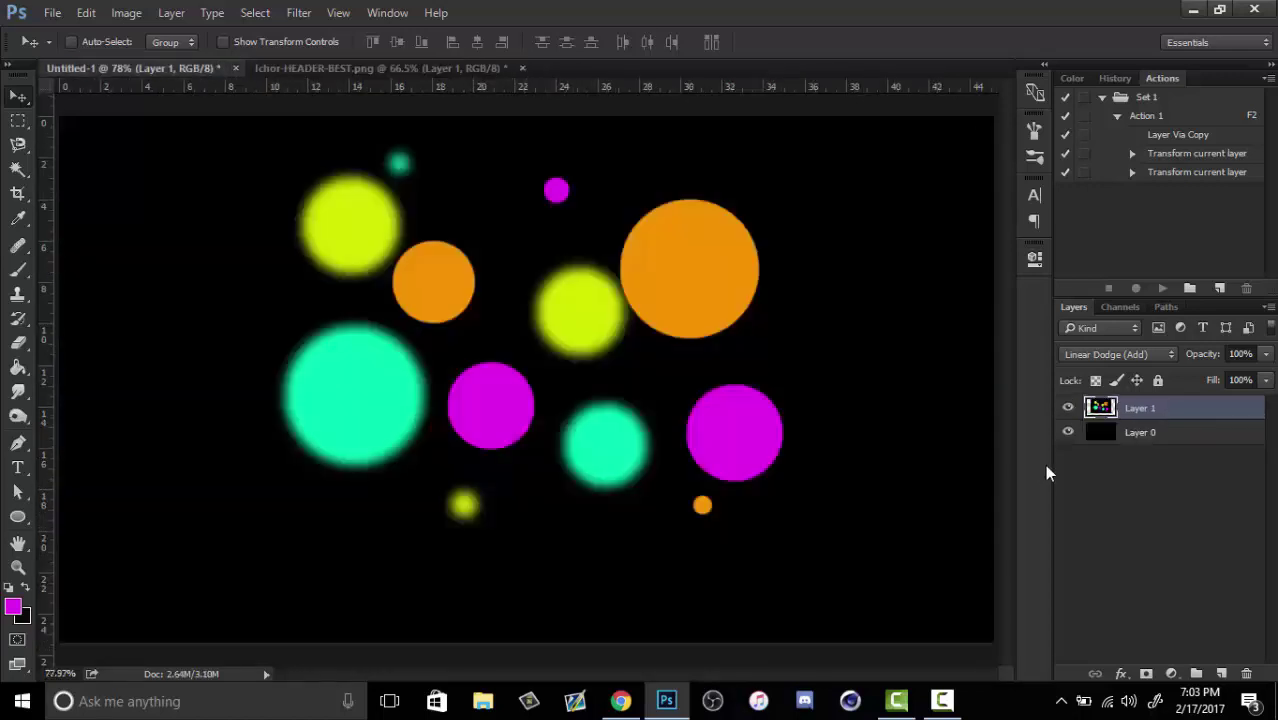
{"action": "key", "text": "Delete"}
{"action": "left_click", "coordinate": [1222, 673]}
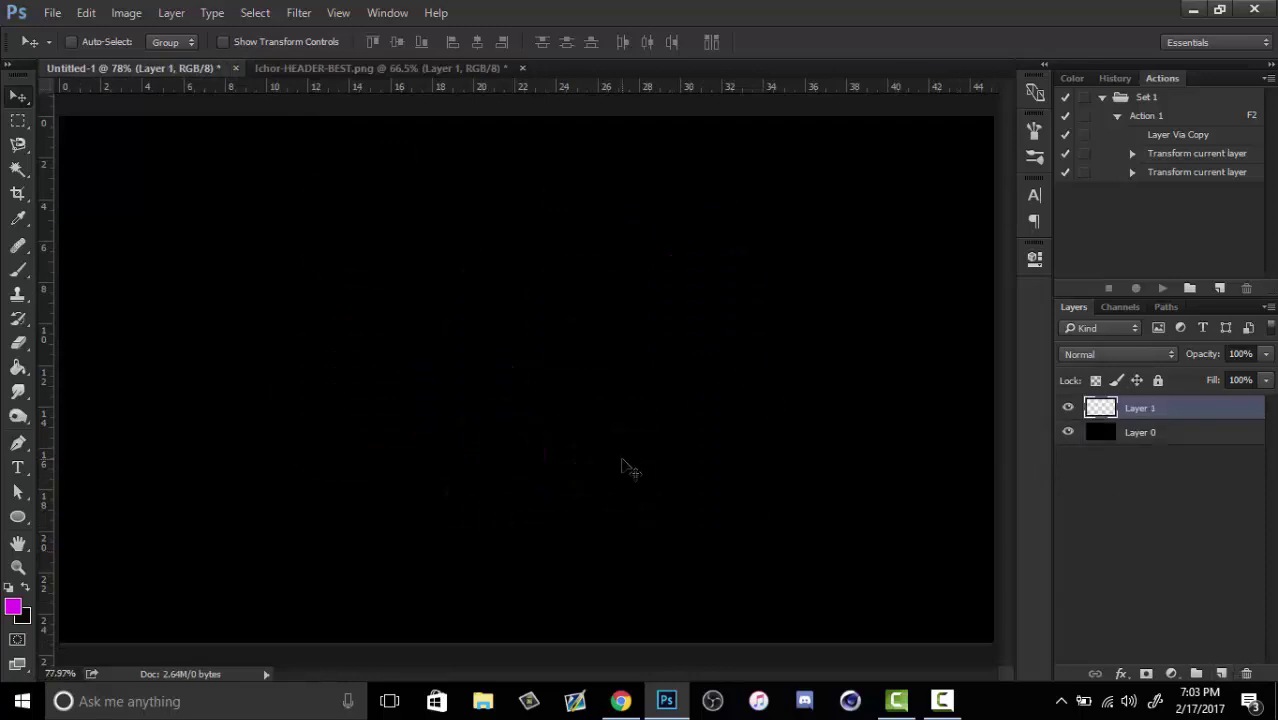
- Draw a thin closed crescent path with the Pen tool, curving from the canvas centre up toward the upper right
{"action": "key", "text": "z"}
{"action": "left_click_drag", "start_coordinate": [592, 415], "coordinate": [568, 415]}
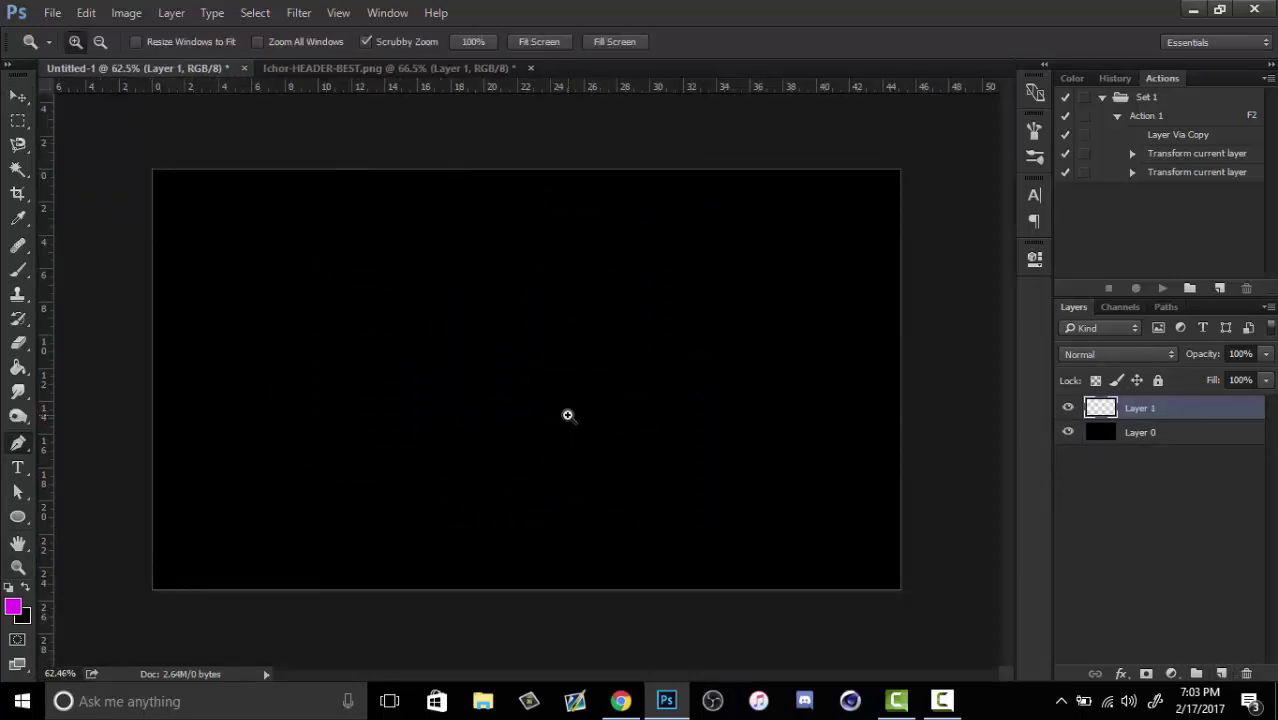
{"action": "key", "text": "p"}
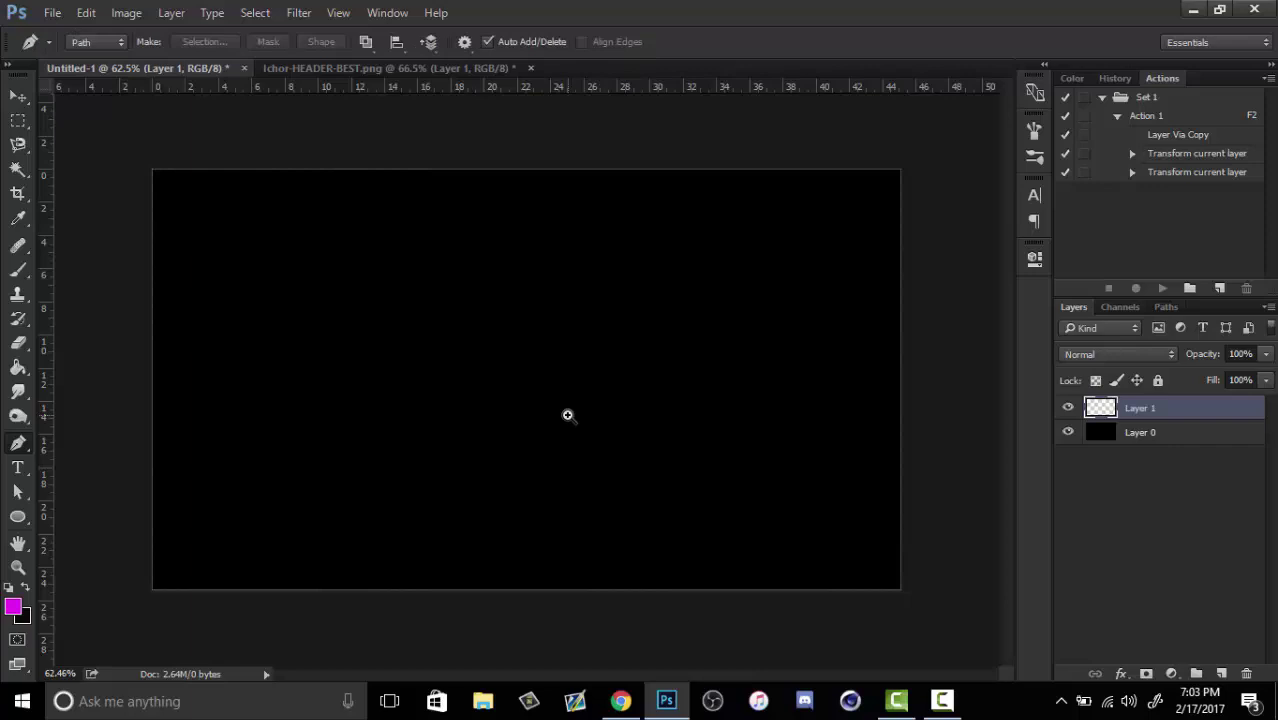
{"action": "left_click", "coordinate": [444, 370]}
{"action": "left_click_drag", "start_coordinate": [691, 260], "coordinate": [941, 261]}
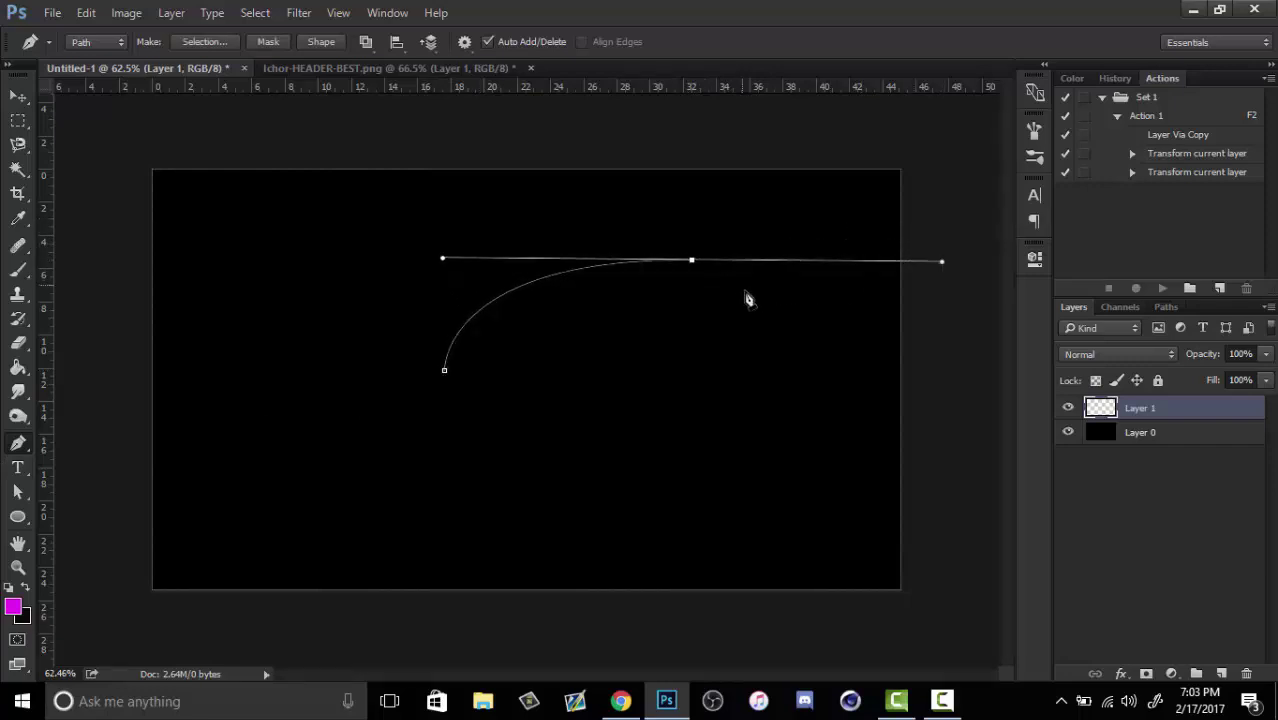
{"action": "left_click", "coordinate": [692, 260], "text": "alt"}
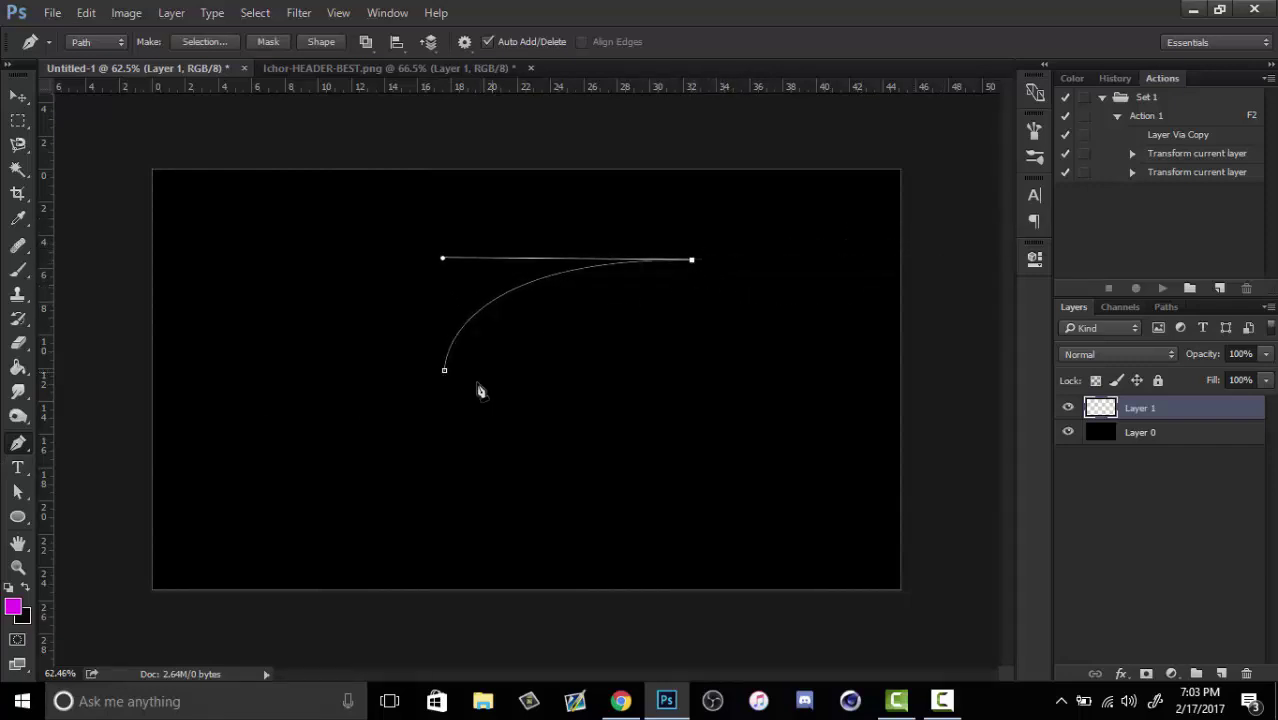
{"action": "left_click_drag", "start_coordinate": [444, 370], "coordinate": [379, 465]}
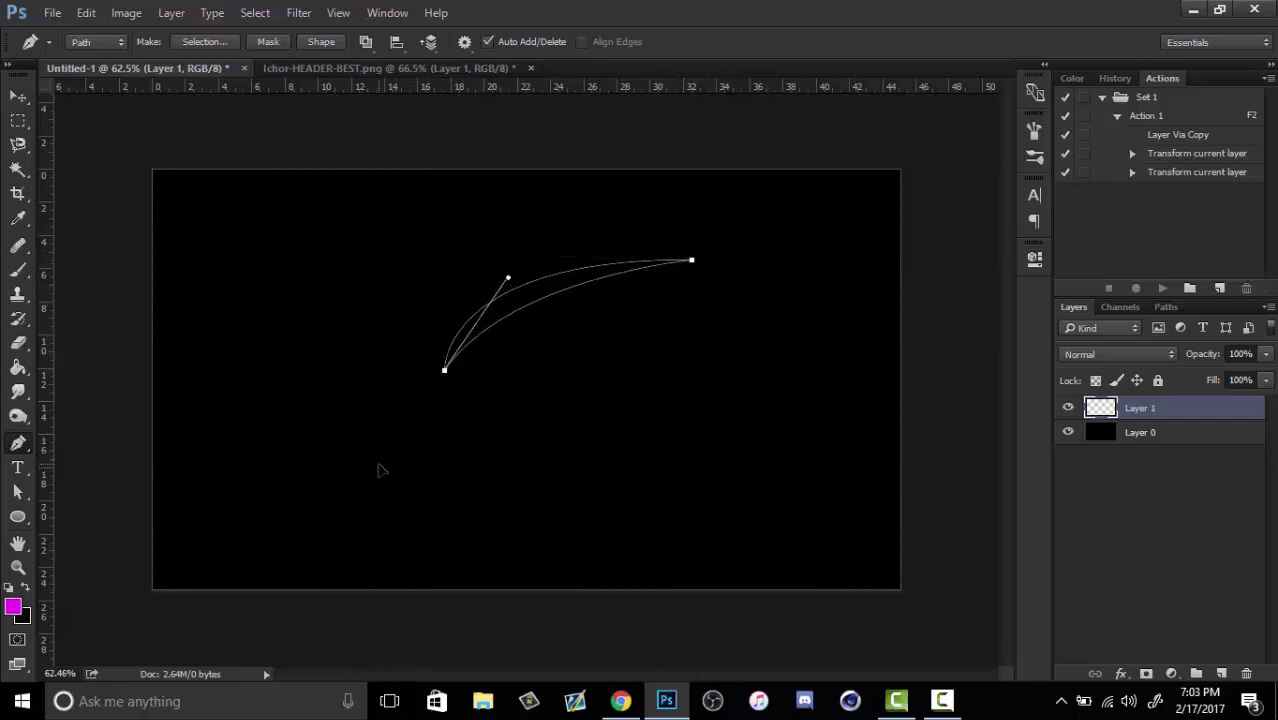
- Fill the crescent path with solid blue, then delete the path
{"action": "right_click", "coordinate": [480, 368]}
{"action": "left_click", "coordinate": [542, 379]}
{"action": "left_click", "coordinate": [674, 182]}
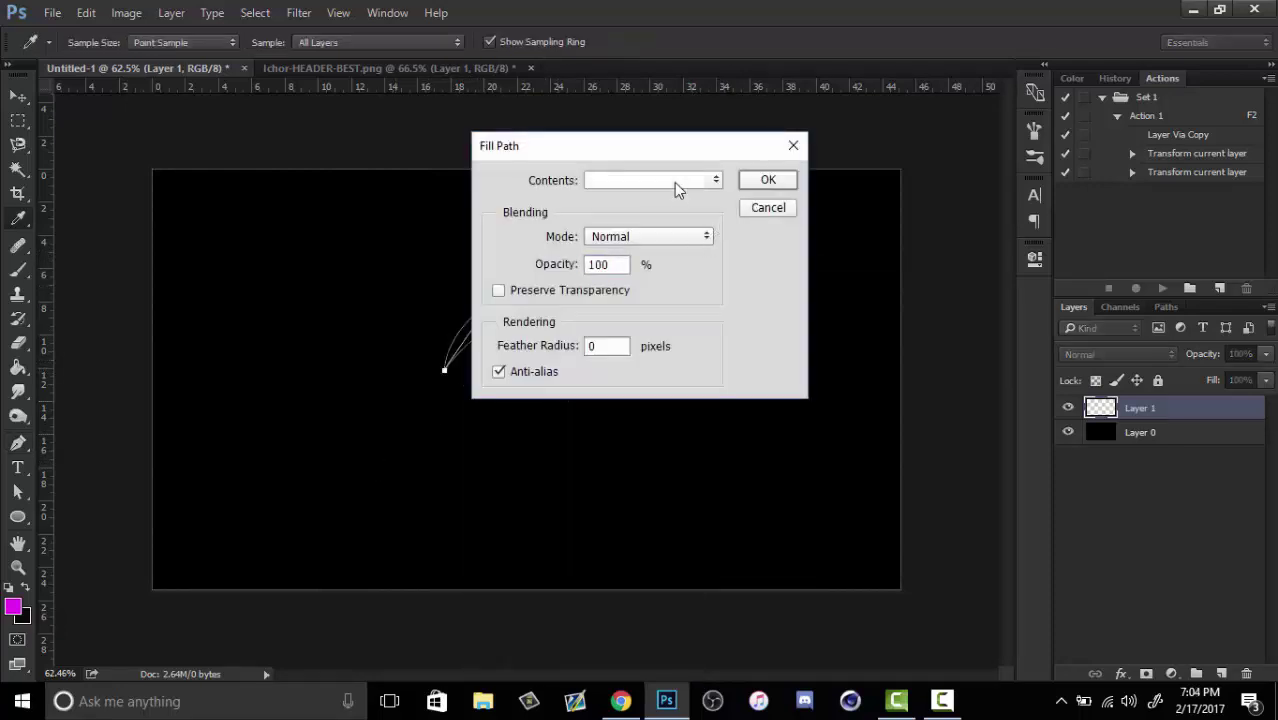
{"action": "left_click", "coordinate": [619, 224]}
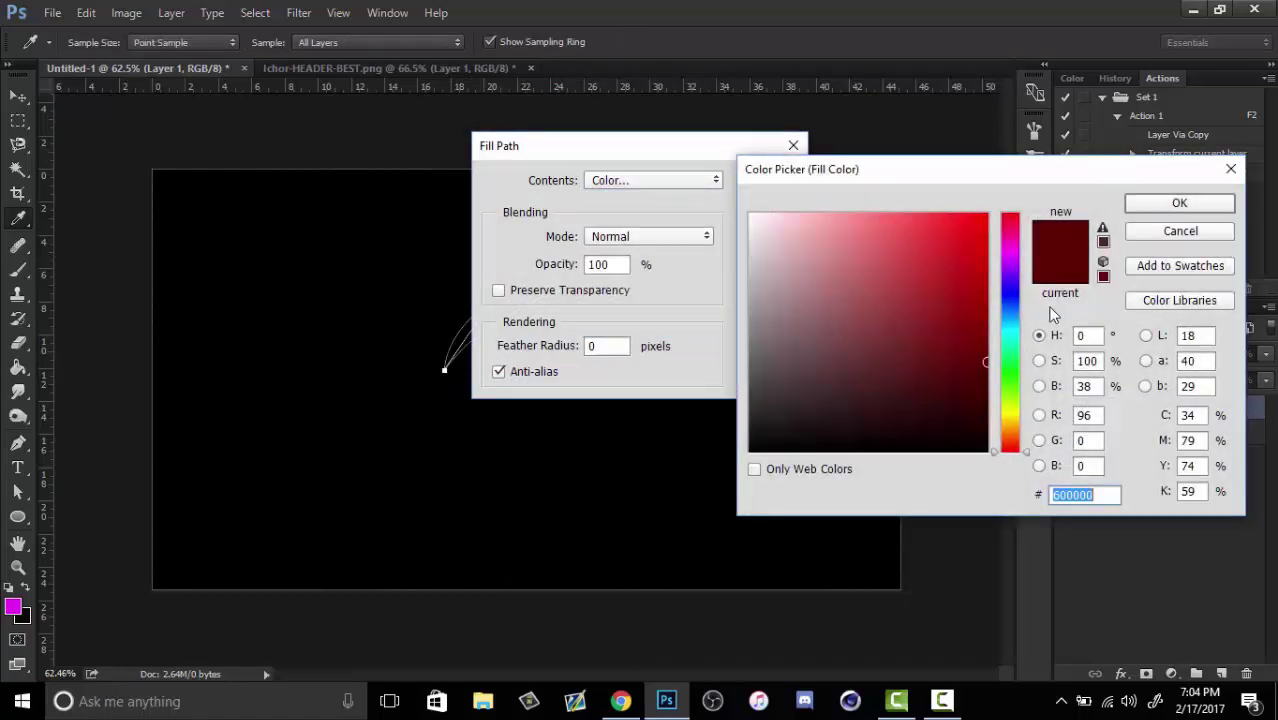
{"action": "left_click_drag", "start_coordinate": [1010, 280], "coordinate": [1006, 306]}
{"action": "left_click", "coordinate": [1130, 207]}
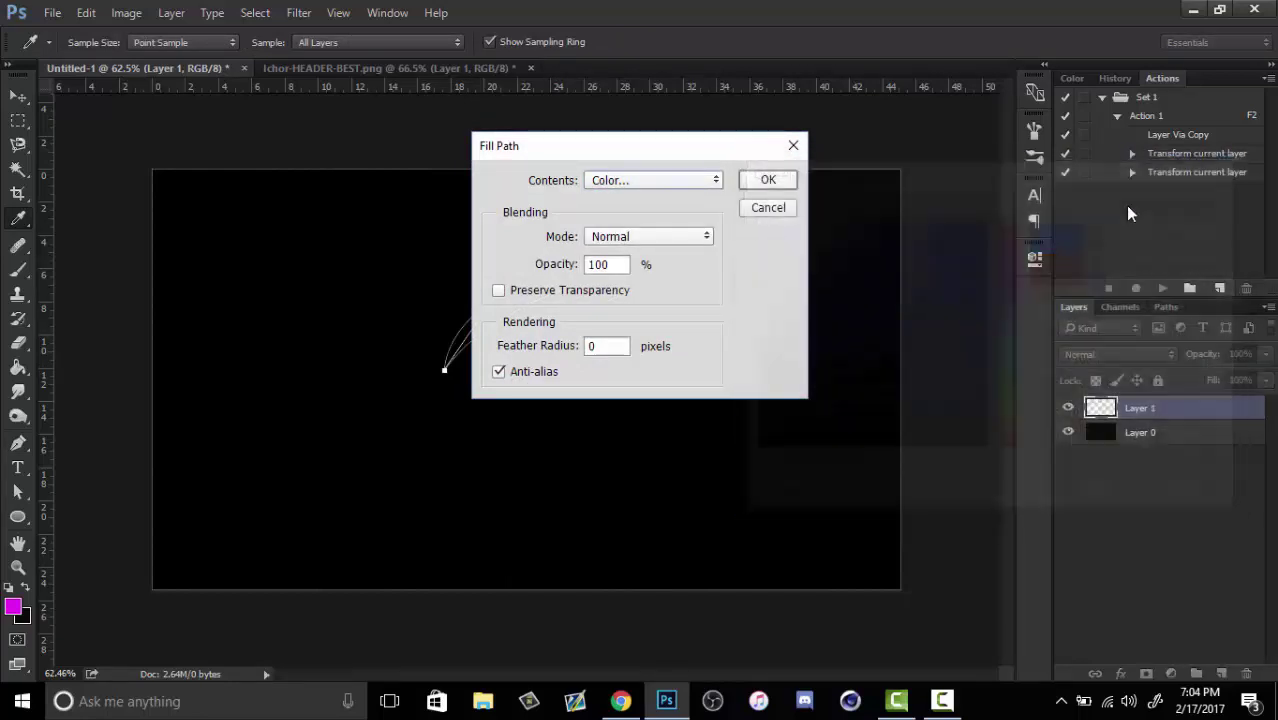
{"action": "left_click", "coordinate": [785, 184]}
{"action": "right_click", "coordinate": [678, 254]}
{"action": "left_click", "coordinate": [740, 286]}
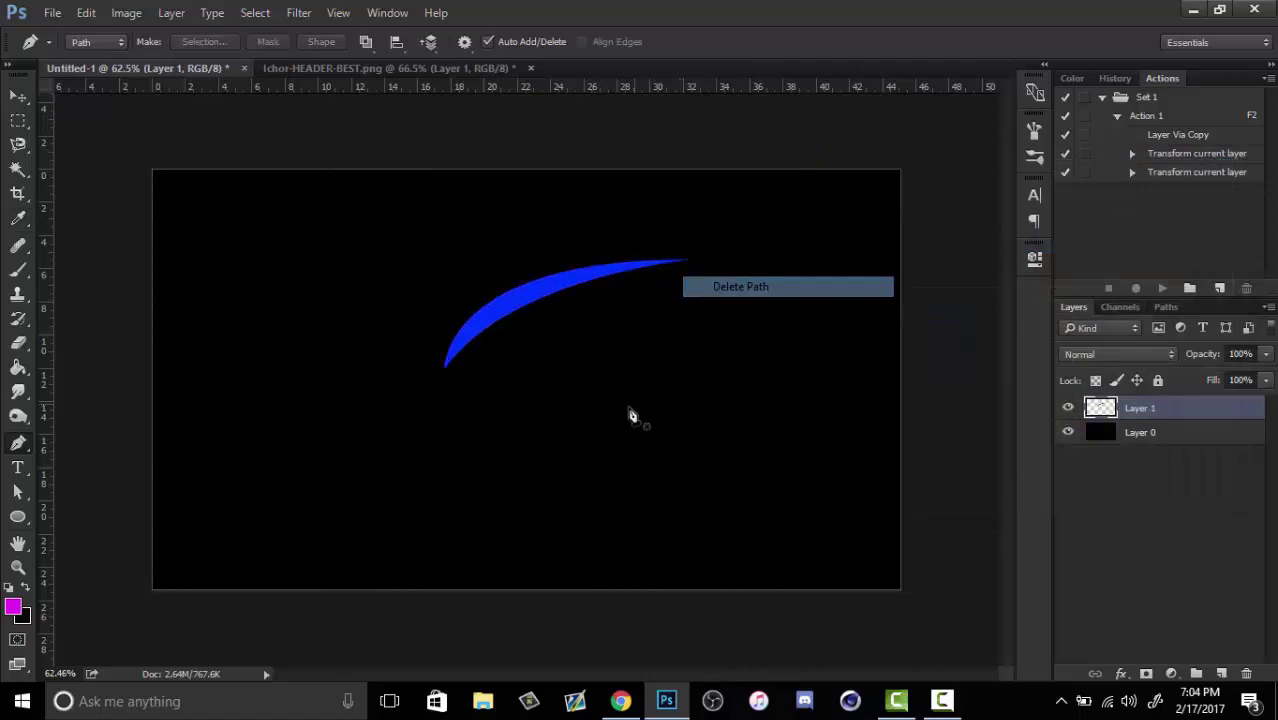
{"action": "key", "text": "z"}
{"action": "left_click_drag", "start_coordinate": [566, 329], "coordinate": [585, 311]}
{"action": "right_click", "coordinate": [588, 313]}
{"action": "left_click", "coordinate": [650, 325]}
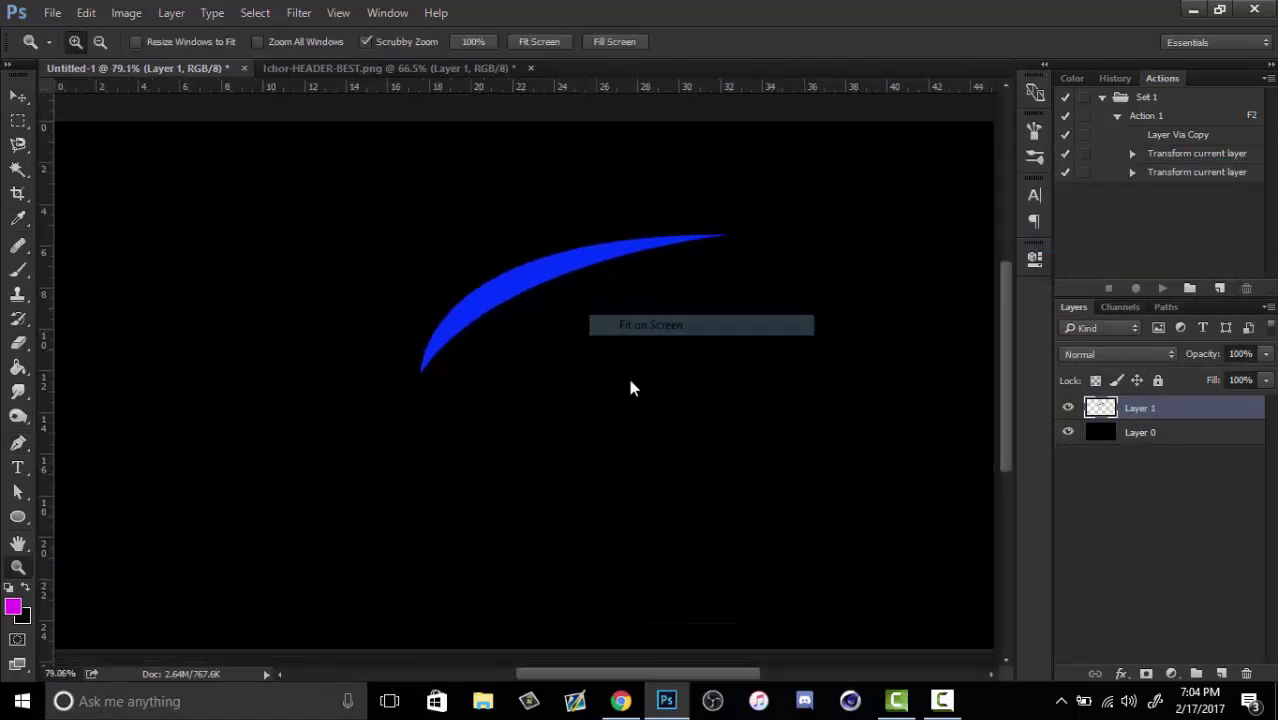
{"action": "key", "text": "ctrl+j"}
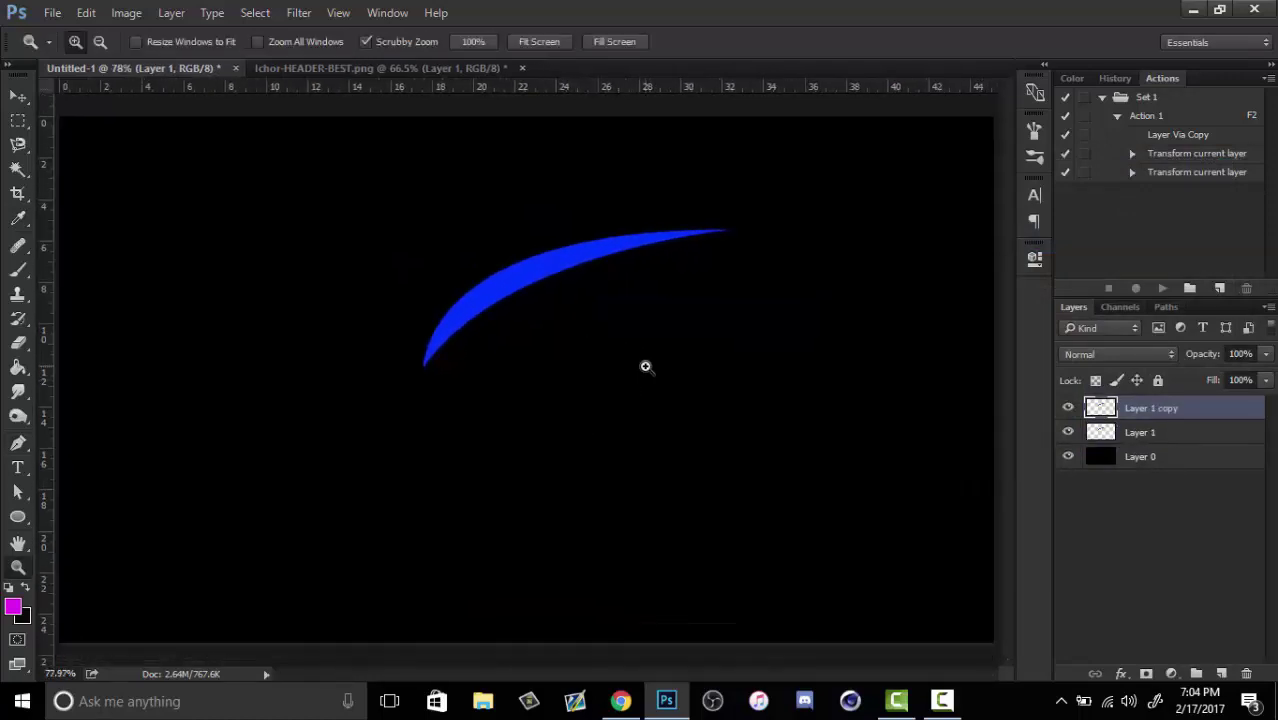
{"action": "key", "text": "ctrl+z"}
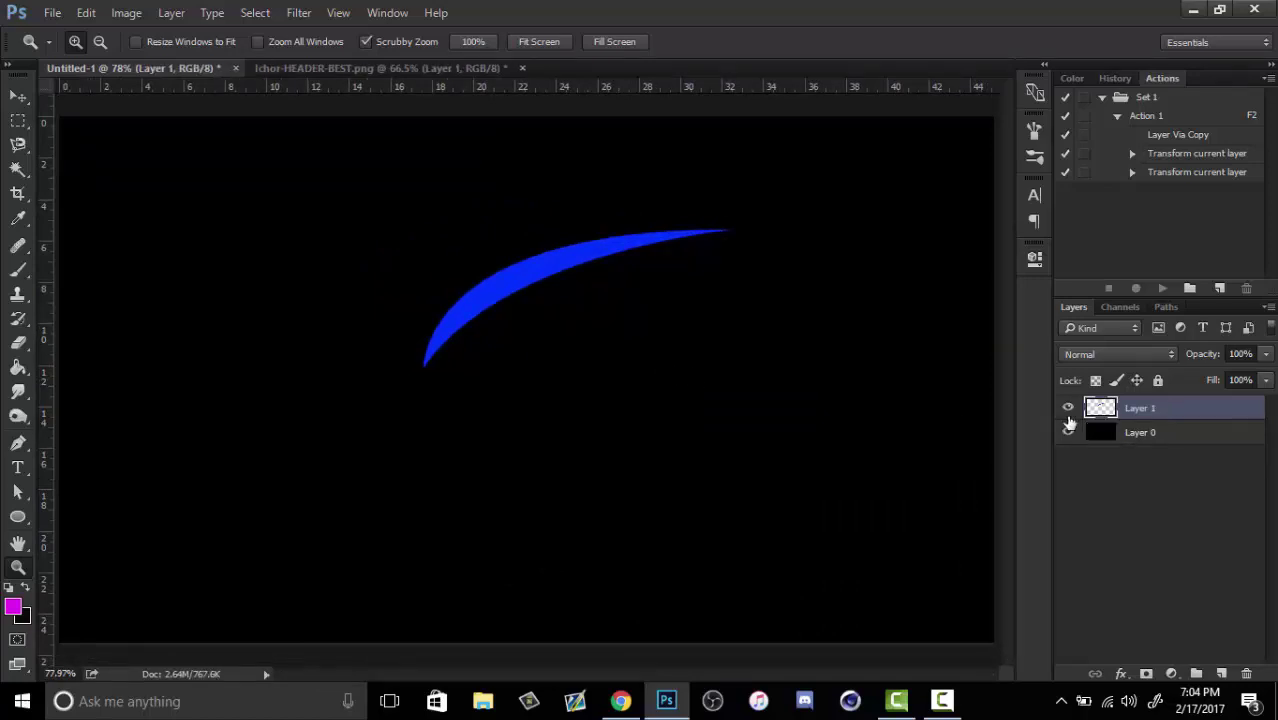
- Draw a second thin closed crescent path with the Pen tool, following the curve just below the blue crescent
{"action": "key", "text": "p"}
{"action": "left_click", "coordinate": [719, 248]}
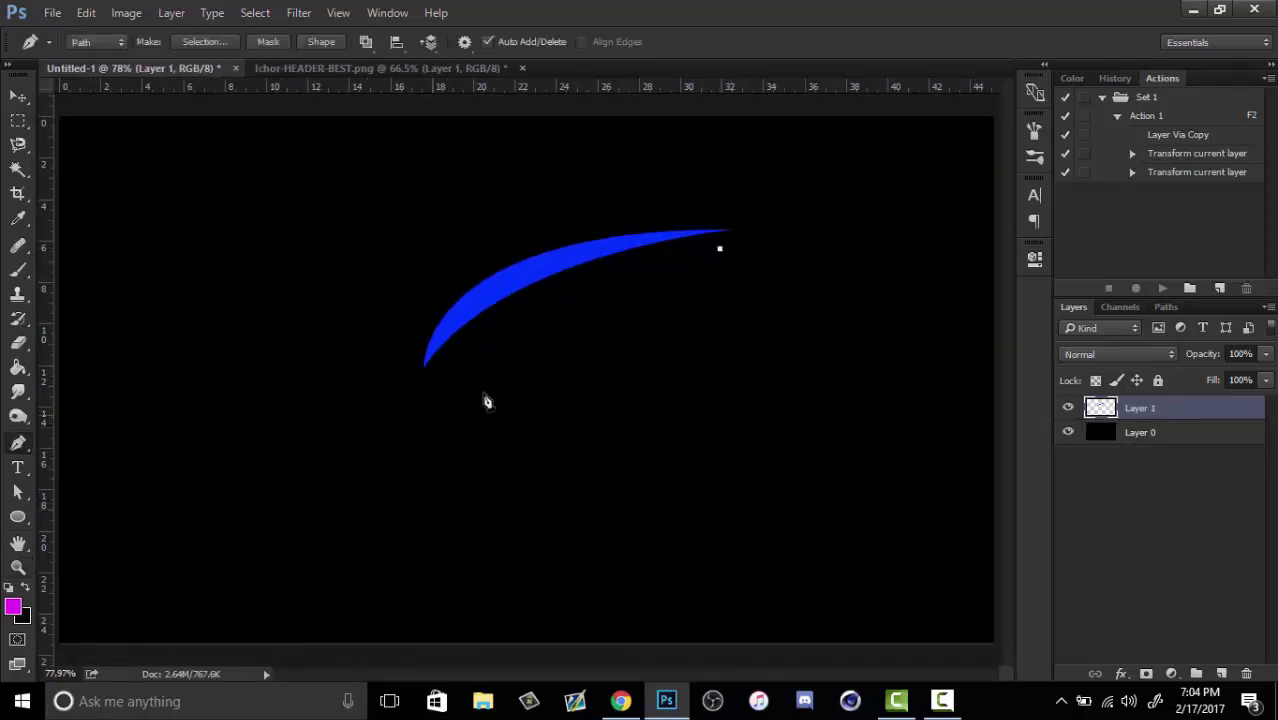
{"action": "left_click_drag", "start_coordinate": [428, 404], "coordinate": [342, 535]}
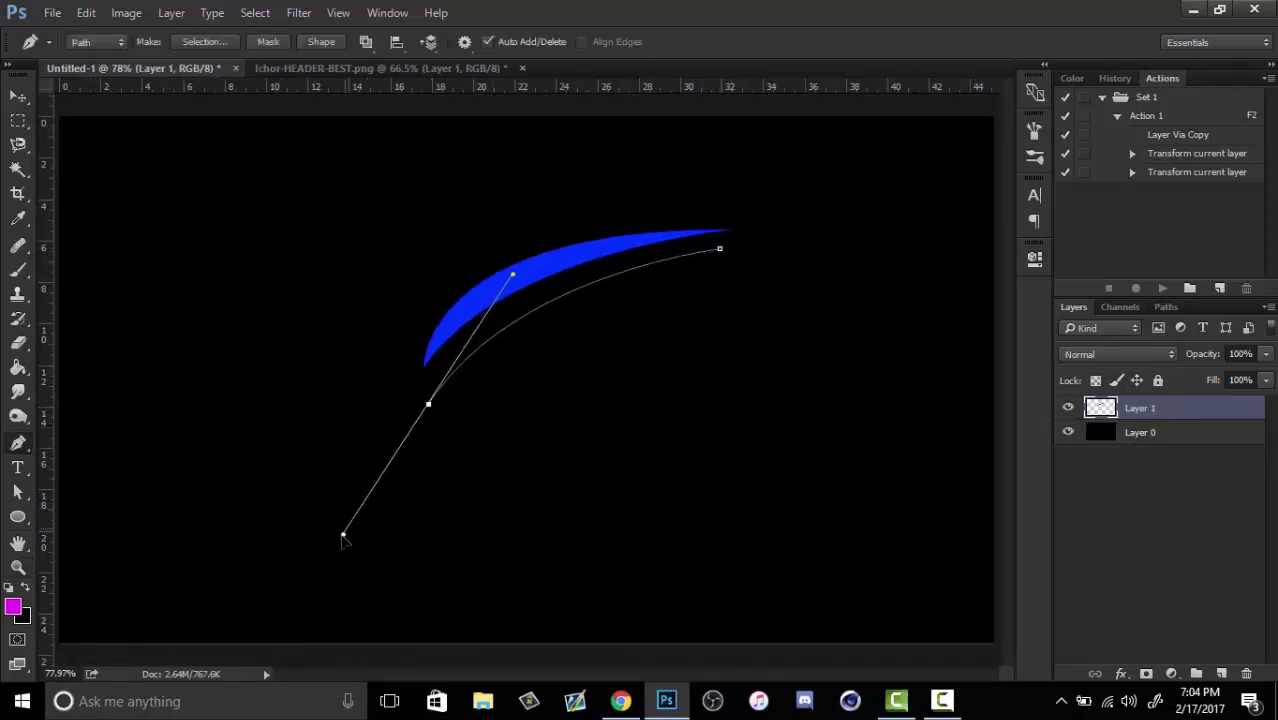
{"action": "left_click", "coordinate": [351, 605]}
{"action": "left_click_drag", "start_coordinate": [351, 605], "coordinate": [352, 610]}
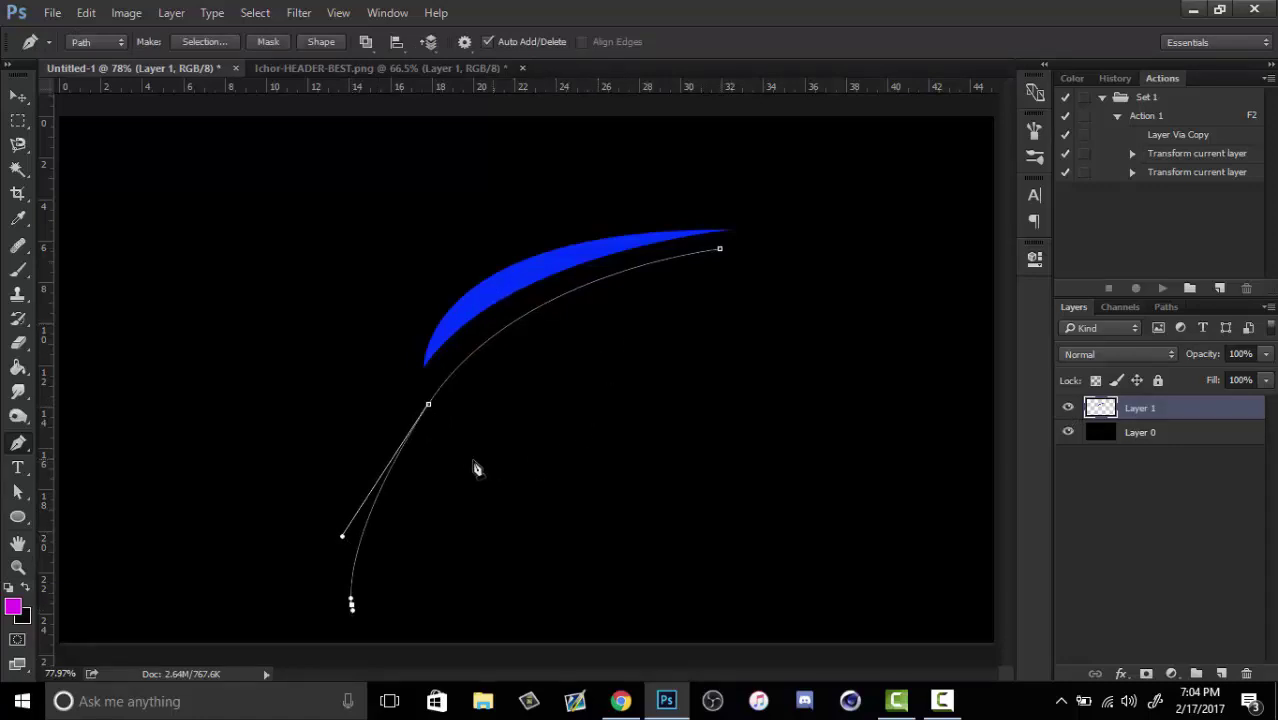
{"action": "key", "text": "ctrl+z"}
{"action": "left_click", "coordinate": [428, 404], "text": "alt"}
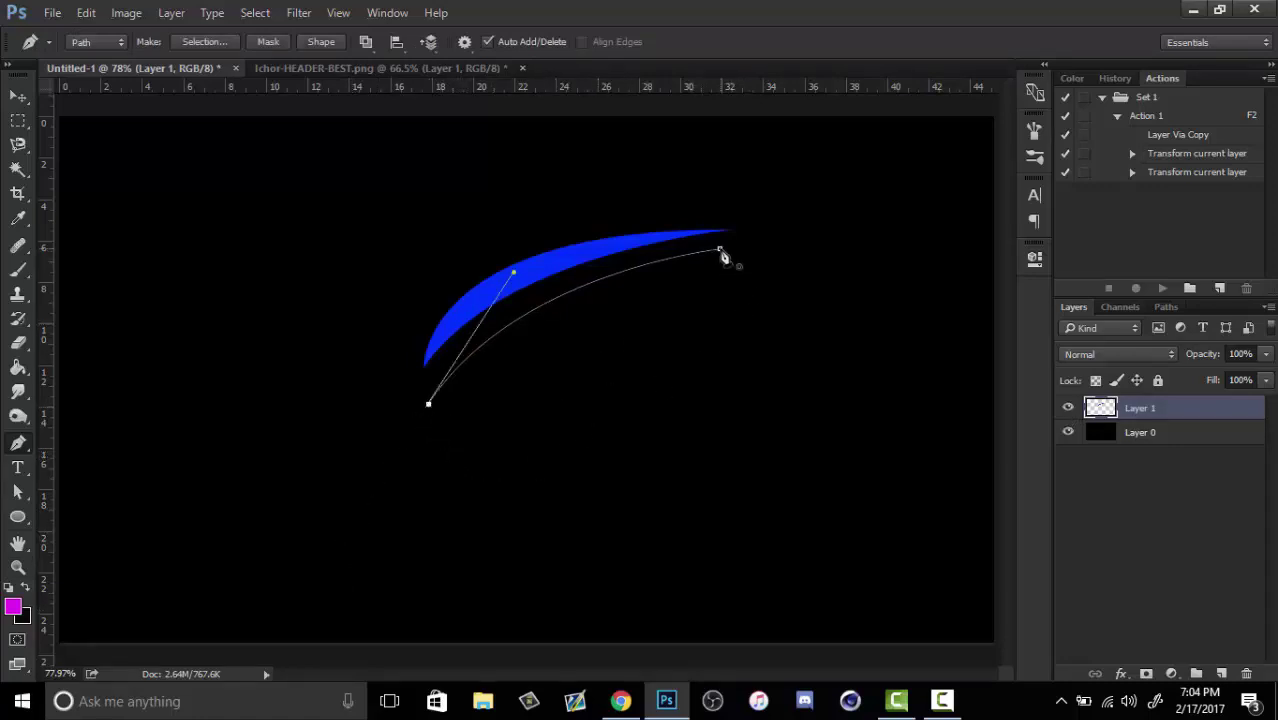
{"action": "left_click_drag", "start_coordinate": [720, 249], "coordinate": [928, 172]}
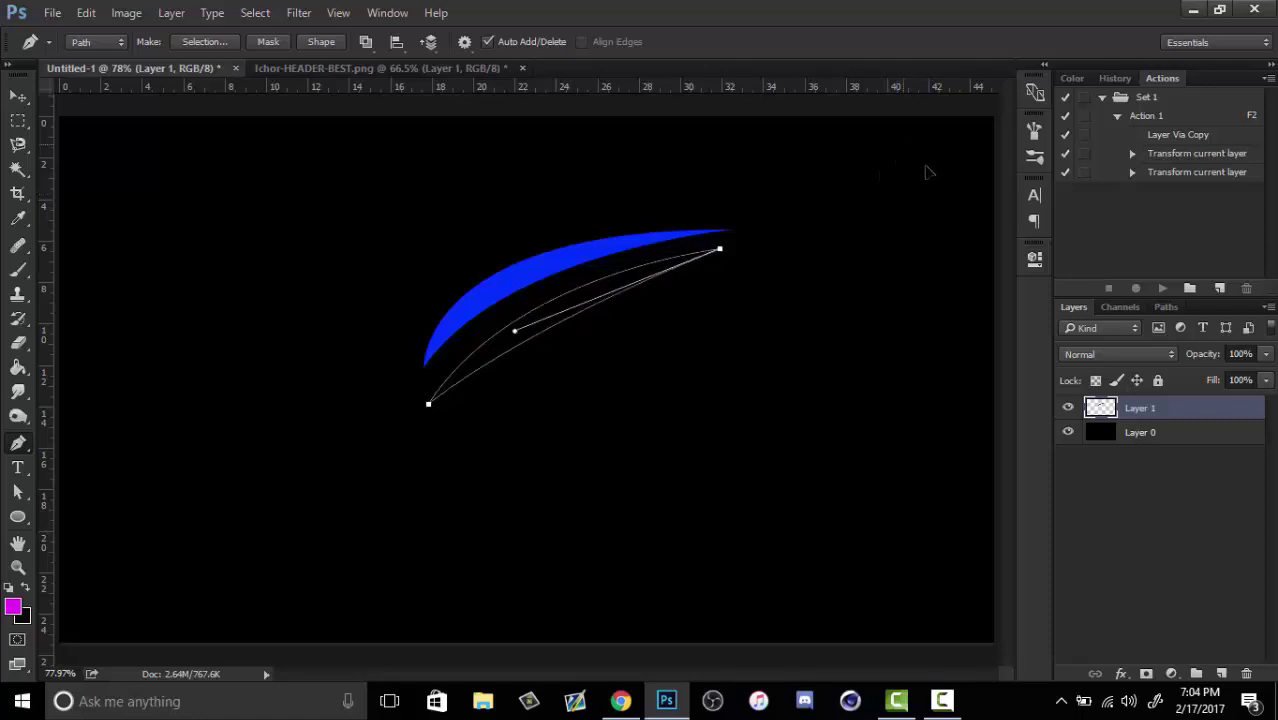
- Fill the second crescent path with the same blue, then delete the path
{"action": "right_click", "coordinate": [662, 348]}
{"action": "left_click", "coordinate": [760, 280]}
{"action": "right_click", "coordinate": [670, 325]}
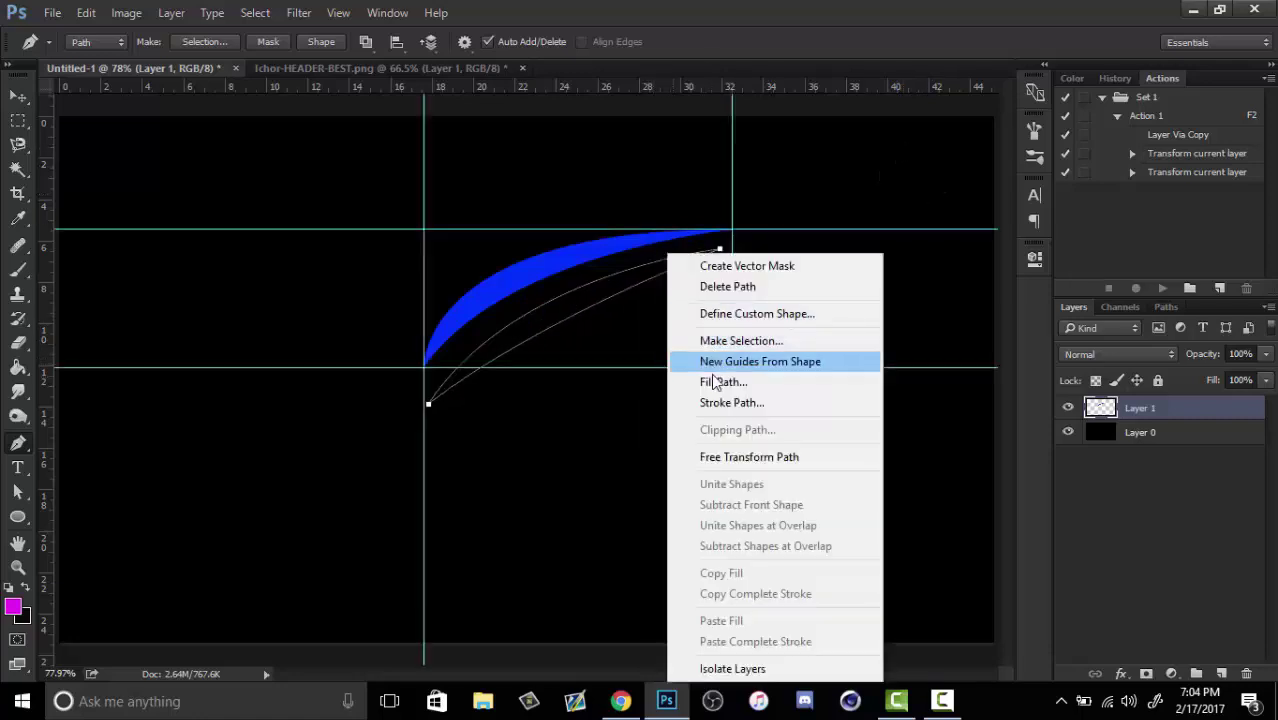
{"action": "left_click", "coordinate": [725, 381]}
{"action": "left_click", "coordinate": [770, 180]}
{"action": "right_click", "coordinate": [676, 305]}
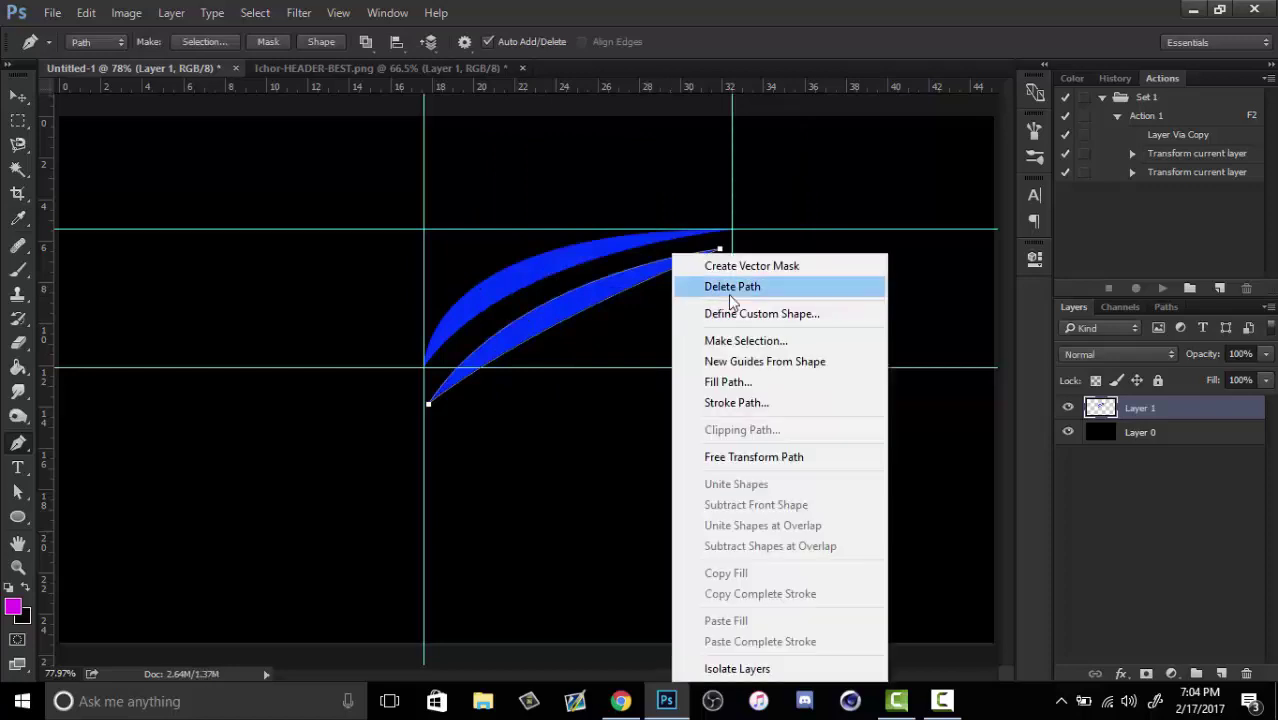
{"action": "left_click", "coordinate": [735, 287]}
- Hide the guides around the crescents and fit the whole canvas in view
{"action": "key", "text": "ctrl+semicolon"}
{"action": "key", "text": "z"}
{"action": "left_click_drag", "start_coordinate": [620, 344], "coordinate": [525, 385]}
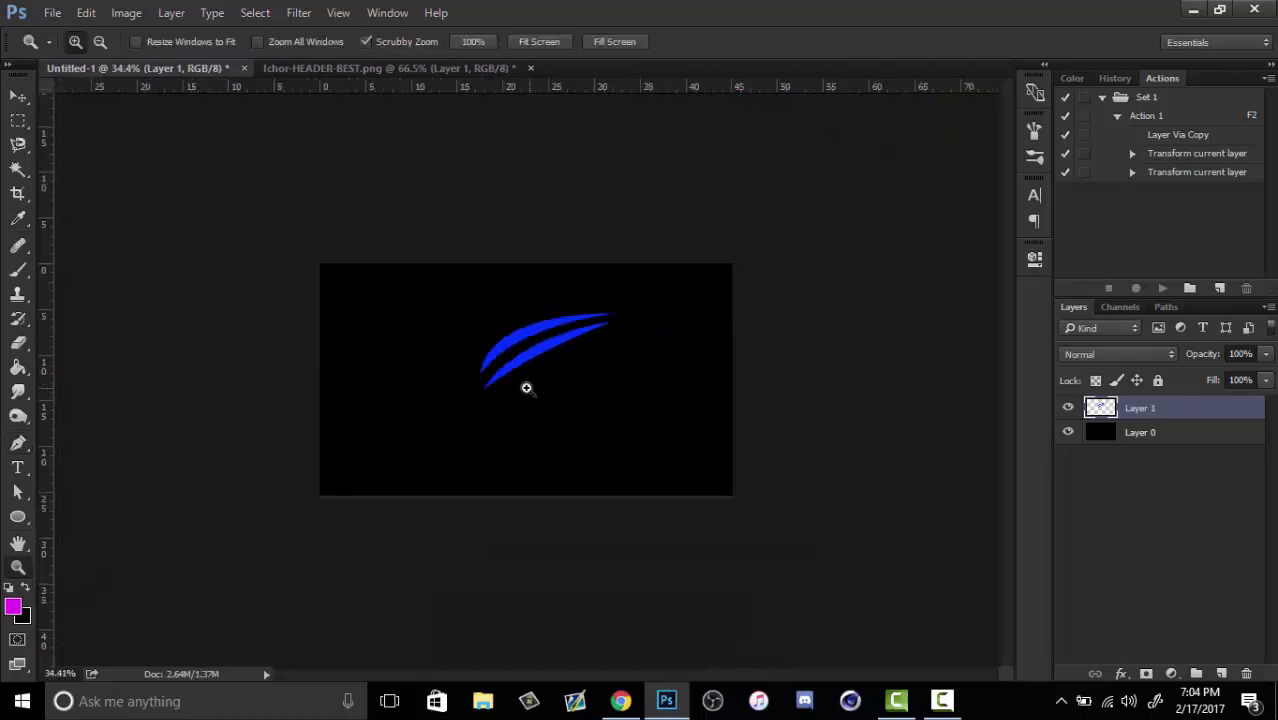
{"action": "right_click", "coordinate": [567, 341]}
{"action": "left_click", "coordinate": [585, 362]}
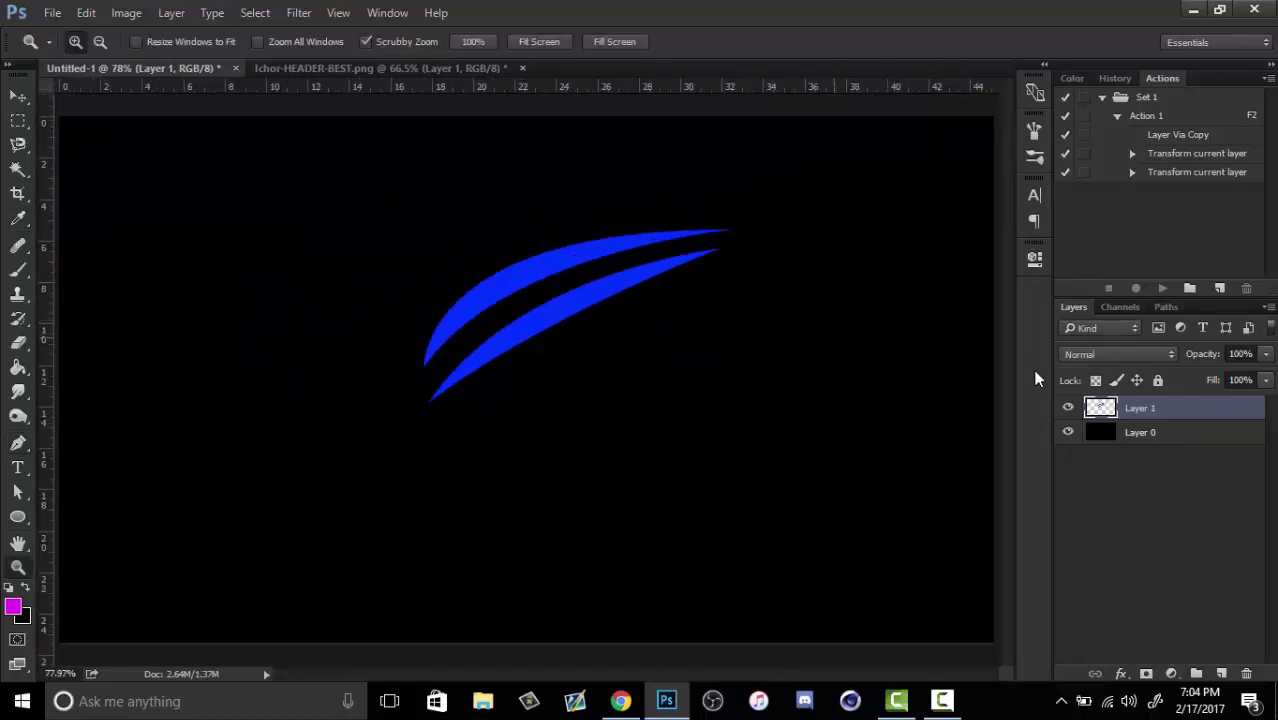
- Add a Gradient Overlay effect to the crescents layer and show its settings
{"action": "double_click", "coordinate": [1208, 413]}
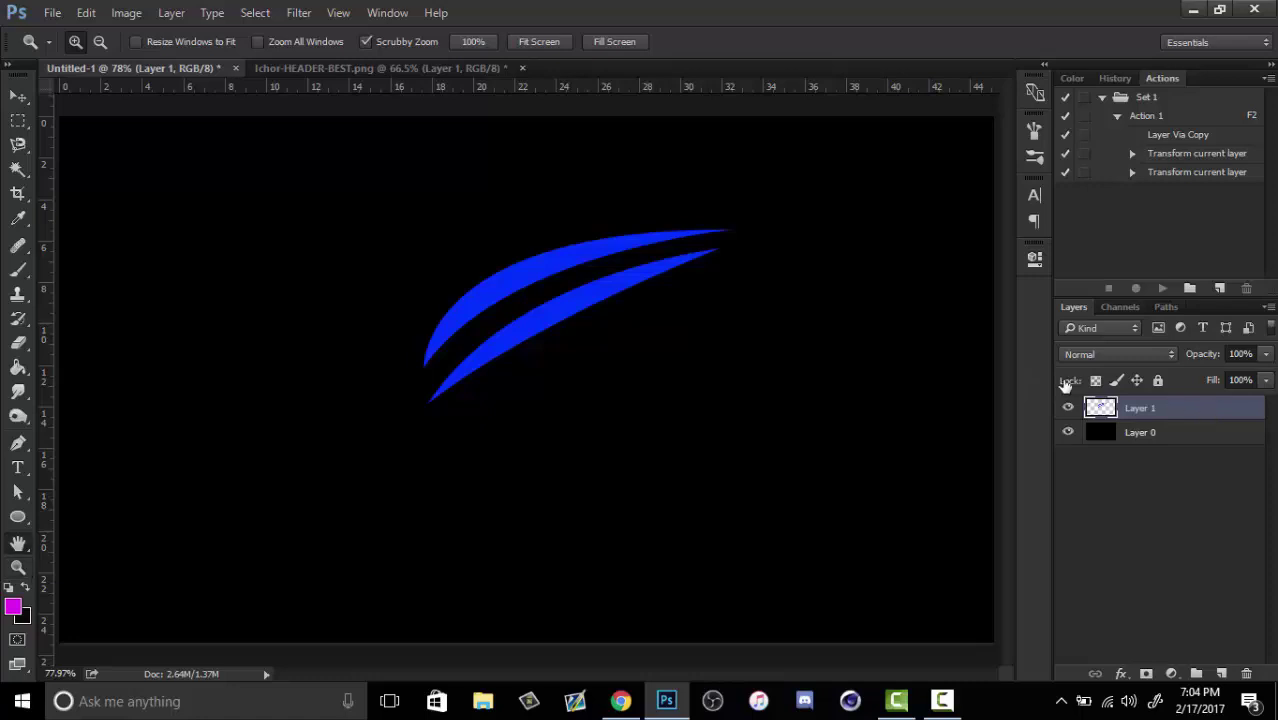
{"action": "left_click_drag", "start_coordinate": [651, 85], "coordinate": [1133, 97]}
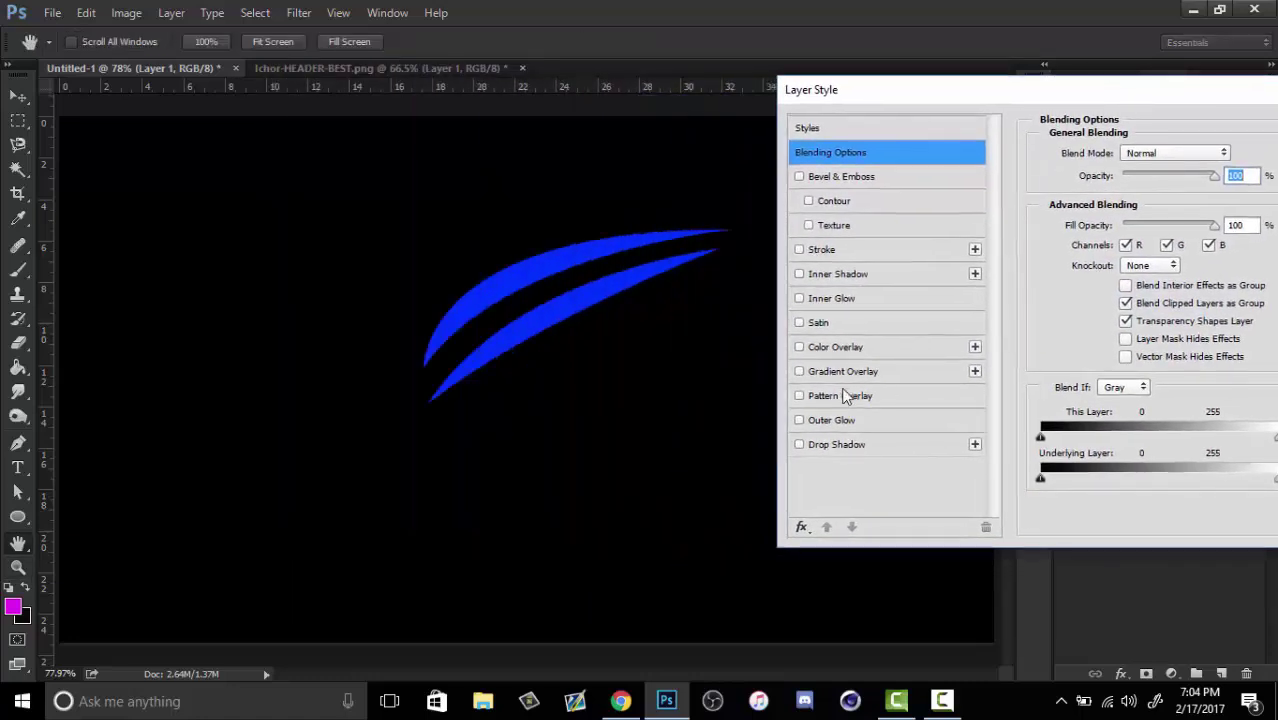
{"action": "left_click", "coordinate": [800, 371]}
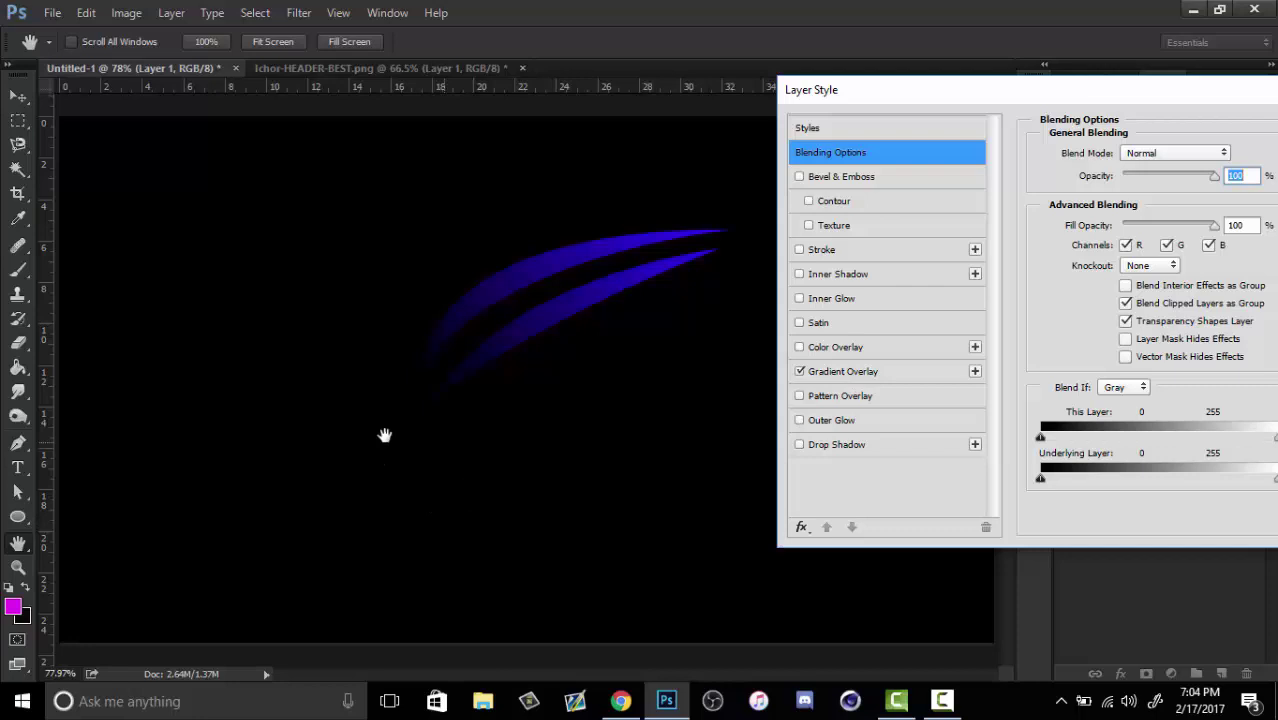
{"action": "left_click", "coordinate": [843, 373]}
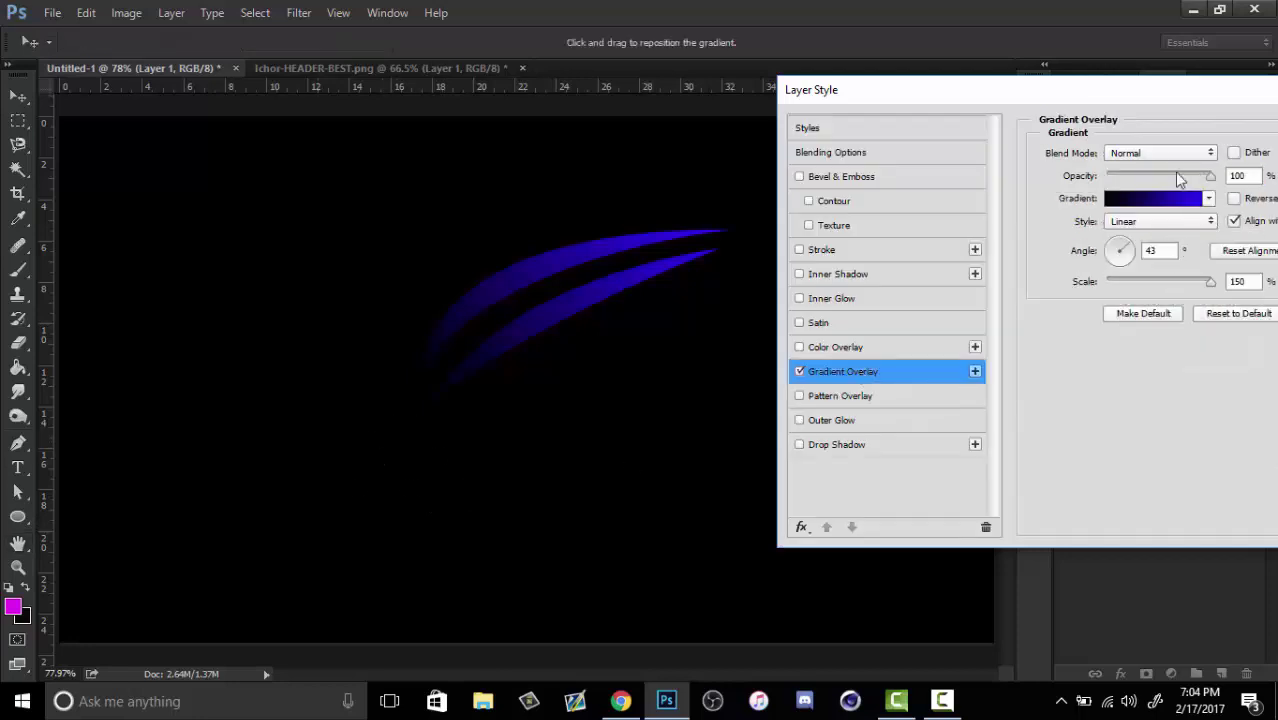
- Set the overlay gradient to run from black to bright blue and apply the layer style
{"action": "left_click", "coordinate": [1150, 200]}
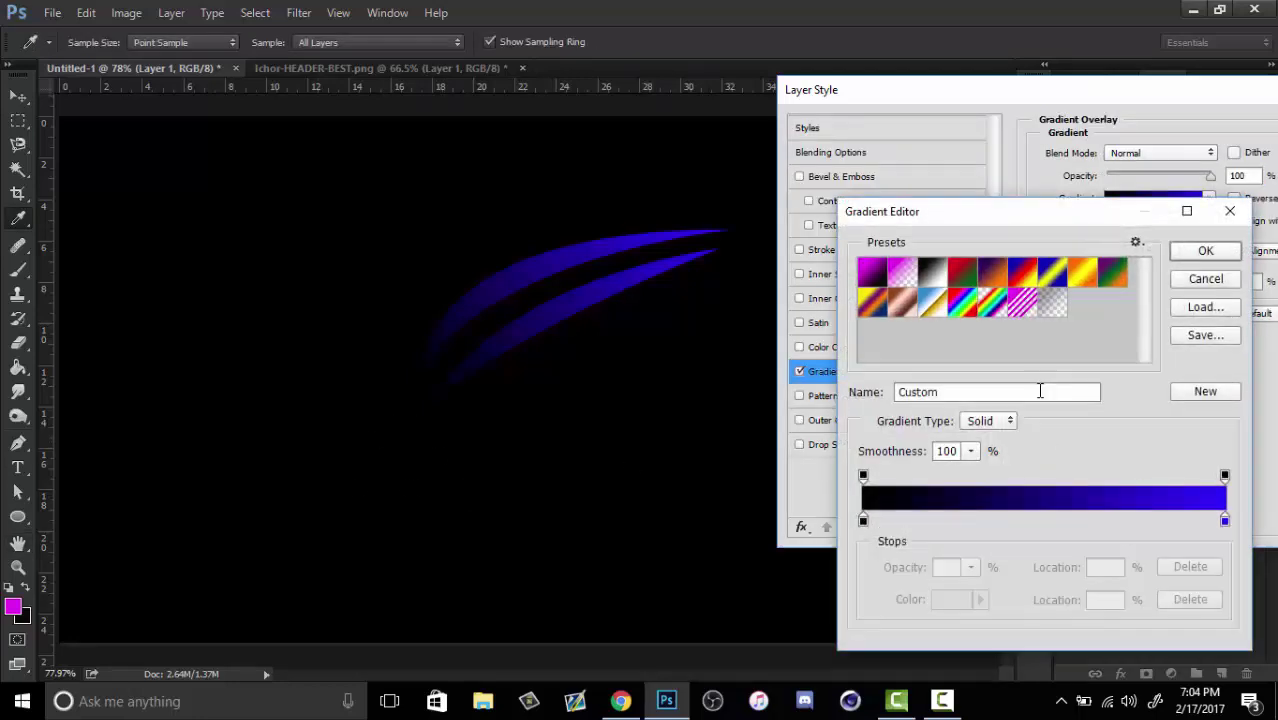
{"action": "left_click", "coordinate": [939, 286]}
{"action": "left_click", "coordinate": [1225, 520]}
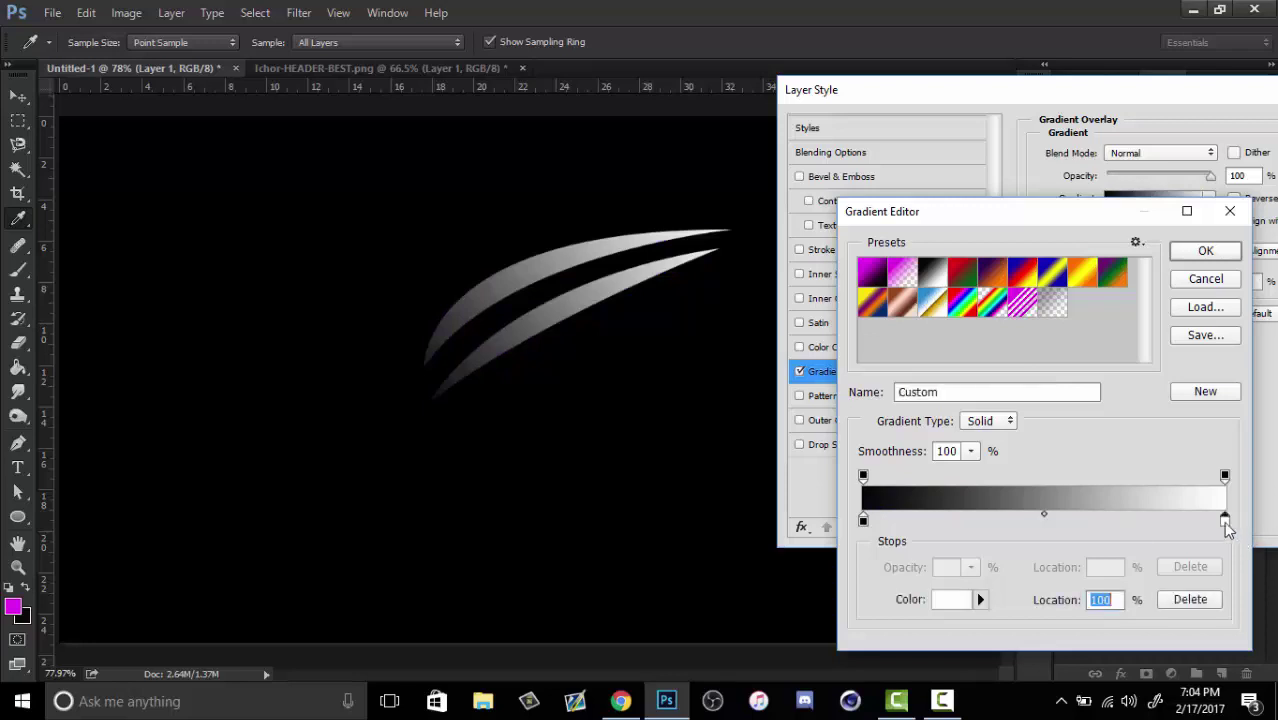
{"action": "double_click", "coordinate": [1225, 520]}
{"action": "left_click_drag", "start_coordinate": [1010, 289], "coordinate": [1008, 306]}
{"action": "left_click_drag", "start_coordinate": [985, 218], "coordinate": [1054, 232]}
{"action": "left_click", "coordinate": [1165, 204]}
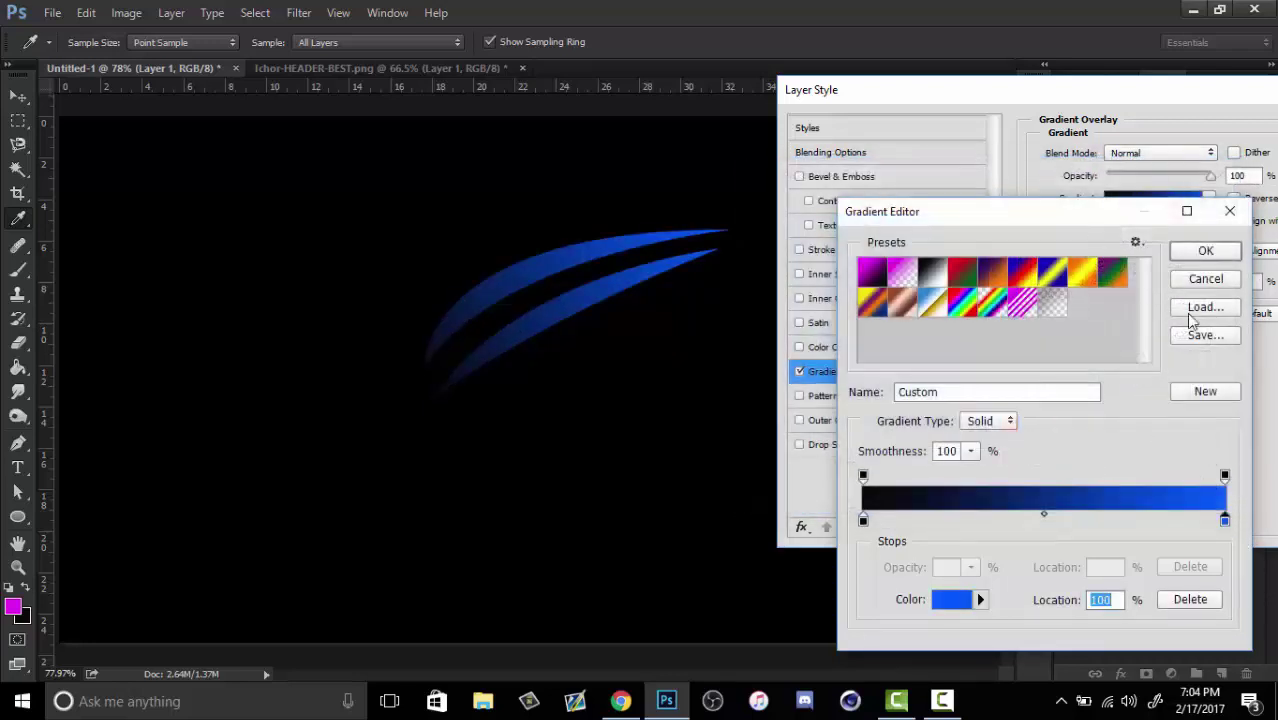
{"action": "left_click", "coordinate": [1208, 252]}
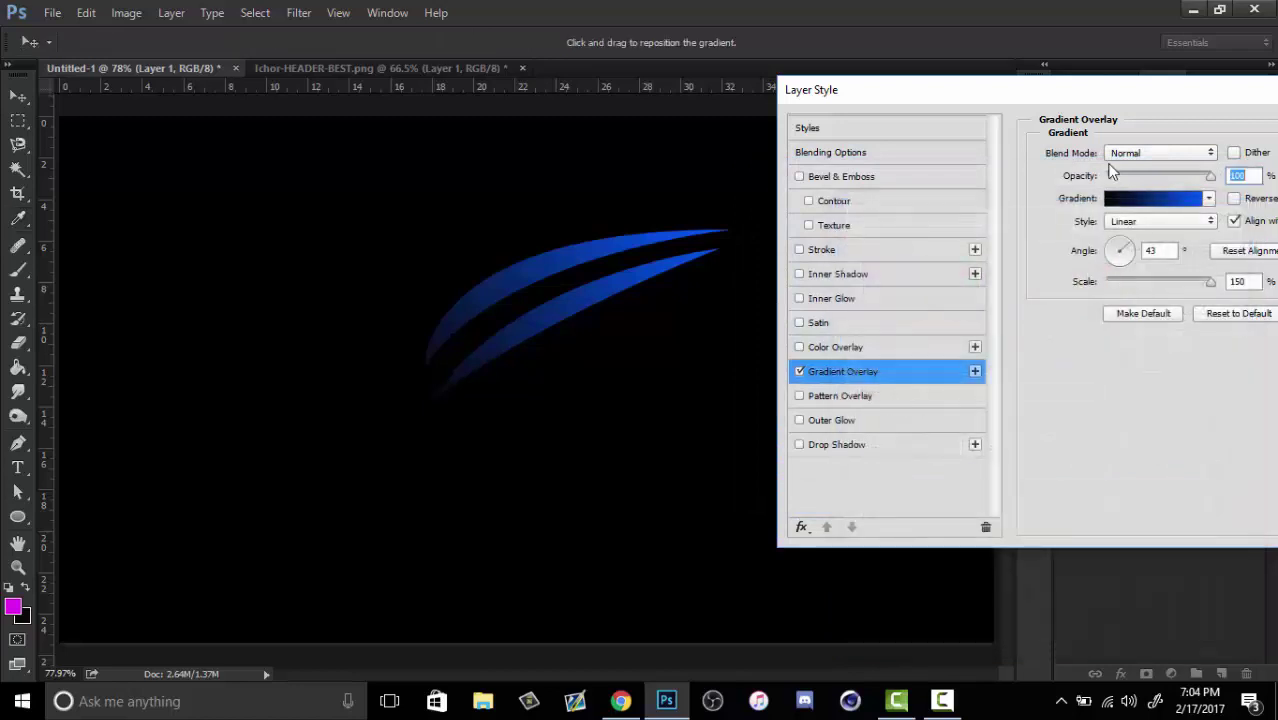
{"action": "left_click_drag", "start_coordinate": [900, 90], "coordinate": [637, 210]}
{"action": "left_click", "coordinate": [1175, 257]}
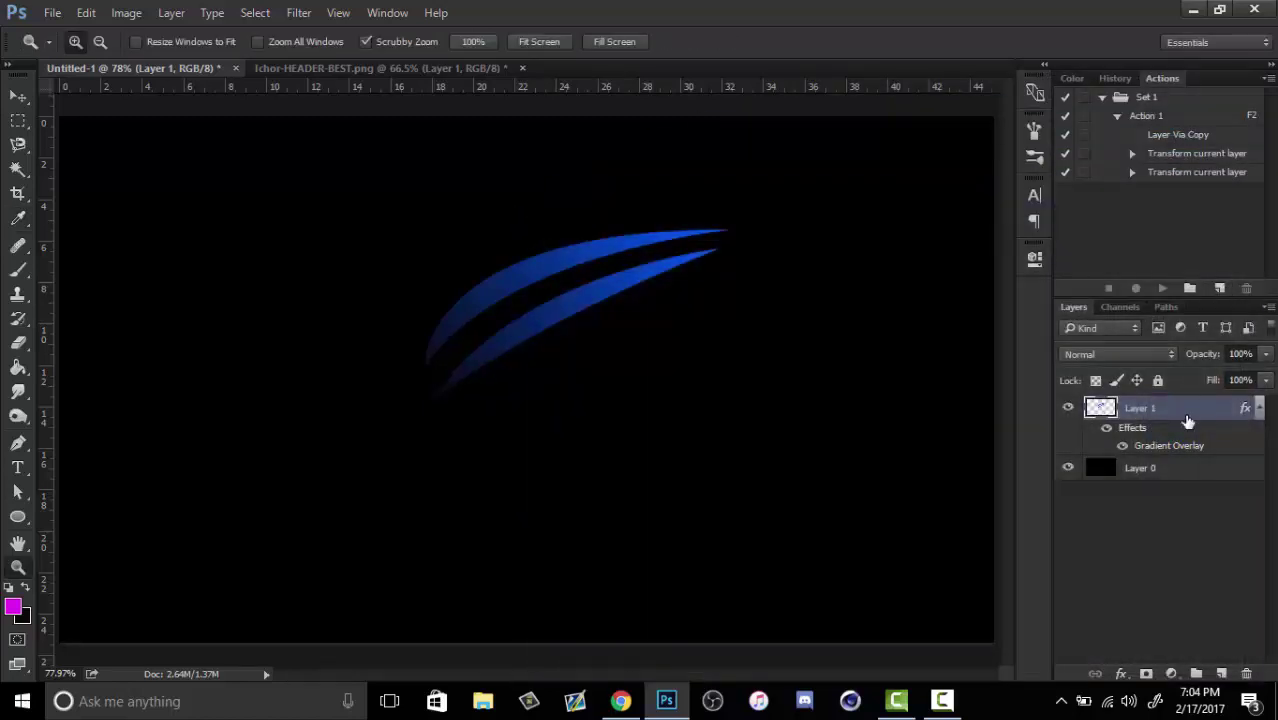
- Add a white Inner Shadow in Overlay mode to the crescents layer with its angle at 60°
{"action": "double_click", "coordinate": [1198, 413]}
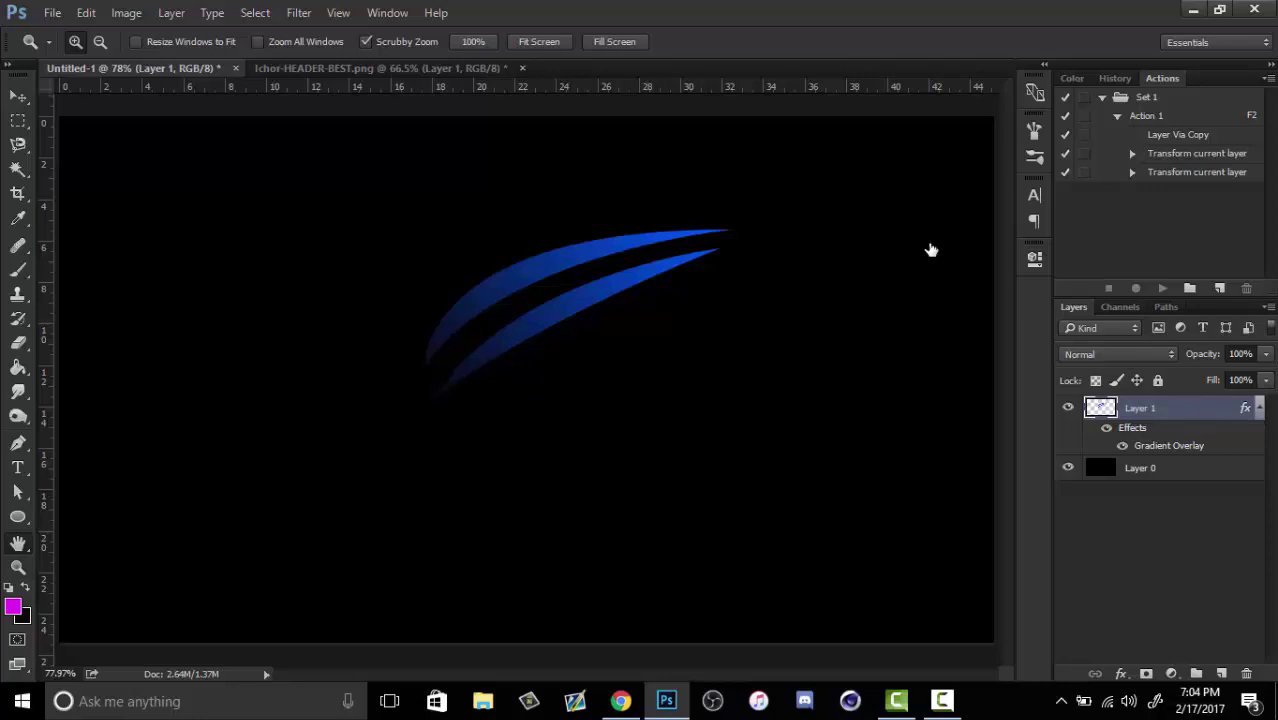
{"action": "left_click_drag", "start_coordinate": [762, 234], "coordinate": [993, 128]}
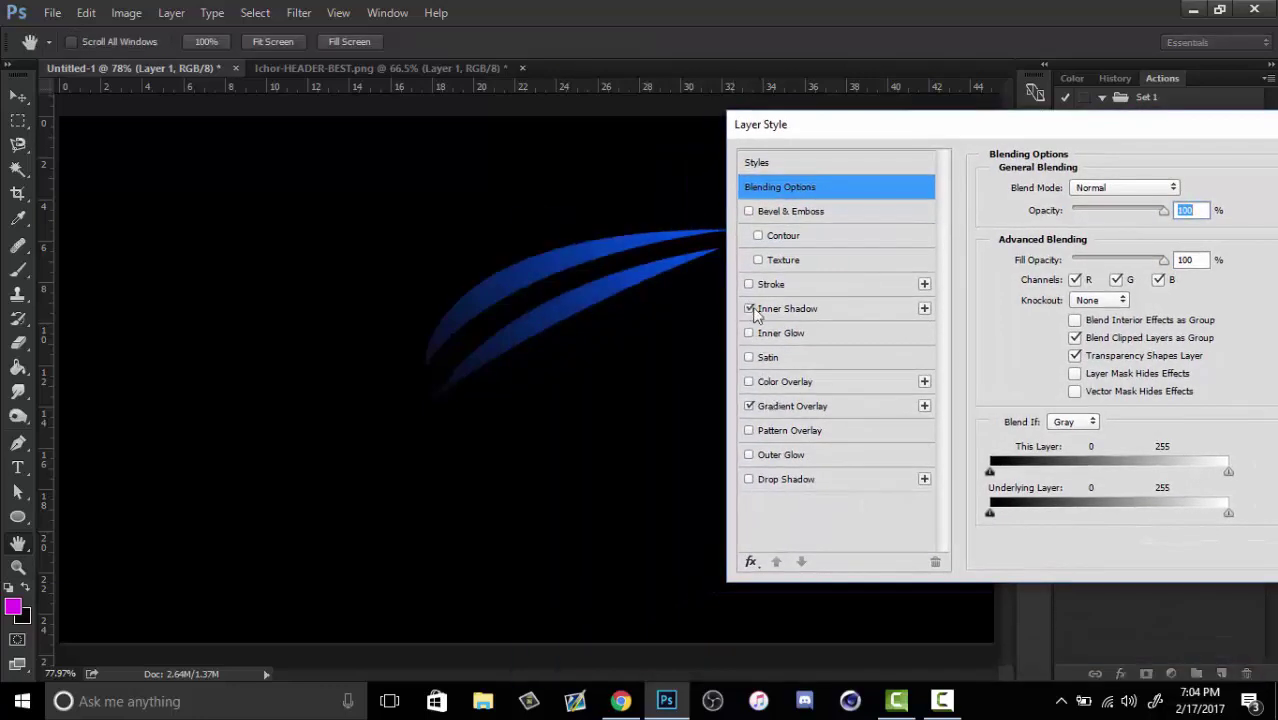
{"action": "left_click", "coordinate": [751, 310]}
{"action": "left_click", "coordinate": [1066, 235]}
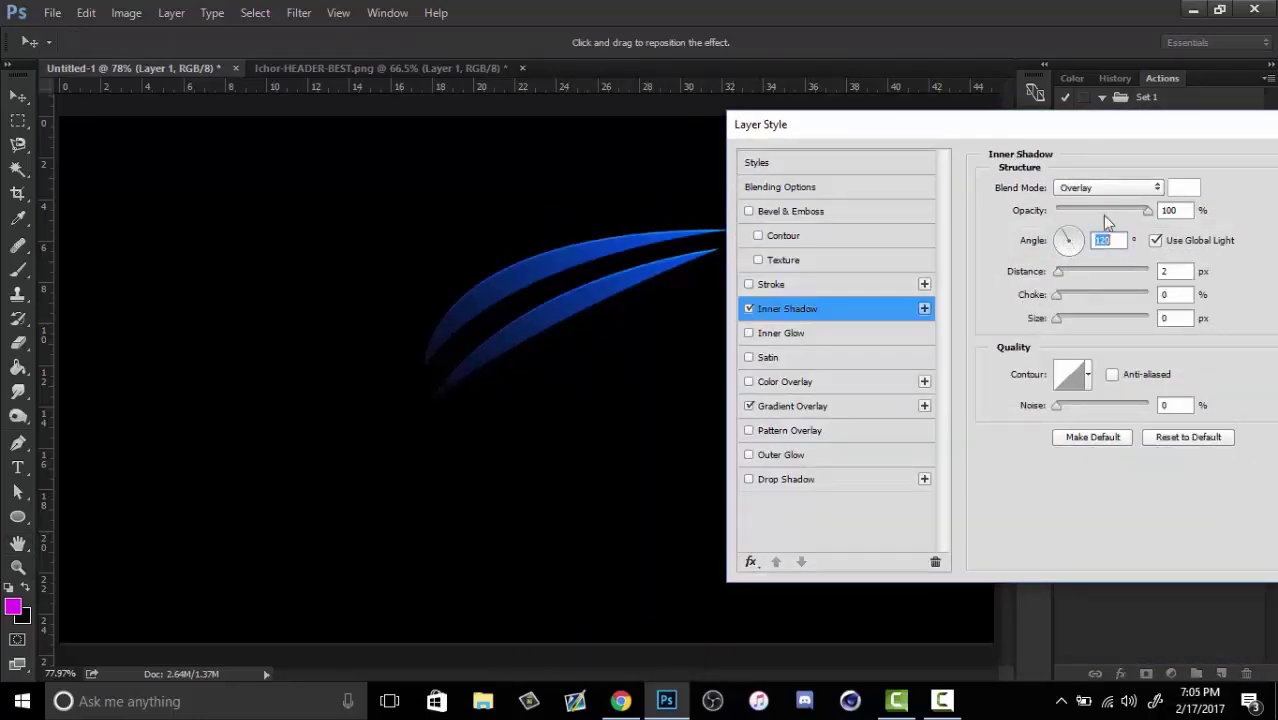
{"action": "left_click", "coordinate": [1133, 191]}
{"action": "left_click", "coordinate": [1134, 191]}
{"action": "left_click", "coordinate": [1189, 190]}
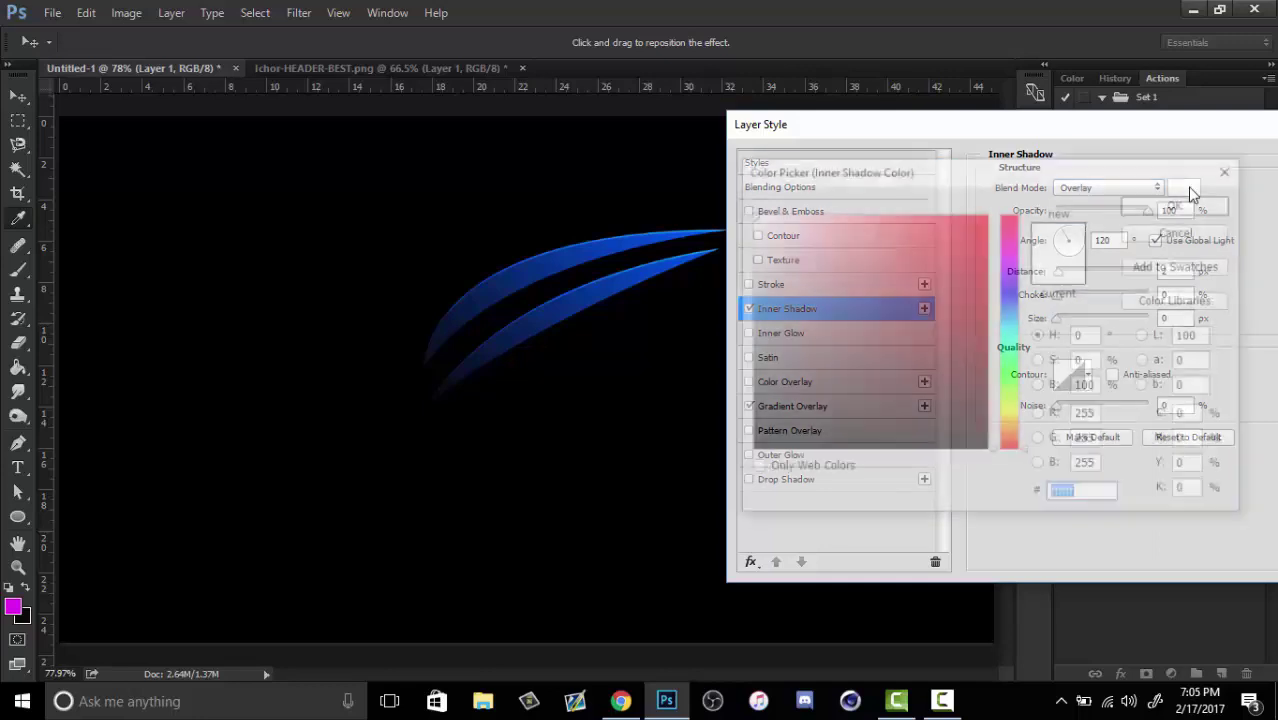
{"action": "left_click", "coordinate": [1192, 205]}
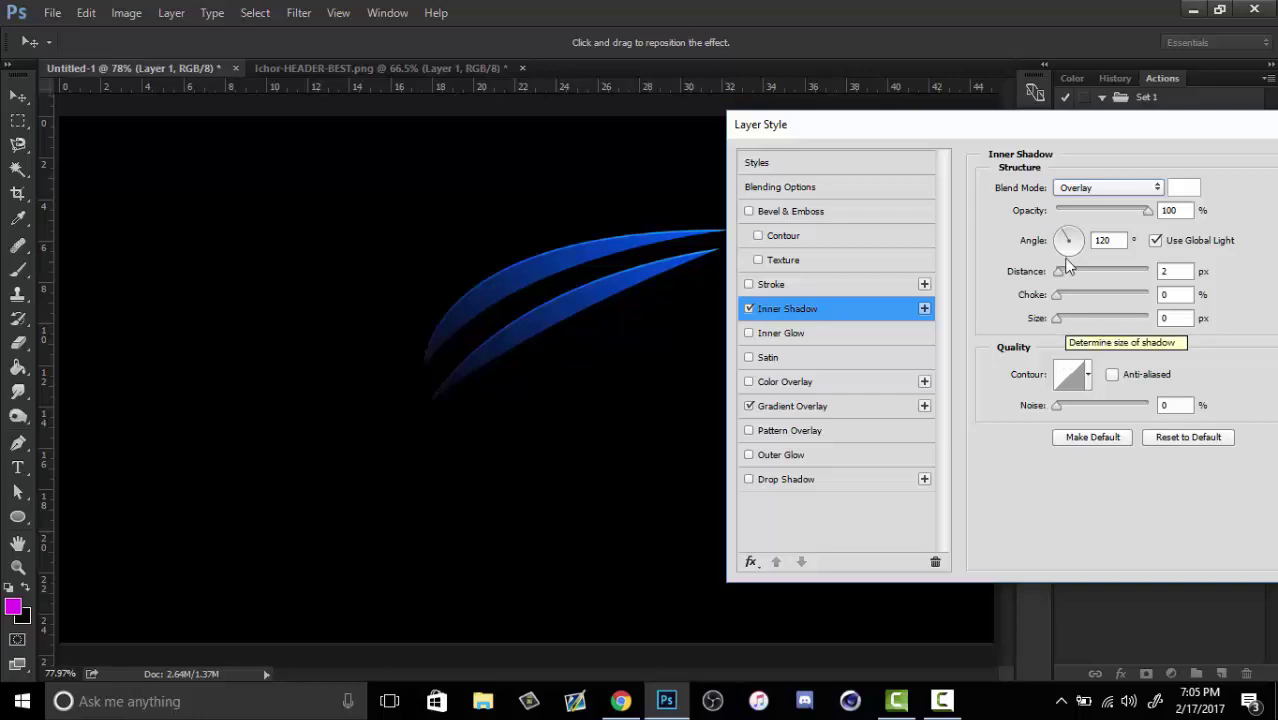
{"action": "left_click_drag", "start_coordinate": [1069, 247], "coordinate": [1086, 237]}
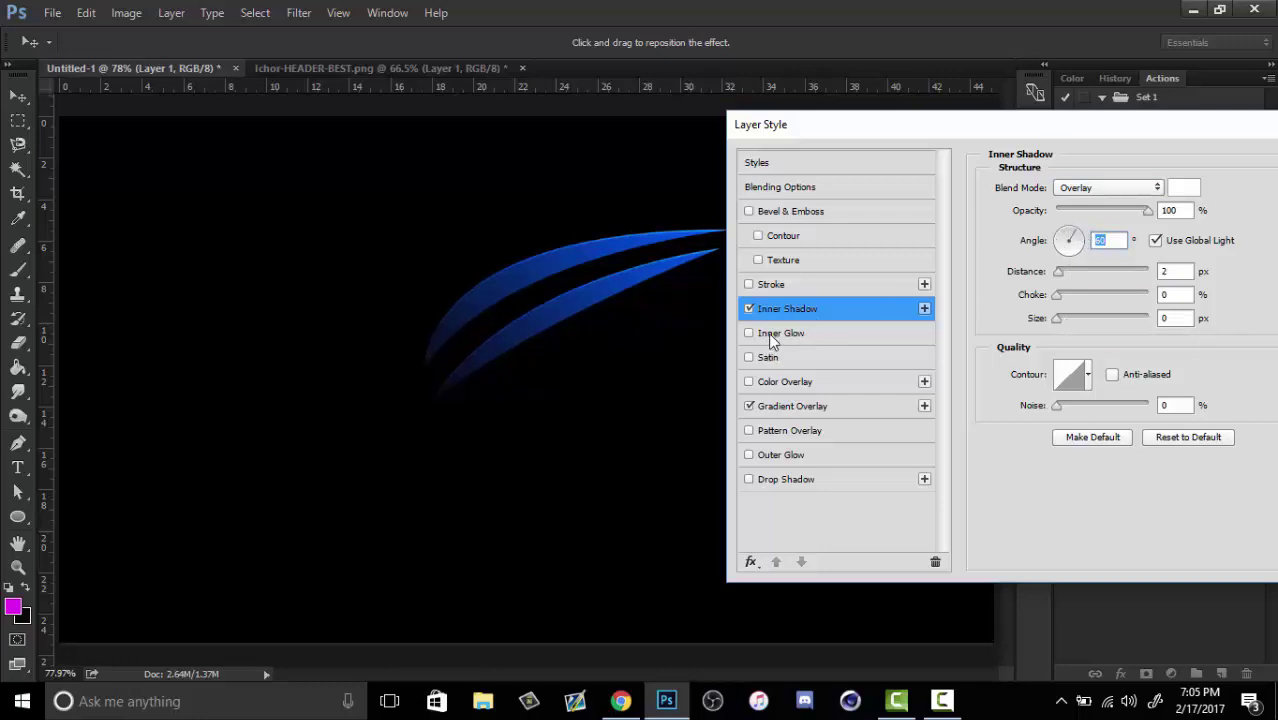
- Add a Satin effect to the crescents layer and set its size to 32 px
{"action": "left_click", "coordinate": [749, 358]}
{"action": "left_click", "coordinate": [770, 360]}
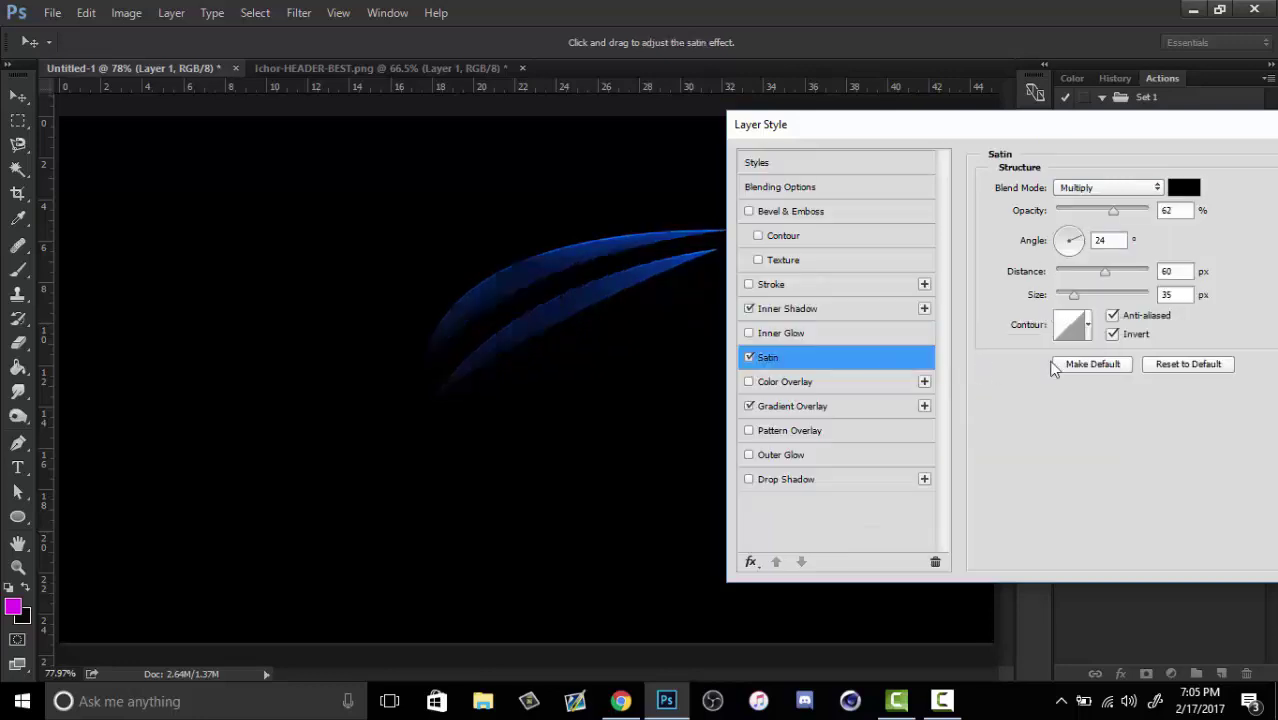
{"action": "left_click_drag", "start_coordinate": [1075, 300], "coordinate": [1074, 300]}
- Add a white Overlay Inner Glow with a size of 106 px and set the Satin opacity to 72%
{"action": "left_click", "coordinate": [781, 335]}
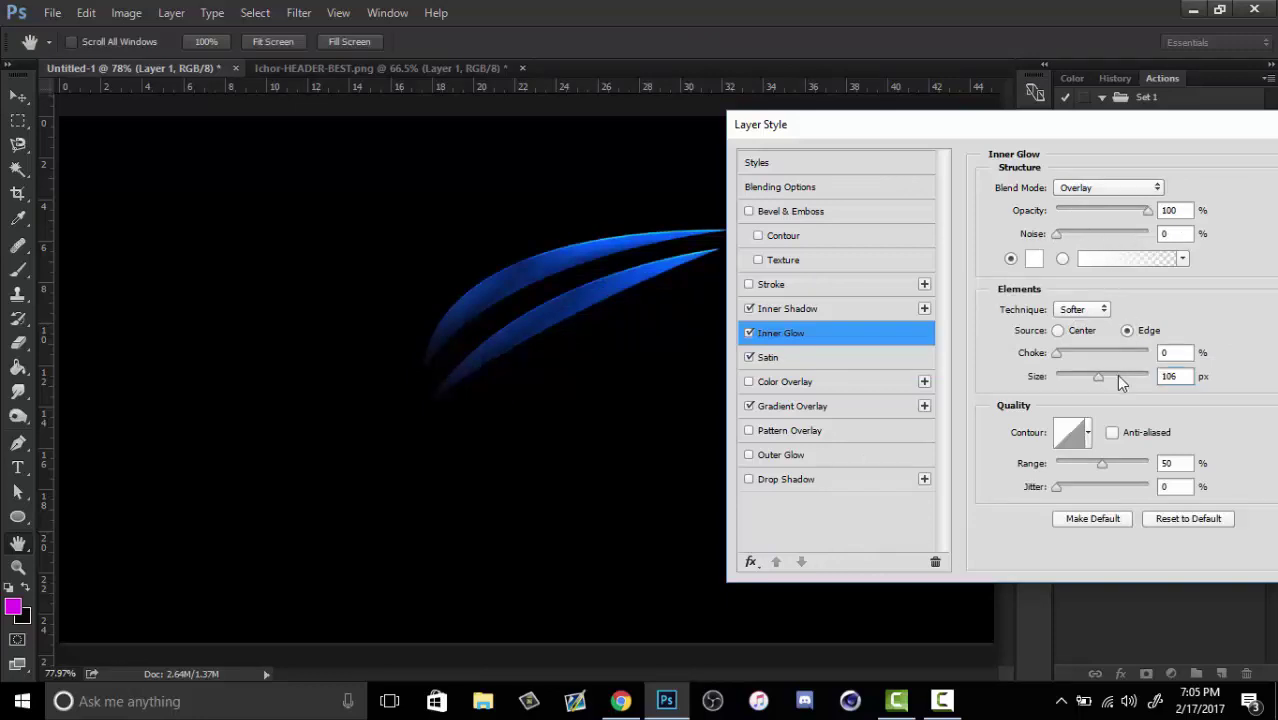
{"action": "left_click", "coordinate": [776, 357]}
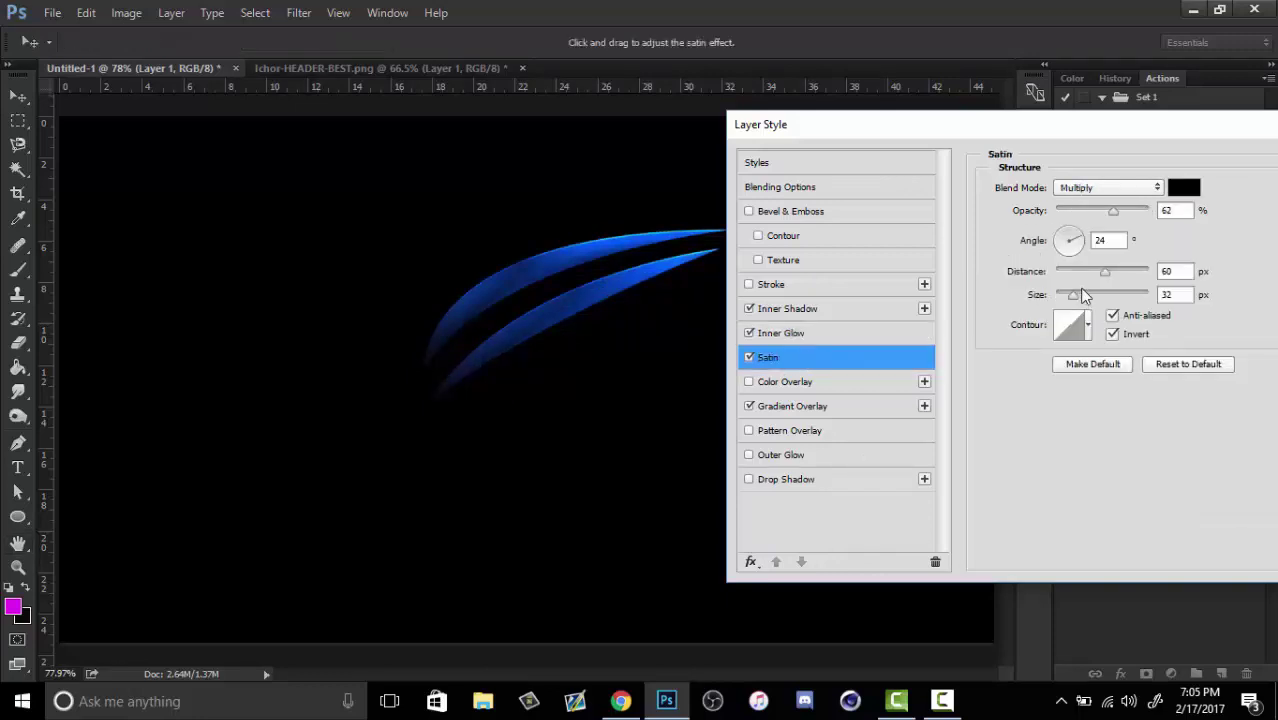
{"action": "left_click_drag", "start_coordinate": [1114, 210], "coordinate": [1126, 210]}
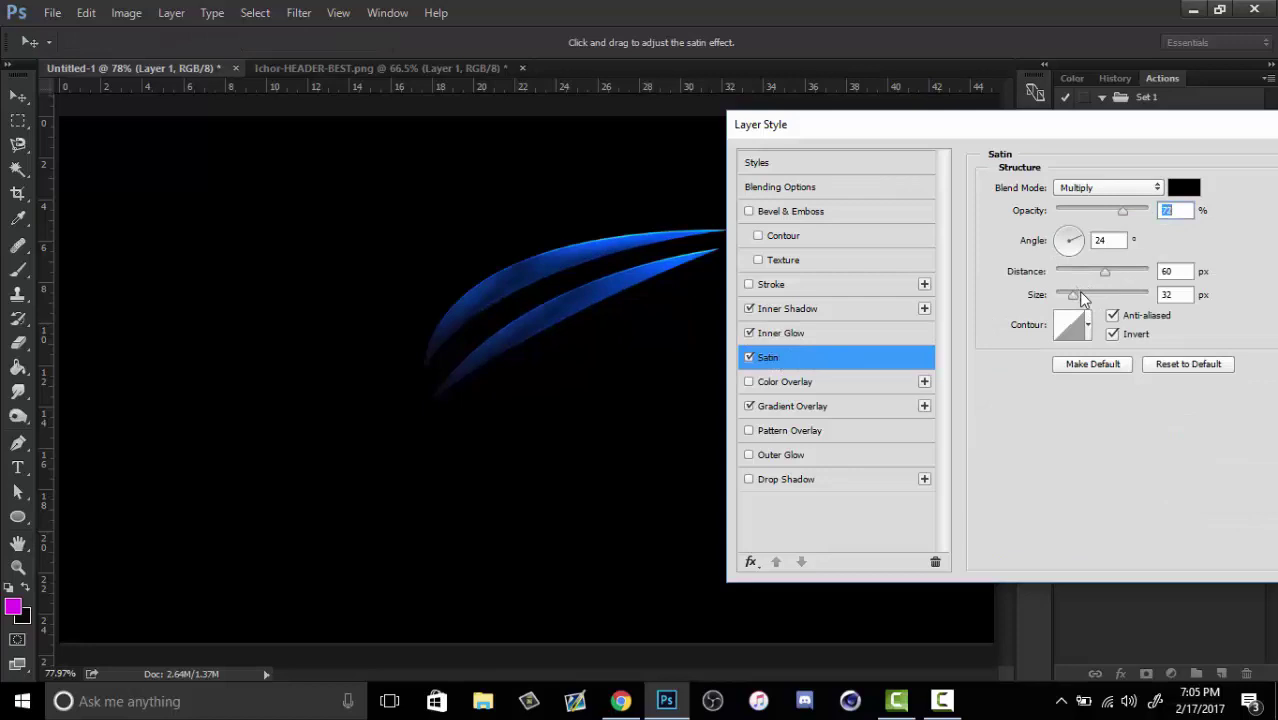
- Apply the layer style to the crescents and inspect them up close
{"action": "left_click", "coordinate": [1082, 294]}
{"action": "left_click_drag", "start_coordinate": [1066, 132], "coordinate": [951, 179]}
{"action": "left_click", "coordinate": [1253, 199]}
{"action": "left_click_drag", "start_coordinate": [590, 276], "coordinate": [652, 267]}
{"action": "right_click", "coordinate": [652, 267]}
{"action": "left_click", "coordinate": [690, 277]}
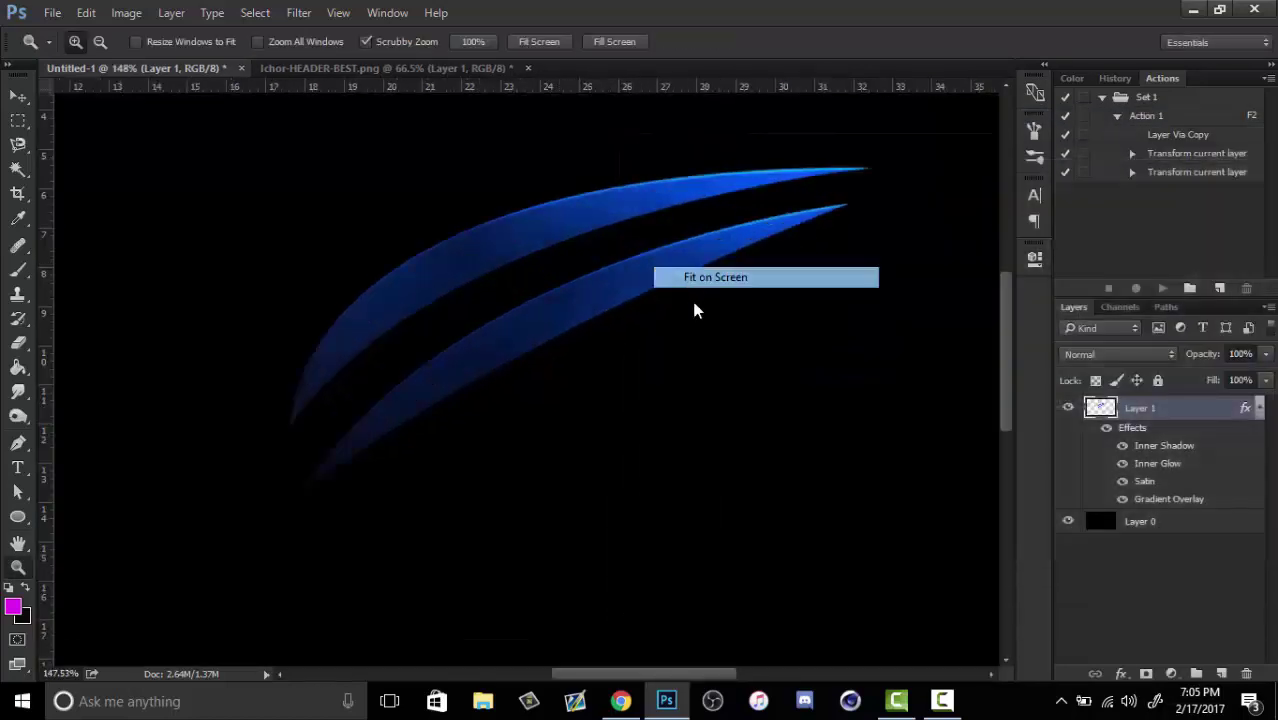
{"action": "left_click_drag", "start_coordinate": [697, 310], "coordinate": [619, 362]}
{"action": "right_click", "coordinate": [619, 362]}
{"action": "left_click", "coordinate": [650, 376]}
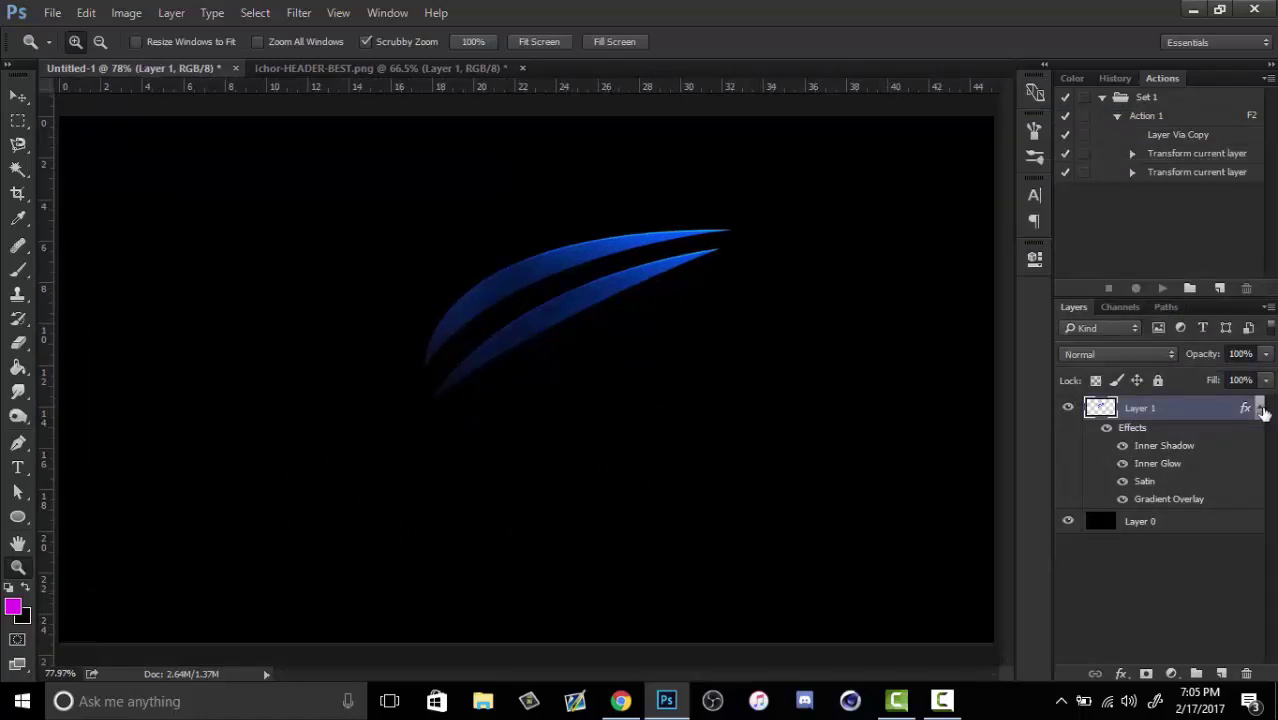
- Add a new layer and fill a rectangular selection around the crescents with black
{"action": "left_click", "coordinate": [1260, 410]}
{"action": "left_click", "coordinate": [1220, 673]}
{"action": "left_click", "coordinate": [18, 120]}
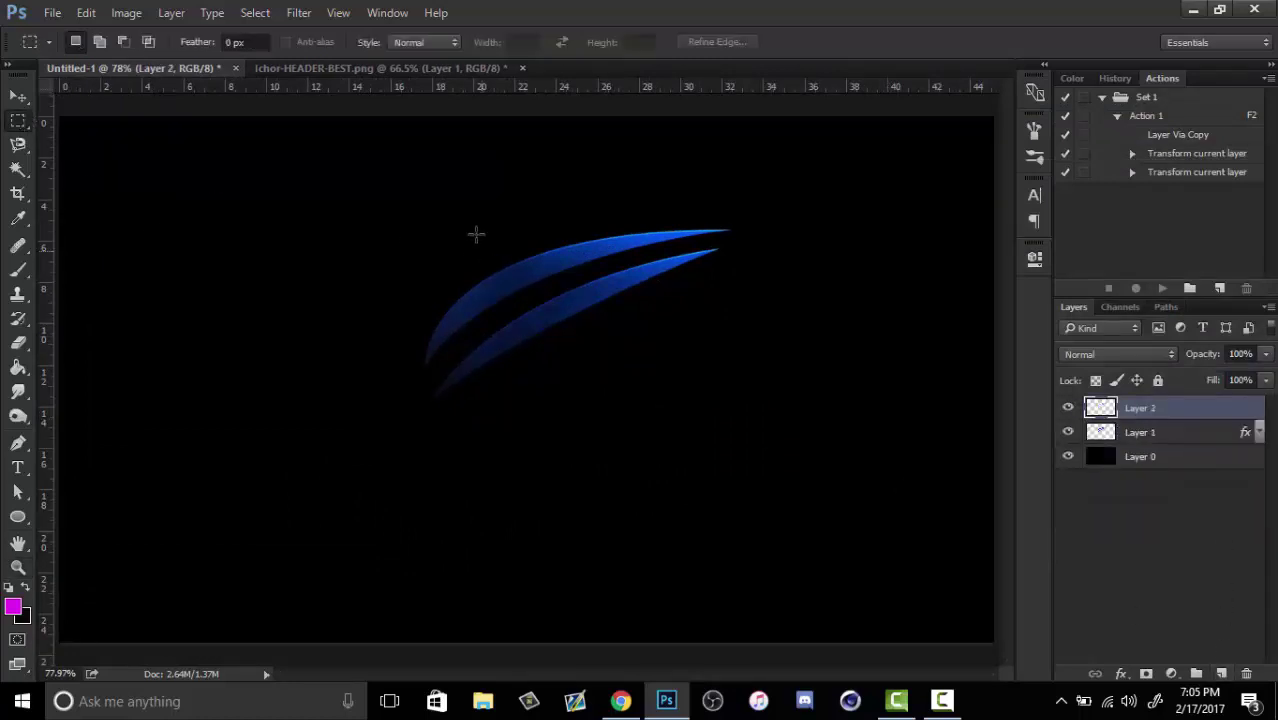
{"action": "mouse_move", "coordinate": [334, 166]}
{"action": "left_mouse_down"}
{"action": "mouse_move", "coordinate": [508, 234]}
{"action": "mouse_move", "coordinate": [793, 423]}
{"action": "mouse_move", "coordinate": [801, 447]}
{"action": "left_mouse_up"}
{"action": "right_click", "coordinate": [660, 374]}
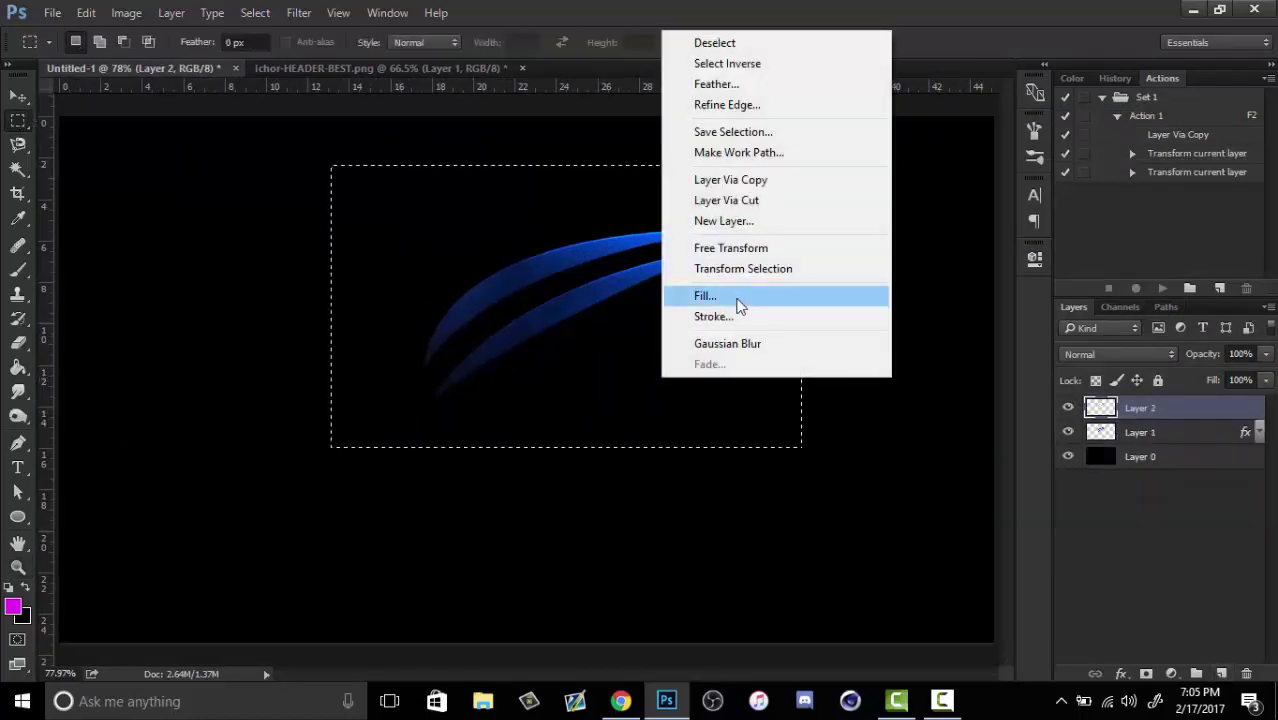
{"action": "left_click", "coordinate": [738, 298]}
{"action": "left_click", "coordinate": [660, 190]}
{"action": "left_click", "coordinate": [621, 315]}
{"action": "left_click", "coordinate": [785, 192]}
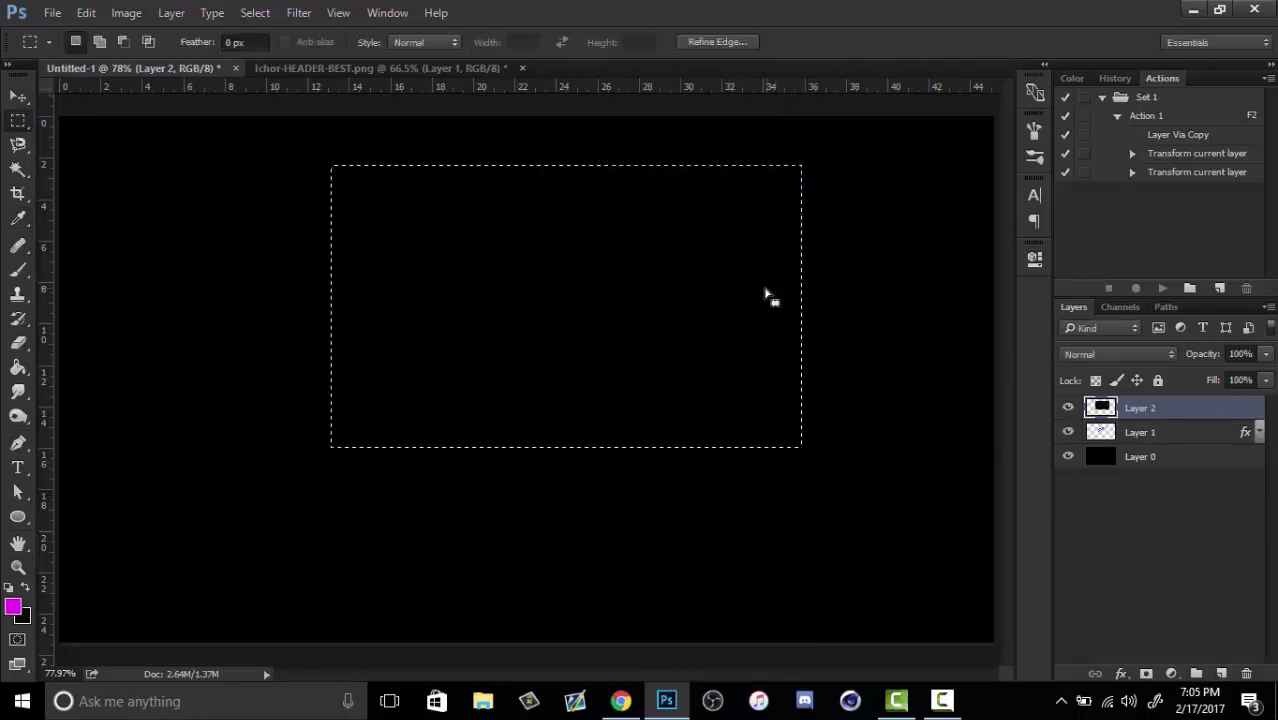
{"action": "key", "text": "ctrl+d"}
- Place the black rectangle layer beneath the crescents layer and group the two layers
{"action": "left_click_drag", "start_coordinate": [1153, 425], "coordinate": [1141, 442]}
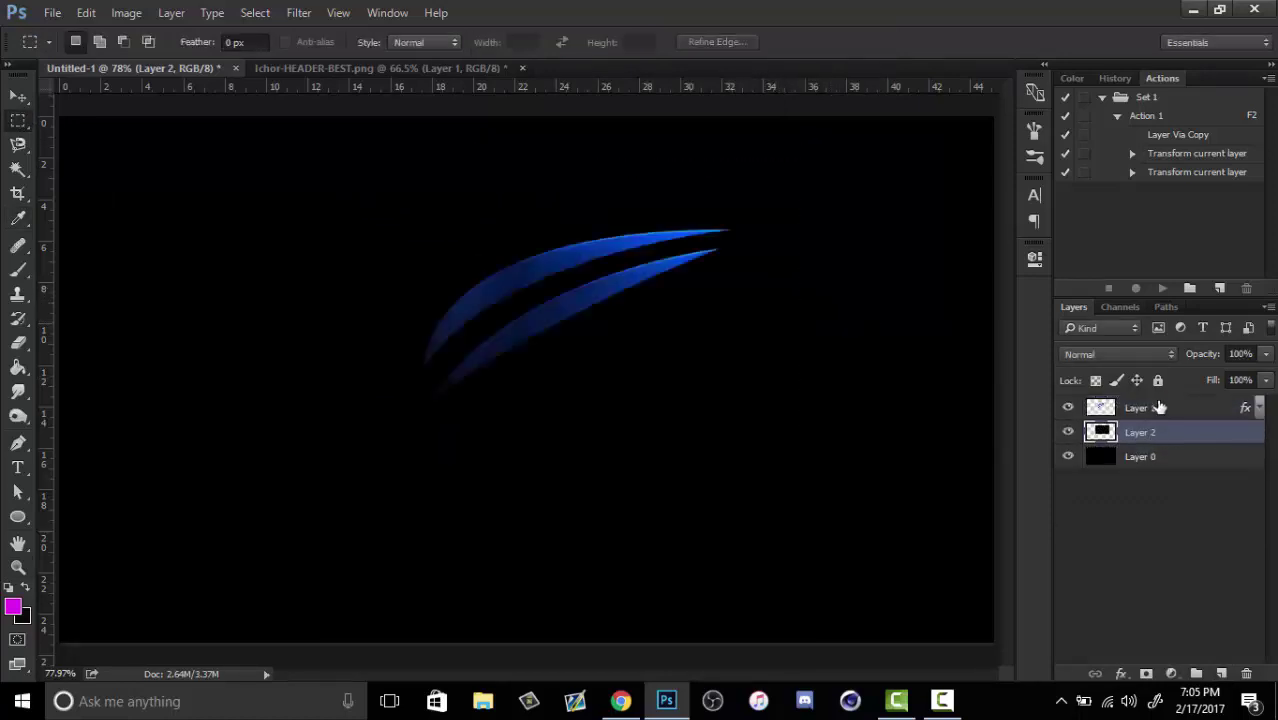
{"action": "left_click", "coordinate": [1158, 408], "text": "shift"}
{"action": "key", "text": "ctrl+g"}
- Merge a duplicate of the group into one layer, hide the original group and set the copy's blend mode to Linear Dodge (Add)
{"action": "key", "text": "ctrl+j"}
{"action": "key", "text": "ctrl+r"}
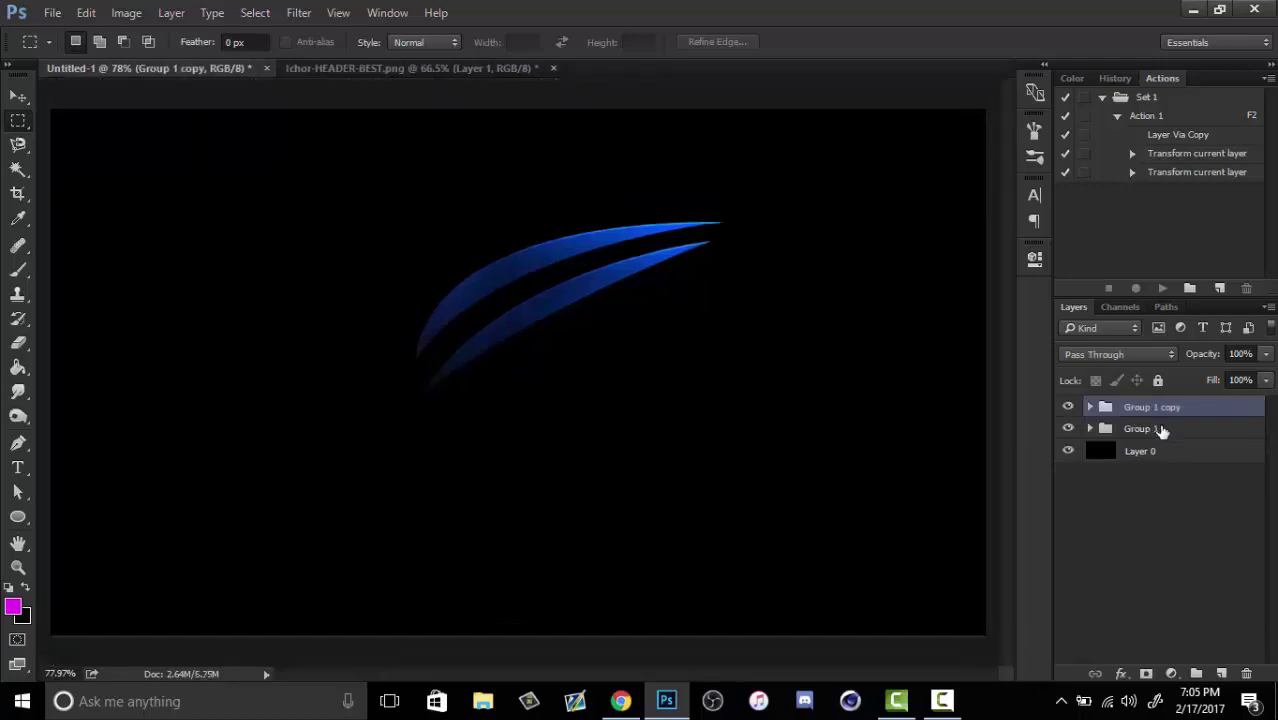
{"action": "key", "text": "ctrl+r"}
{"action": "key", "text": "ctrl+e"}
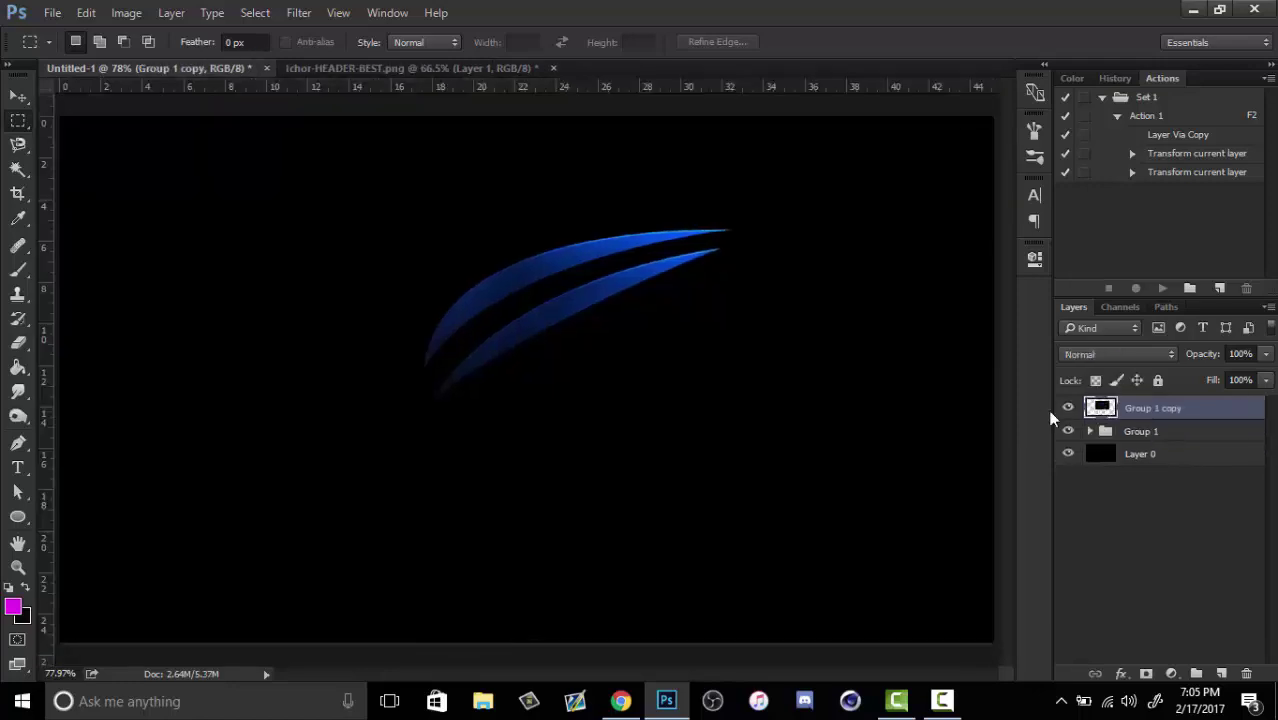
{"action": "left_click", "coordinate": [1130, 355]}
{"action": "left_click", "coordinate": [1098, 148]}
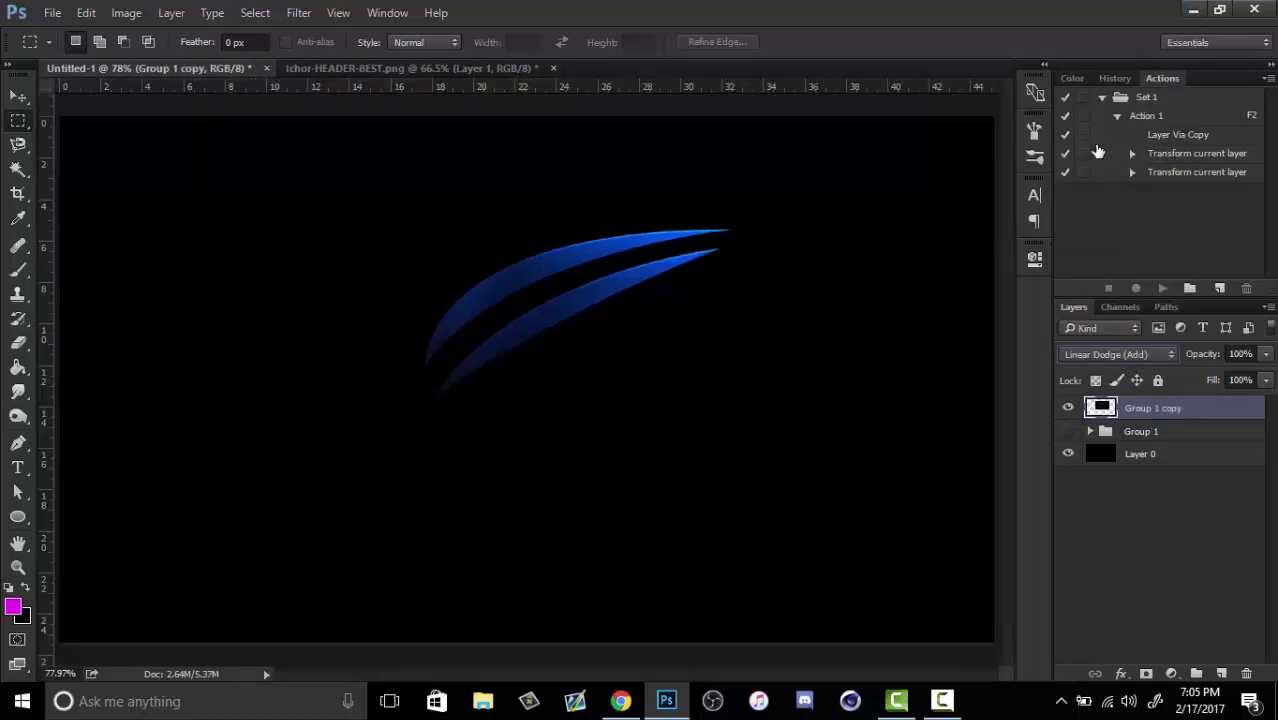
- Copy the merged crescents layer into Ichor-HEADER-BEST.png and enlarge it over the banner's lower-right corner
{"action": "key", "text": "v"}
{"action": "left_click_drag", "start_coordinate": [614, 263], "coordinate": [853, 473]}
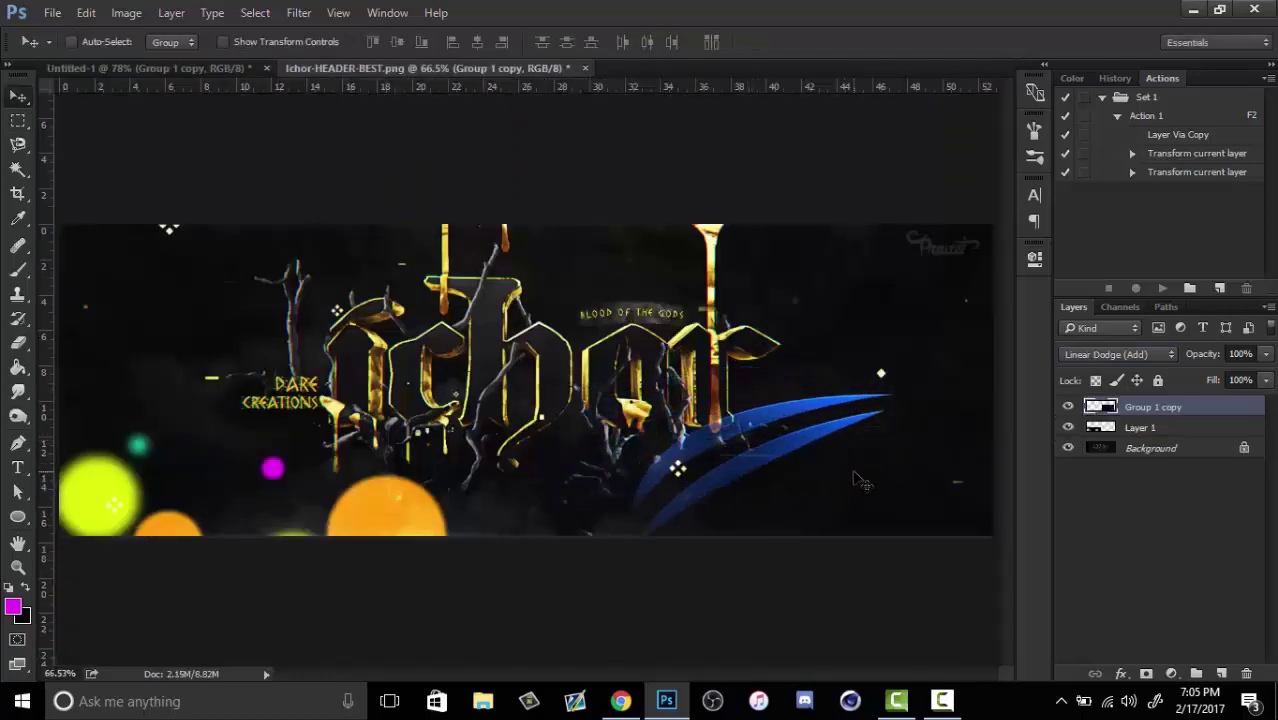
{"action": "key", "text": "ctrl+t"}
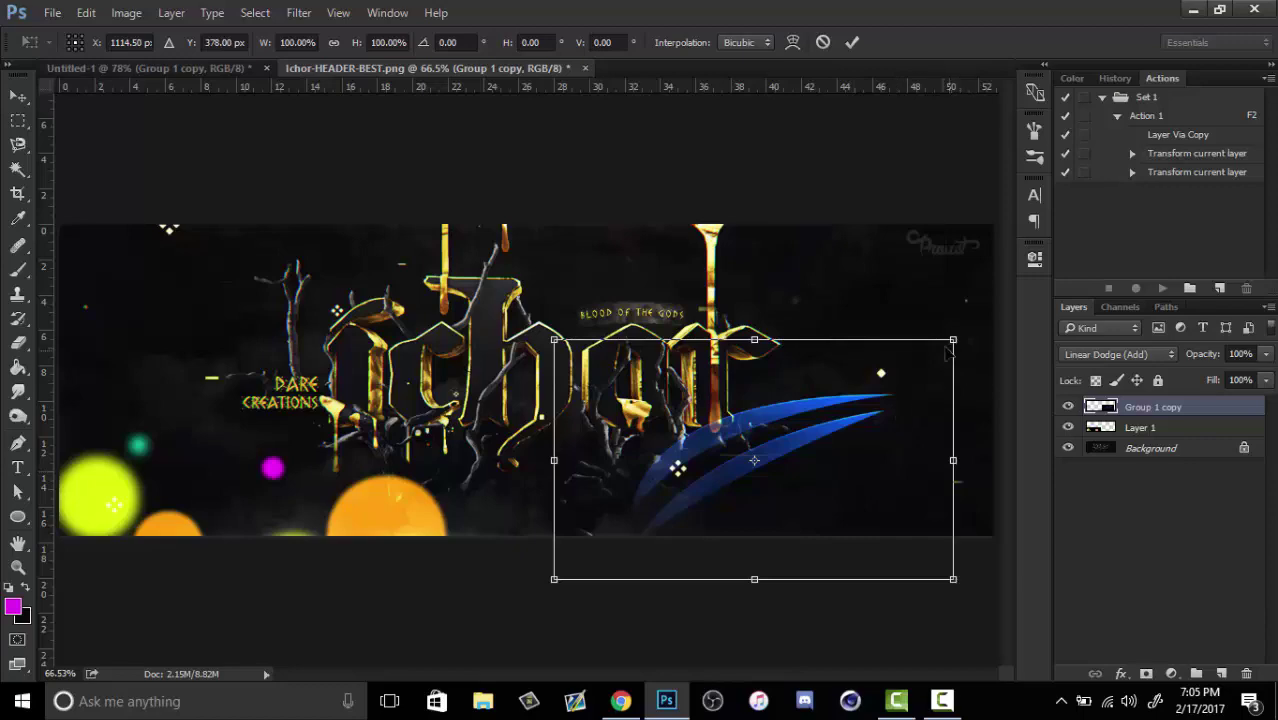
{"action": "left_click_drag", "start_coordinate": [950, 344], "coordinate": [1188, 200]}
{"action": "left_click_drag", "start_coordinate": [888, 389], "coordinate": [888, 463]}
{"action": "key", "text": "Return"}
- Inspect the enlarged crescents and move them to the banner's upper-left corner
{"action": "key", "text": "z"}
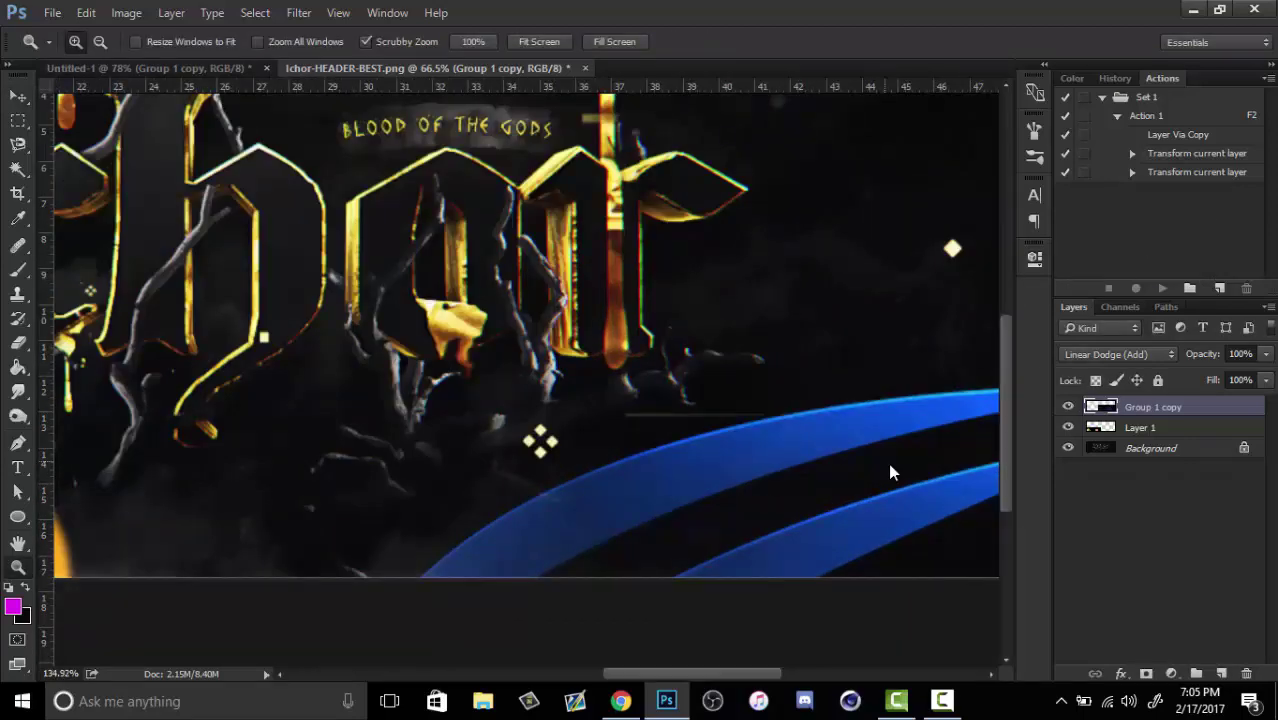
{"action": "right_click", "coordinate": [888, 463]}
{"action": "left_click", "coordinate": [892, 477]}
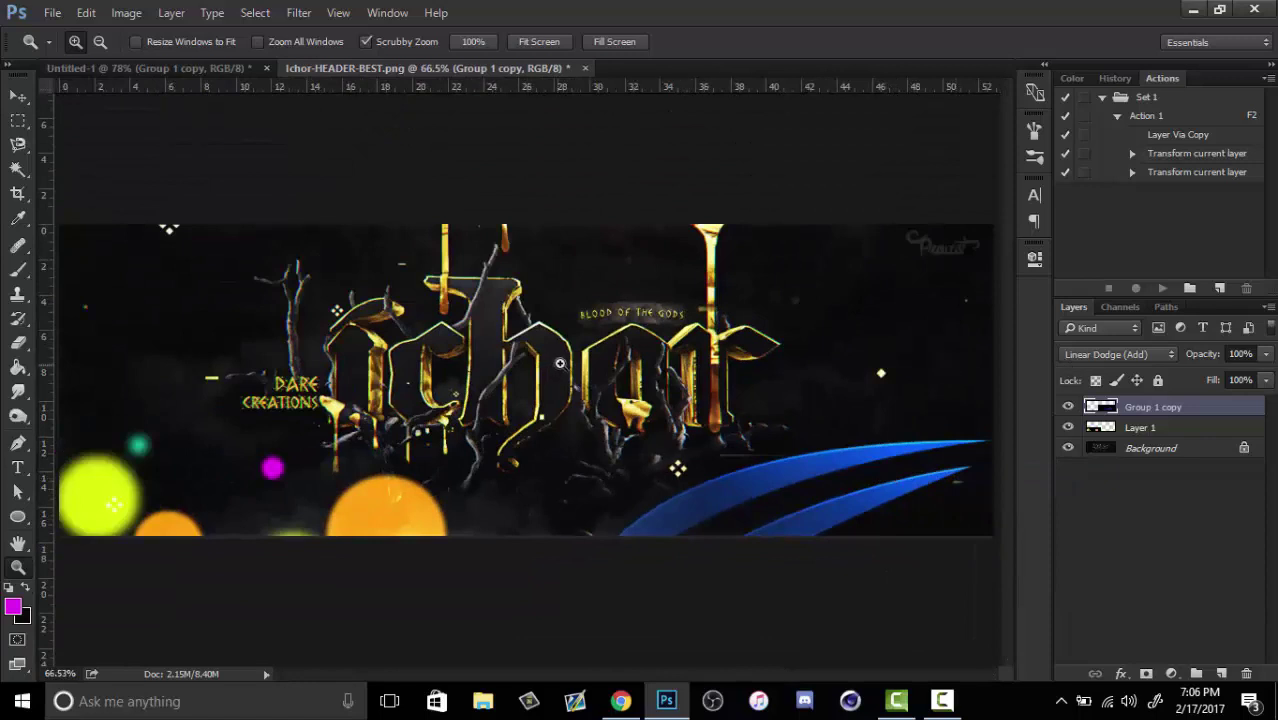
{"action": "key", "text": "v"}
{"action": "left_click_drag", "start_coordinate": [845, 475], "coordinate": [332, 266]}
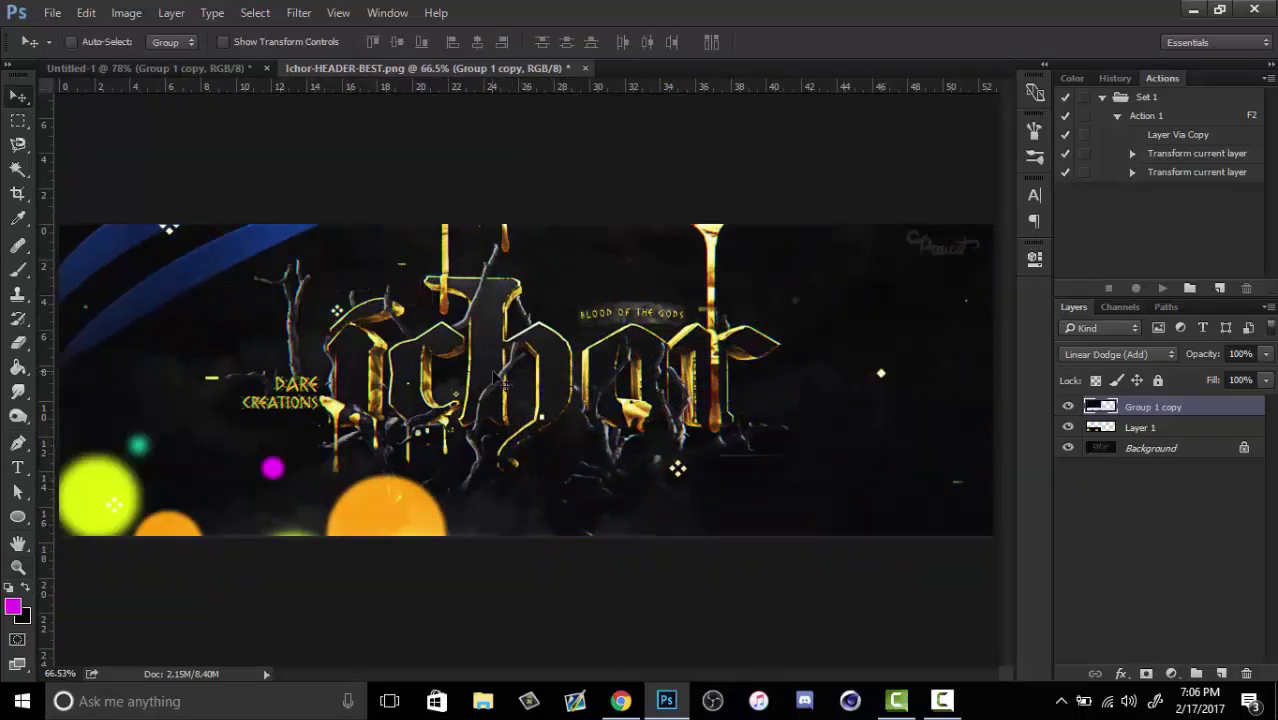
- Duplicate the crescents layer and place the copy, flipped vertically and horizontally, in the banner's lower-right corner
{"action": "key", "text": "ctrl+j"}
{"action": "key", "text": "ctrl+t"}
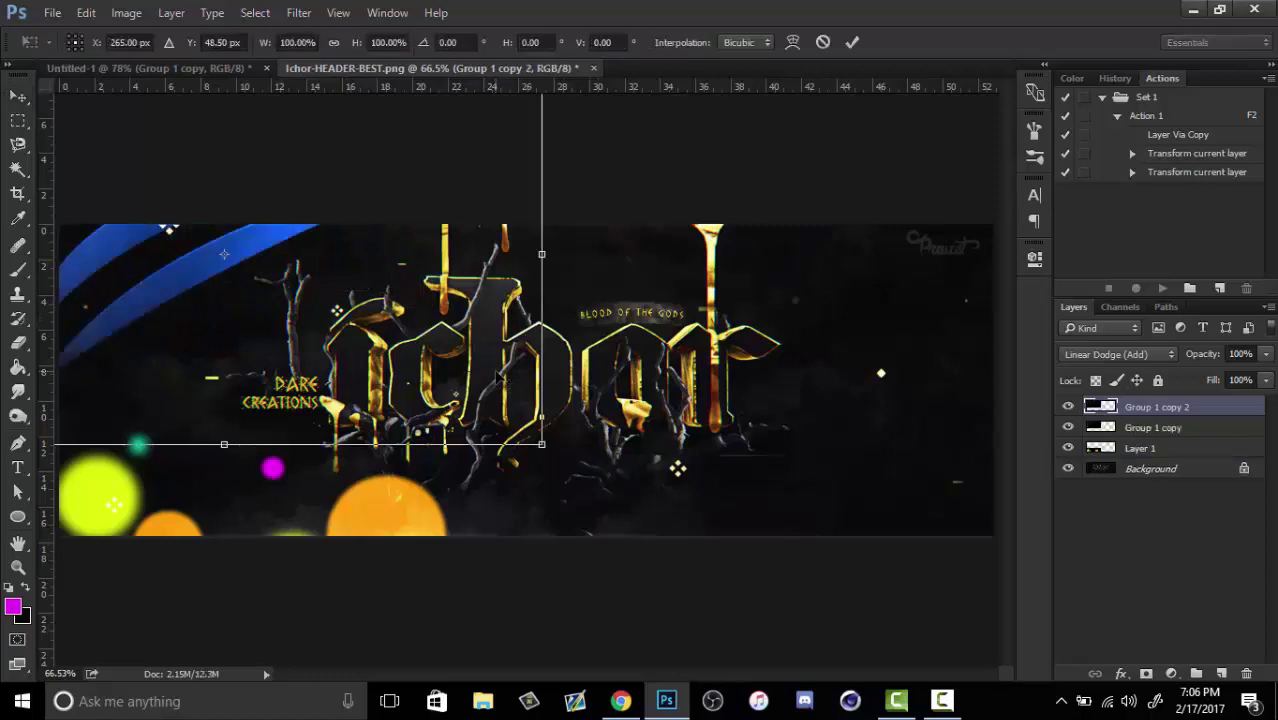
{"action": "right_click", "coordinate": [500, 384]}
{"action": "left_click", "coordinate": [520, 372]}
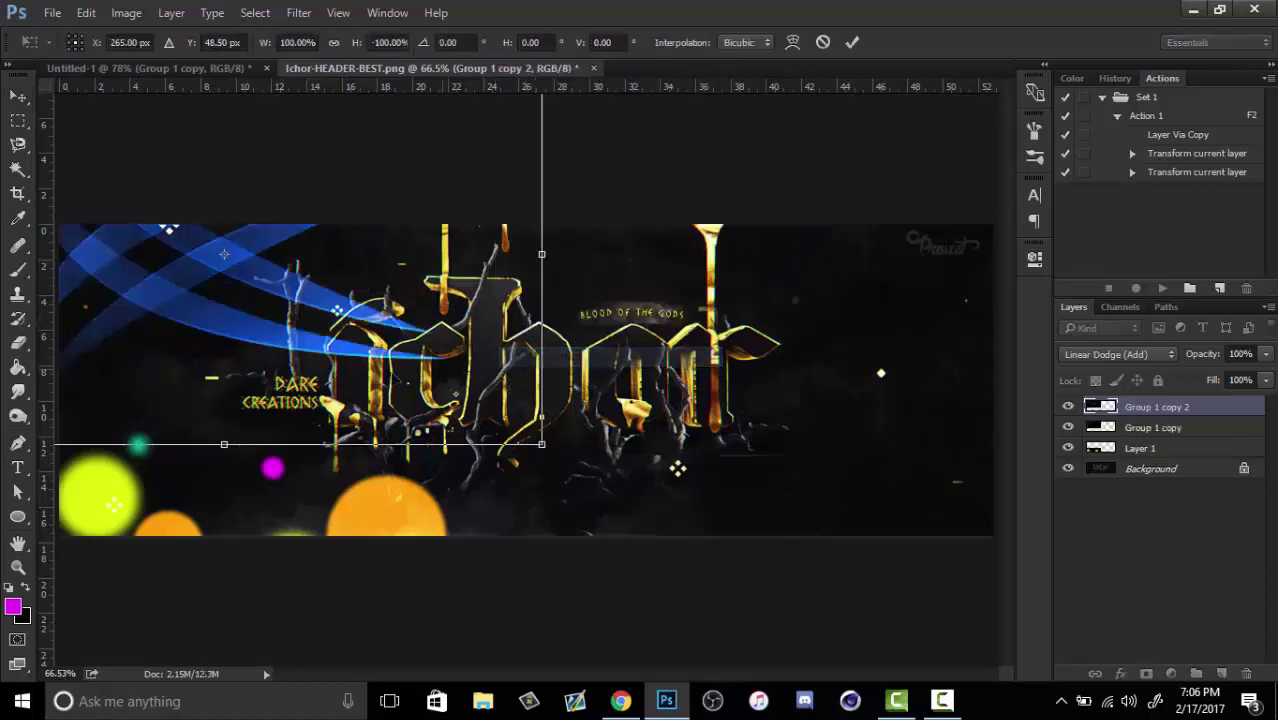
{"action": "right_click", "coordinate": [733, 508]}
{"action": "left_click", "coordinate": [756, 469]}
{"action": "left_click_drag", "start_coordinate": [610, 482], "coordinate": [960, 535]}
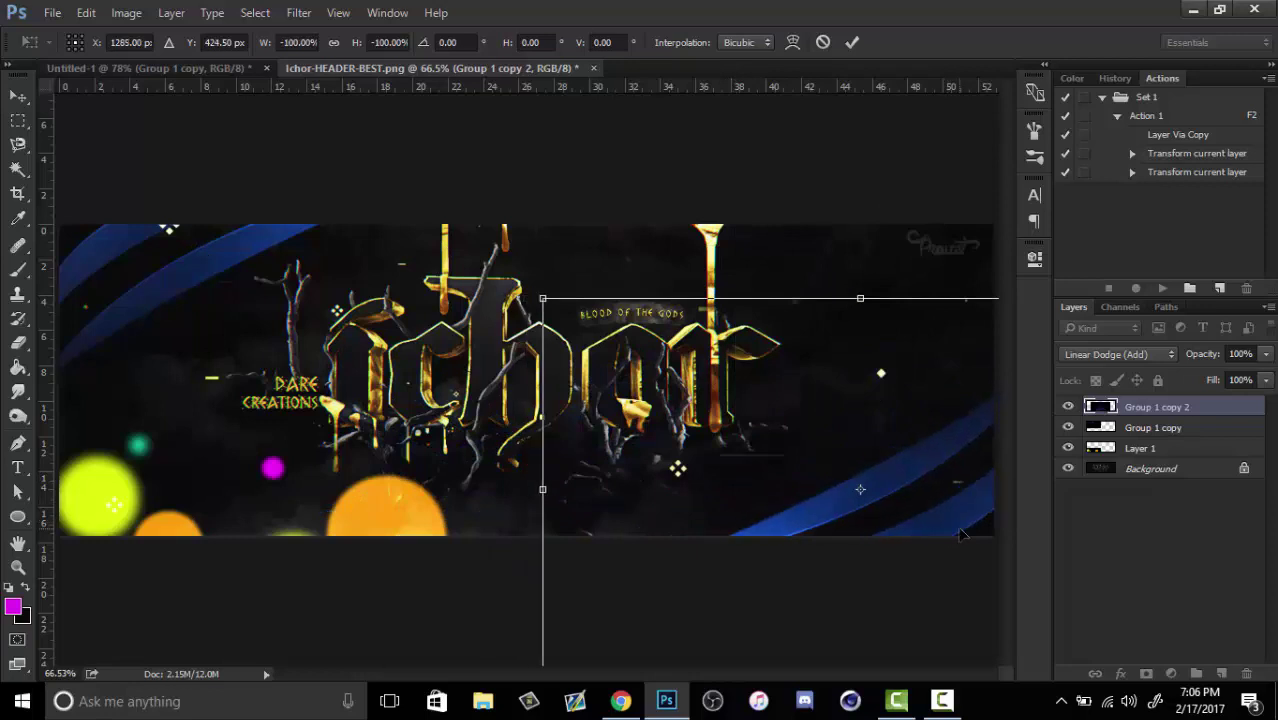
{"action": "key", "text": "Return"}
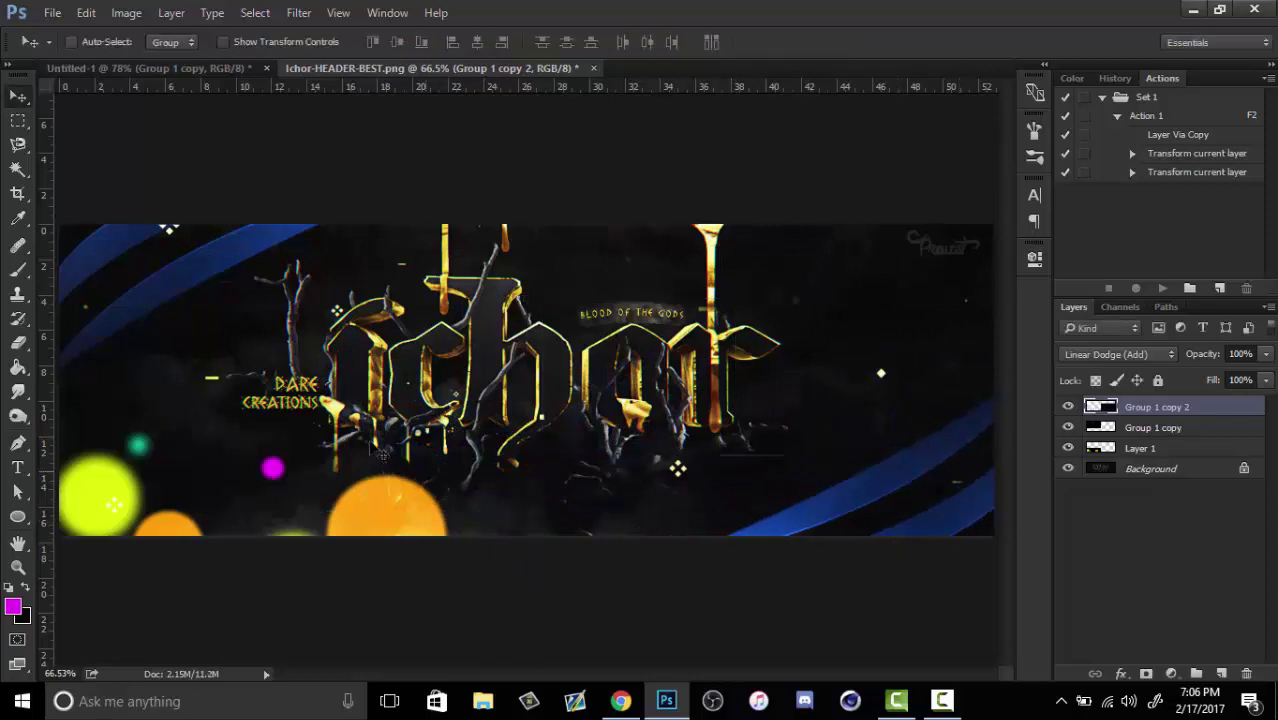
- Hide the coloured circles layer and shift both crescent layers slightly to the left
{"action": "left_click", "coordinate": [1069, 449]}
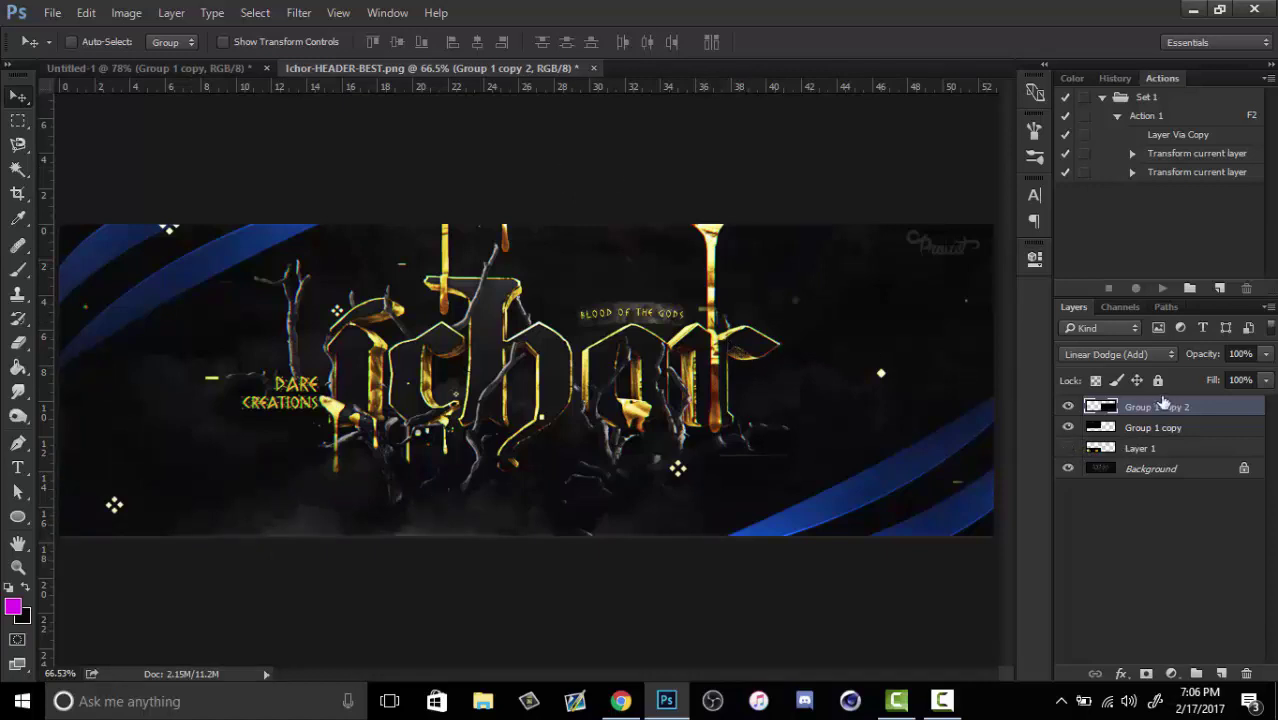
{"action": "left_click", "coordinate": [1135, 429], "text": "ctrl"}
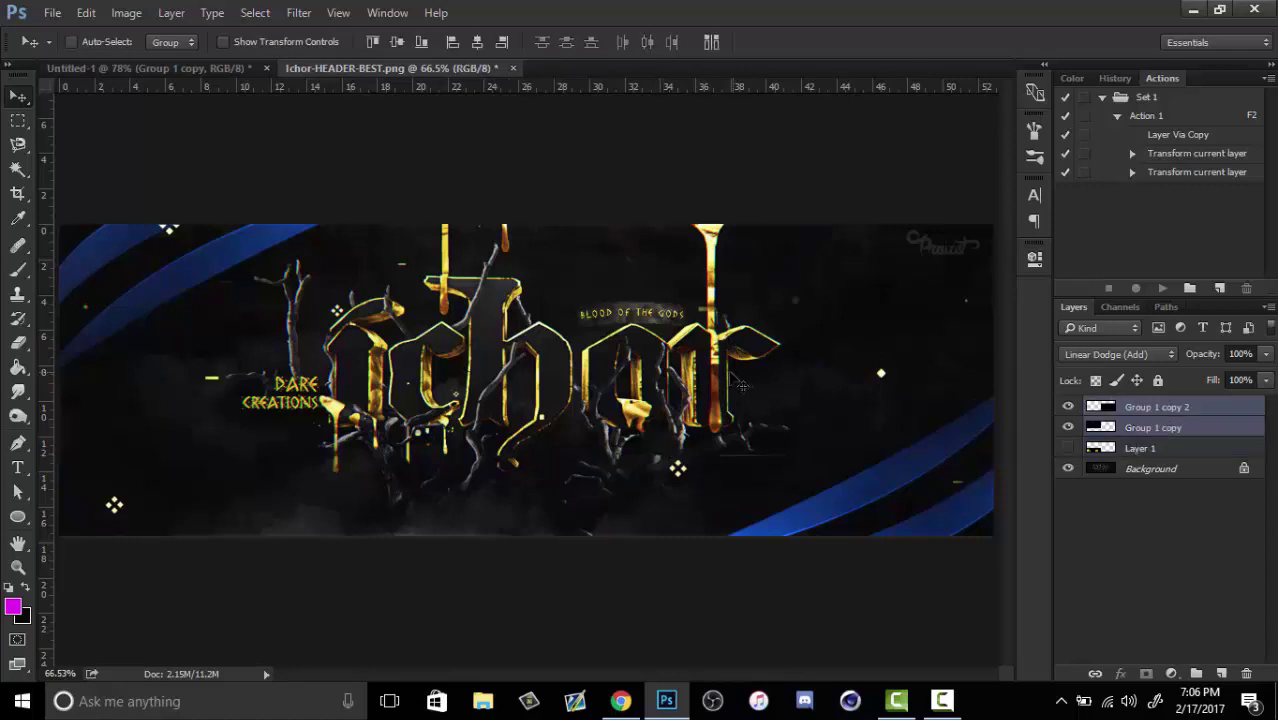
{"action": "left_click_drag", "start_coordinate": [742, 386], "coordinate": [722, 386]}
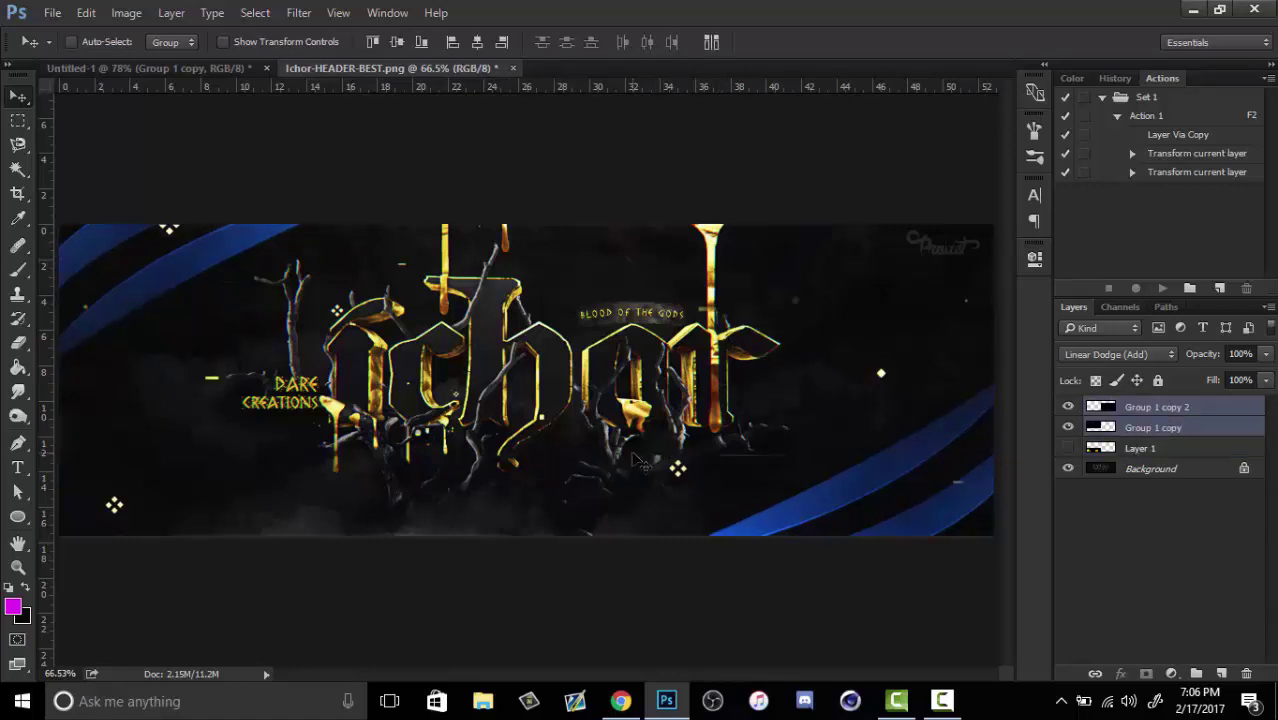
- Switch to the Untitled-1 document, add a new layer and hide the merged crescents layer
{"action": "left_click", "coordinate": [208, 69]}
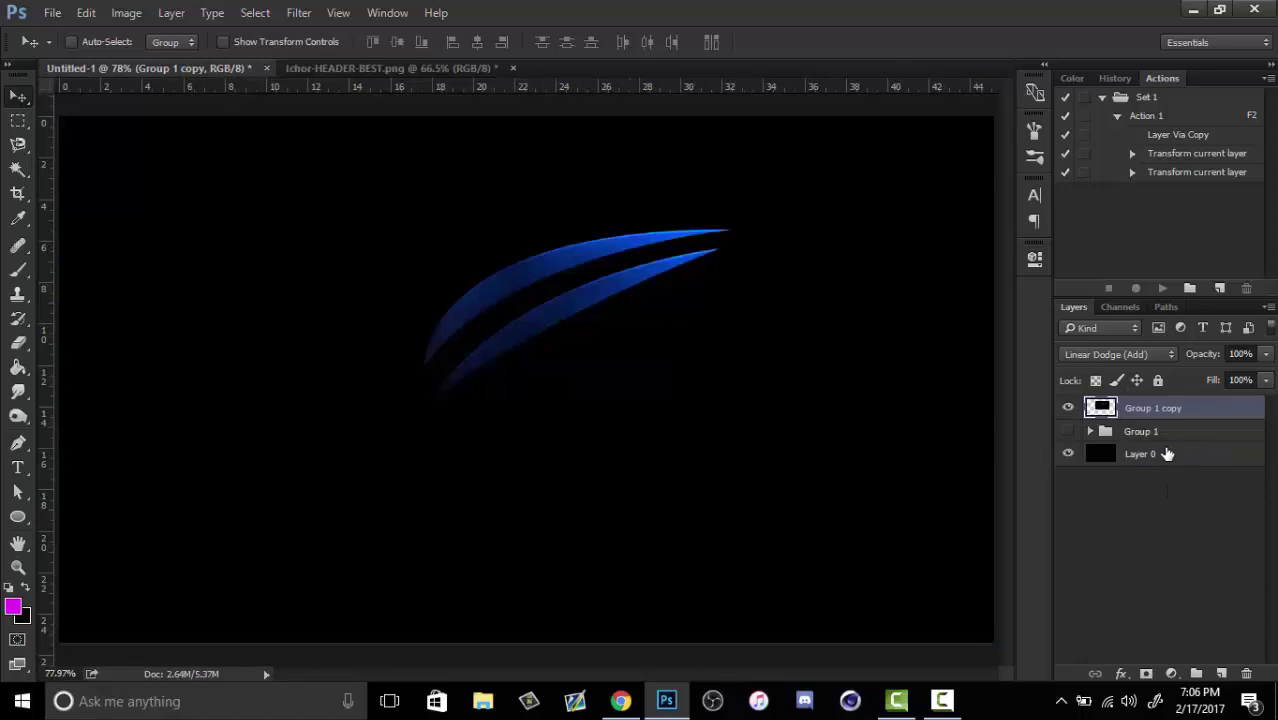
{"action": "left_click", "coordinate": [1221, 673]}
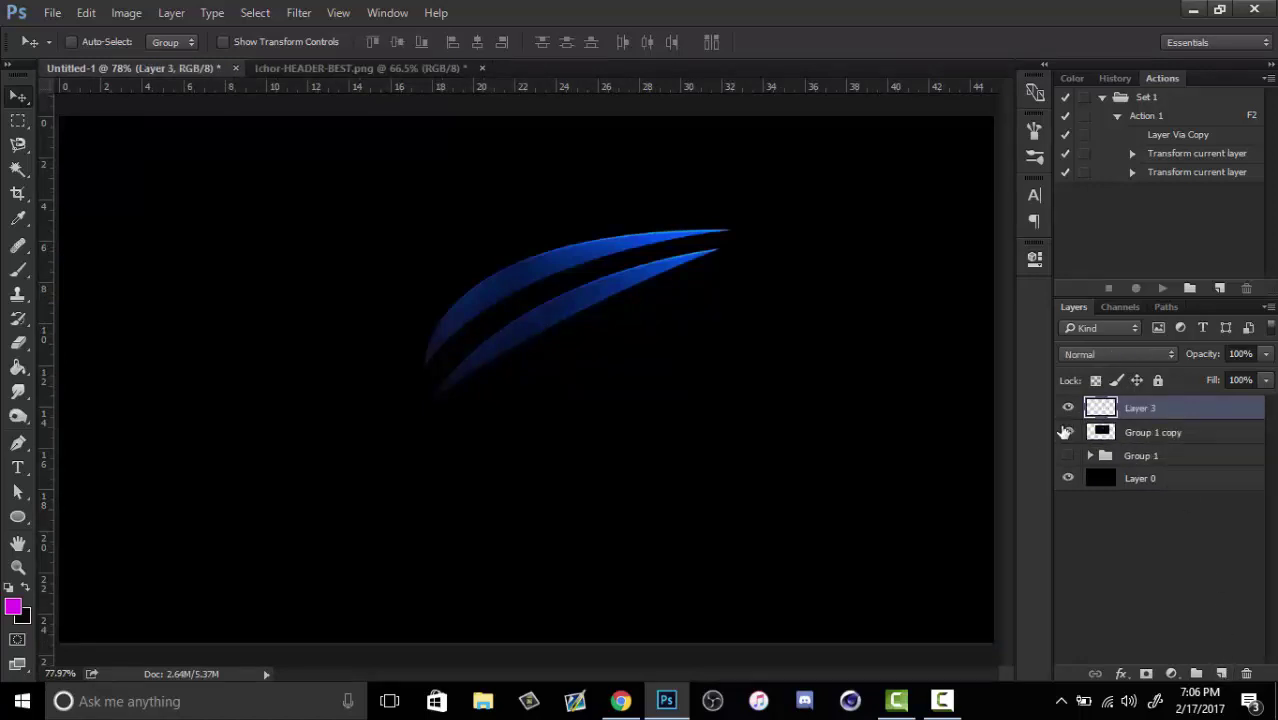
{"action": "left_click", "coordinate": [1068, 432]}
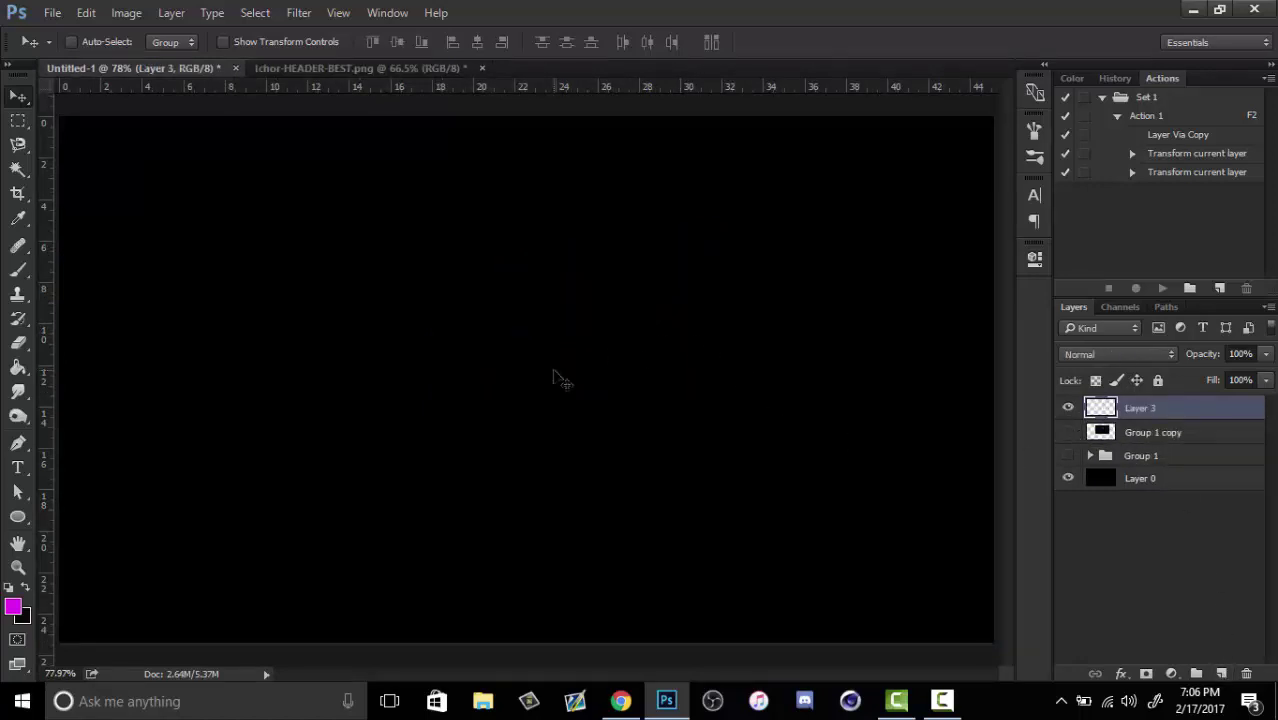
{"action": "key", "text": "b"}
{"action": "right_click", "coordinate": [480, 337]}
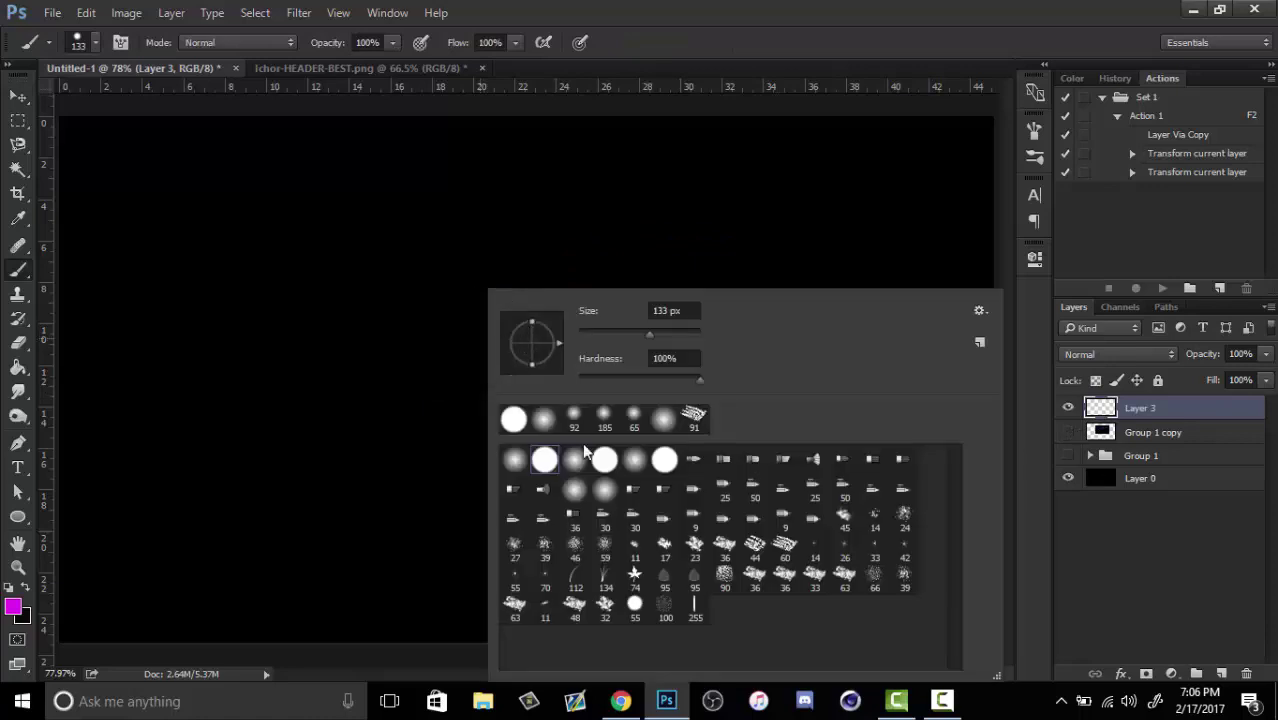
{"action": "left_click", "coordinate": [624, 233]}
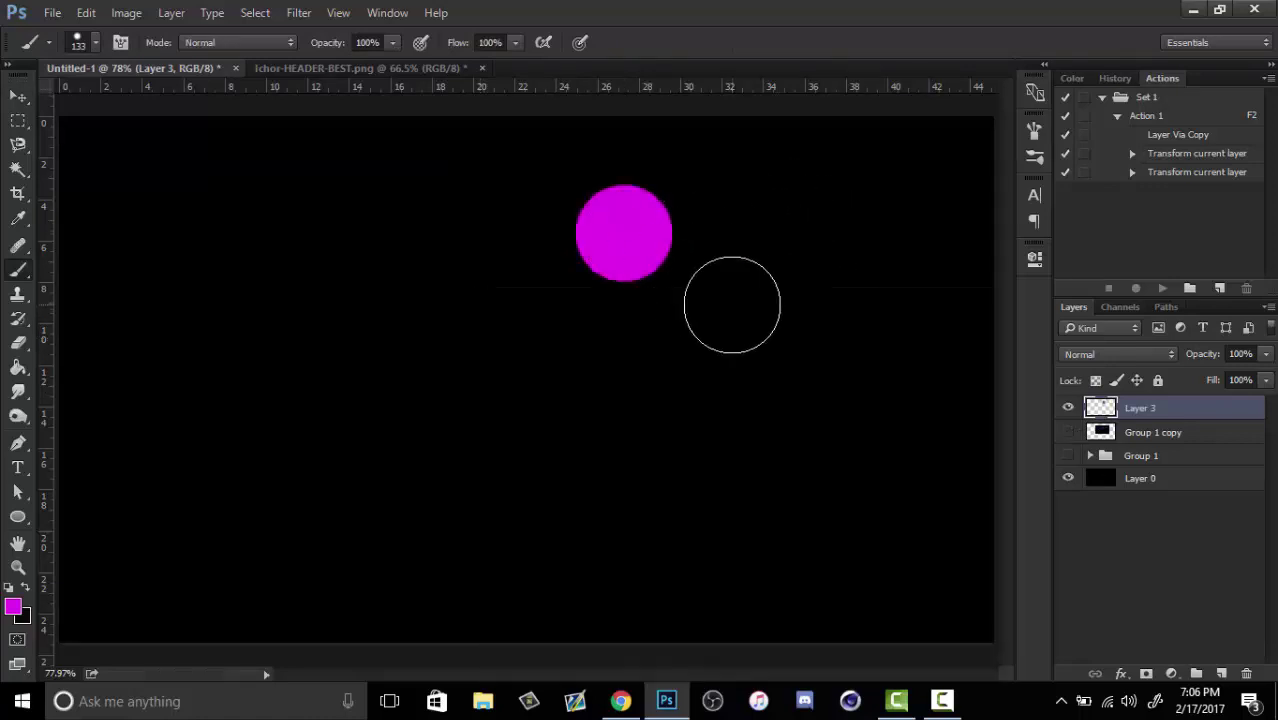
{"action": "key", "text": "ctrl+z"}
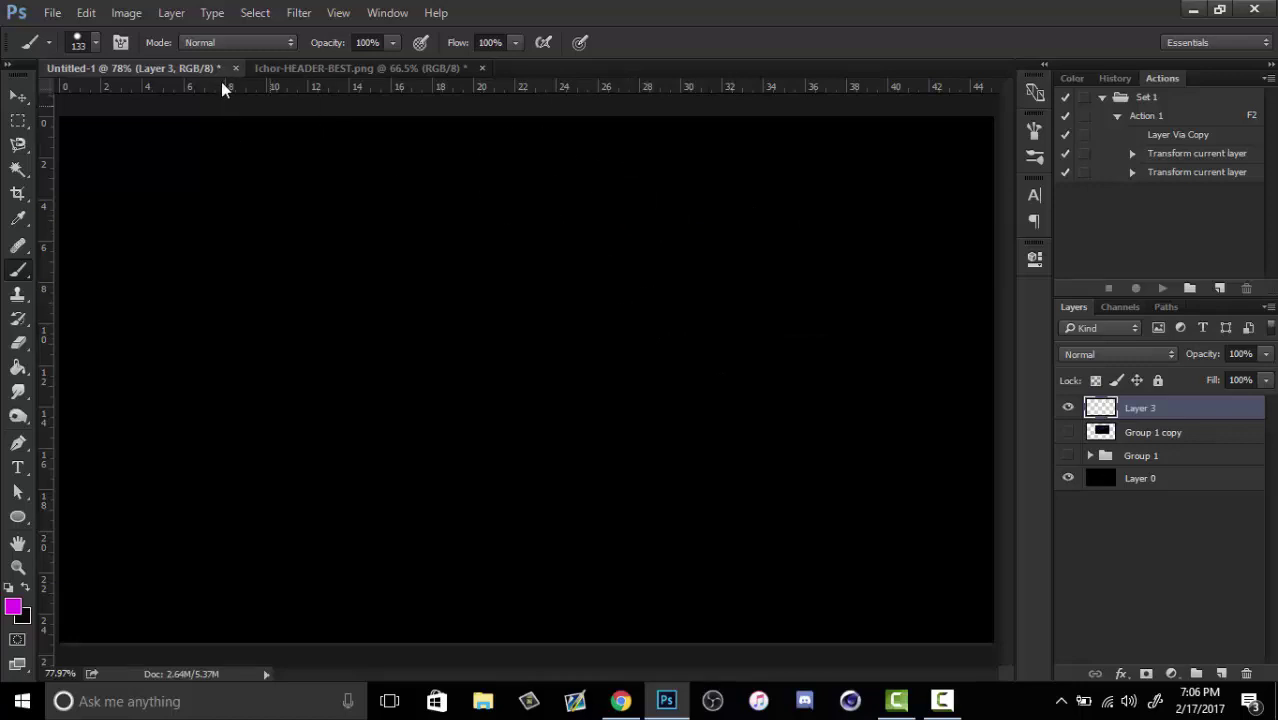
- Copy the banner's lower-right crescents layer, Group 1 copy 2, into the Untitled-1 document
{"action": "left_click", "coordinate": [318, 70]}
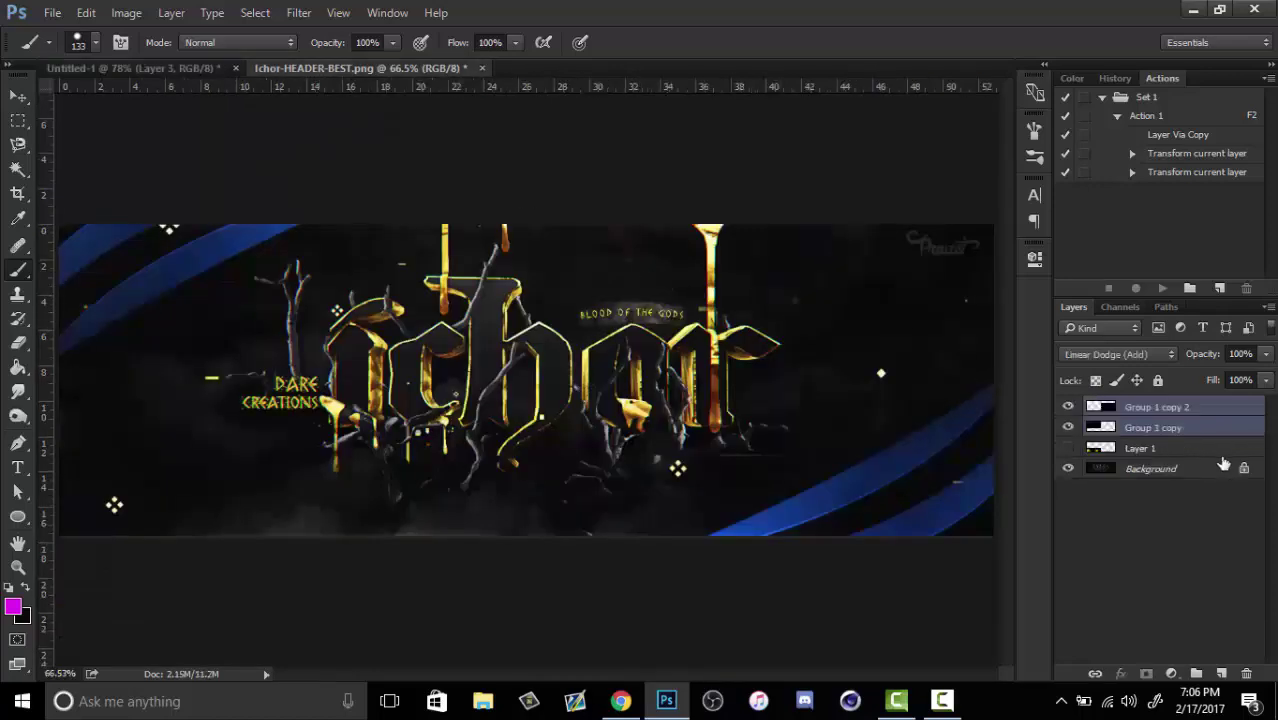
{"action": "double_click", "coordinate": [1188, 470]}
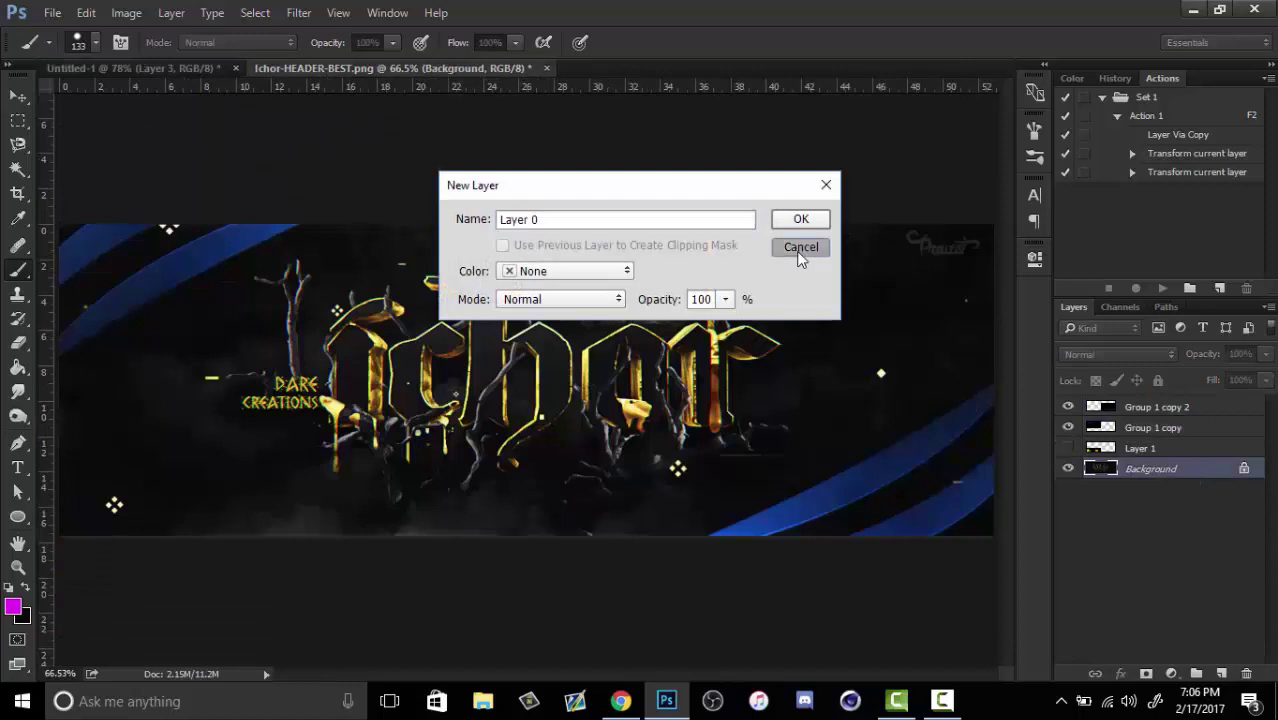
{"action": "left_click", "coordinate": [800, 247]}
{"action": "left_click", "coordinate": [1157, 407]}
{"action": "key", "text": "v"}
{"action": "left_click_drag", "start_coordinate": [821, 428], "coordinate": [537, 309]}
{"action": "key", "text": "z"}
{"action": "left_click_drag", "start_coordinate": [582, 411], "coordinate": [609, 410]}
- Duplicate the crescents layer, flip the copy vertically, rotate it about 133° and position it above the original crescents
{"action": "key", "text": "ctrl+j"}
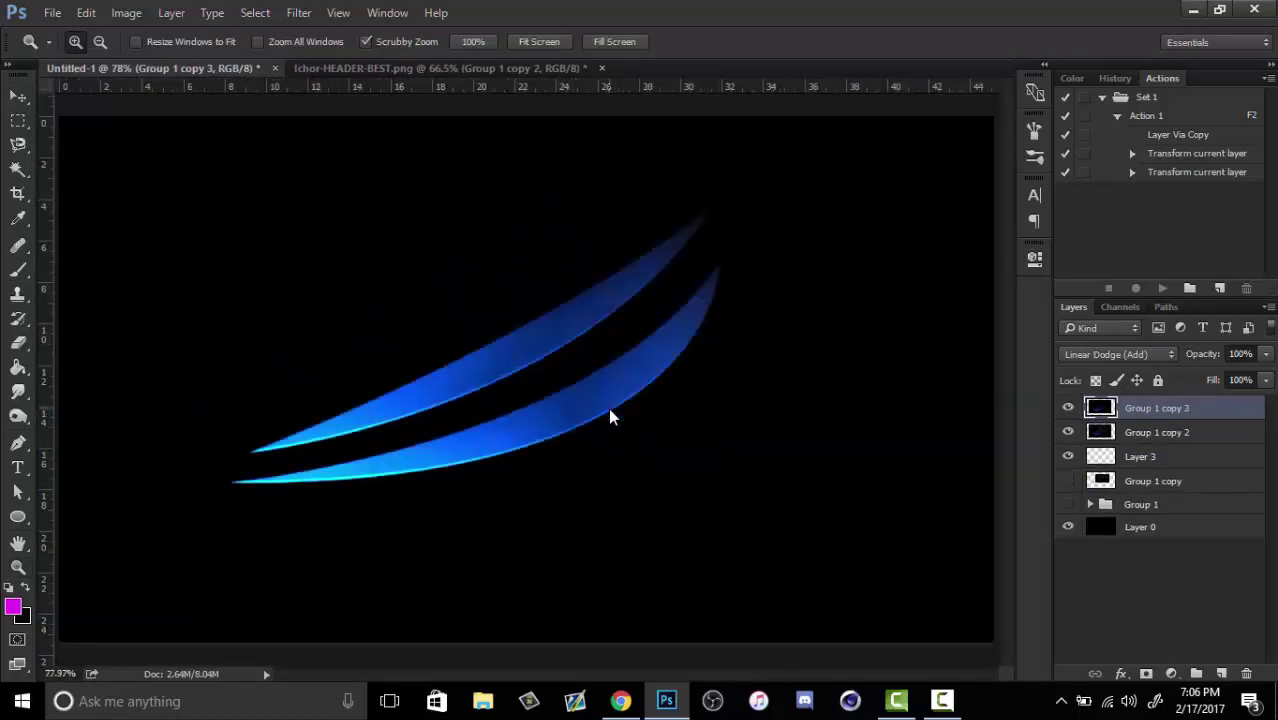
{"action": "key", "text": "ctrl+t"}
{"action": "left_click_drag", "start_coordinate": [508, 280], "coordinate": [447, 162]}
{"action": "right_click", "coordinate": [573, 351]}
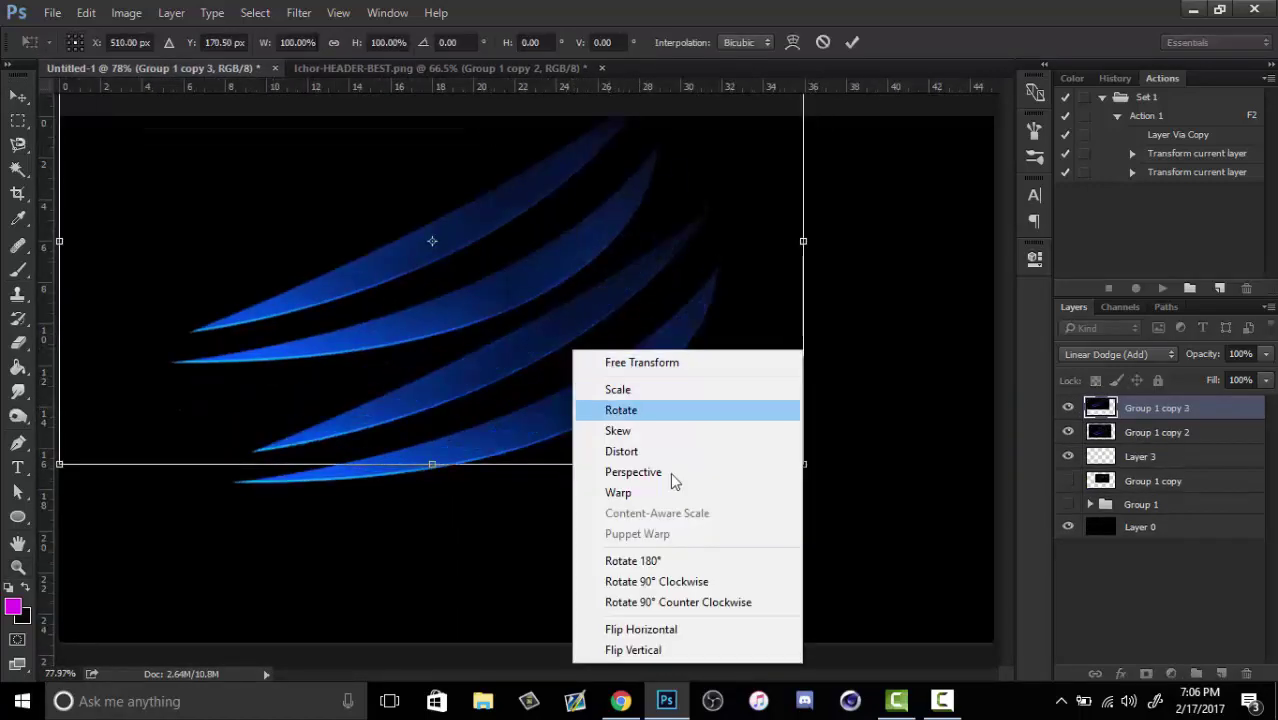
{"action": "left_click", "coordinate": [668, 650]}
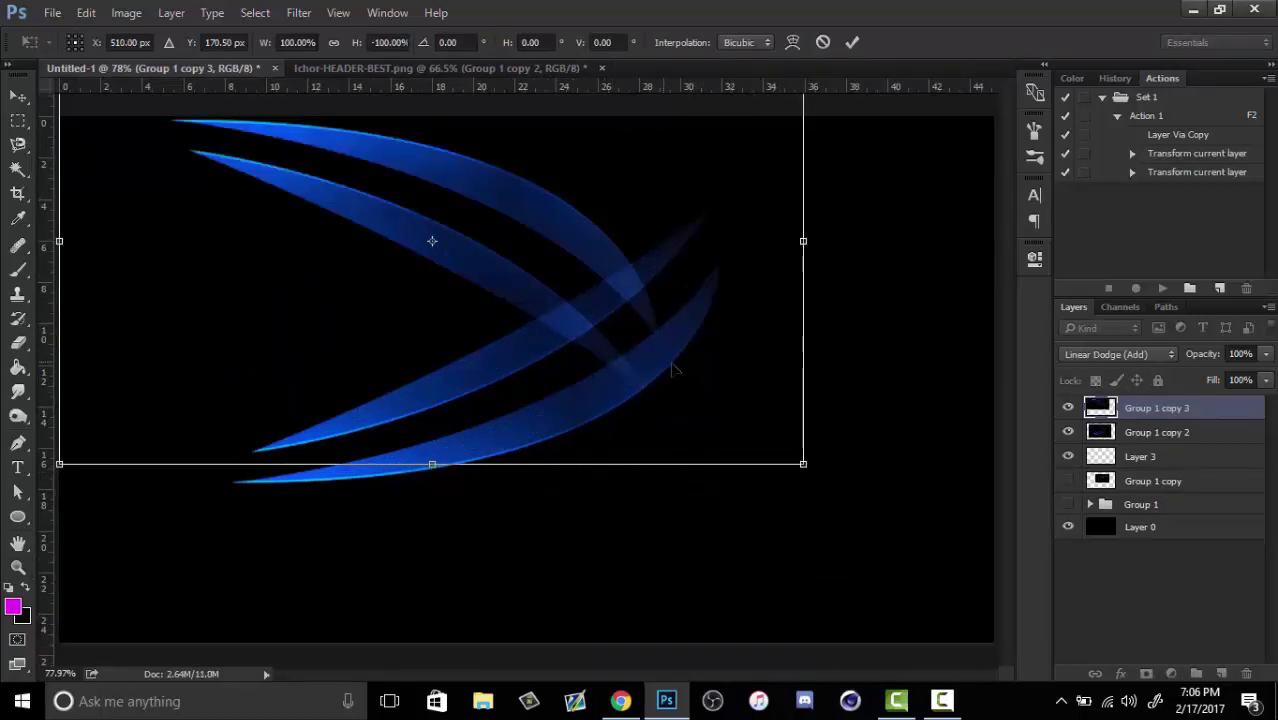
{"action": "left_click_drag", "start_coordinate": [830, 378], "coordinate": [787, 205]}
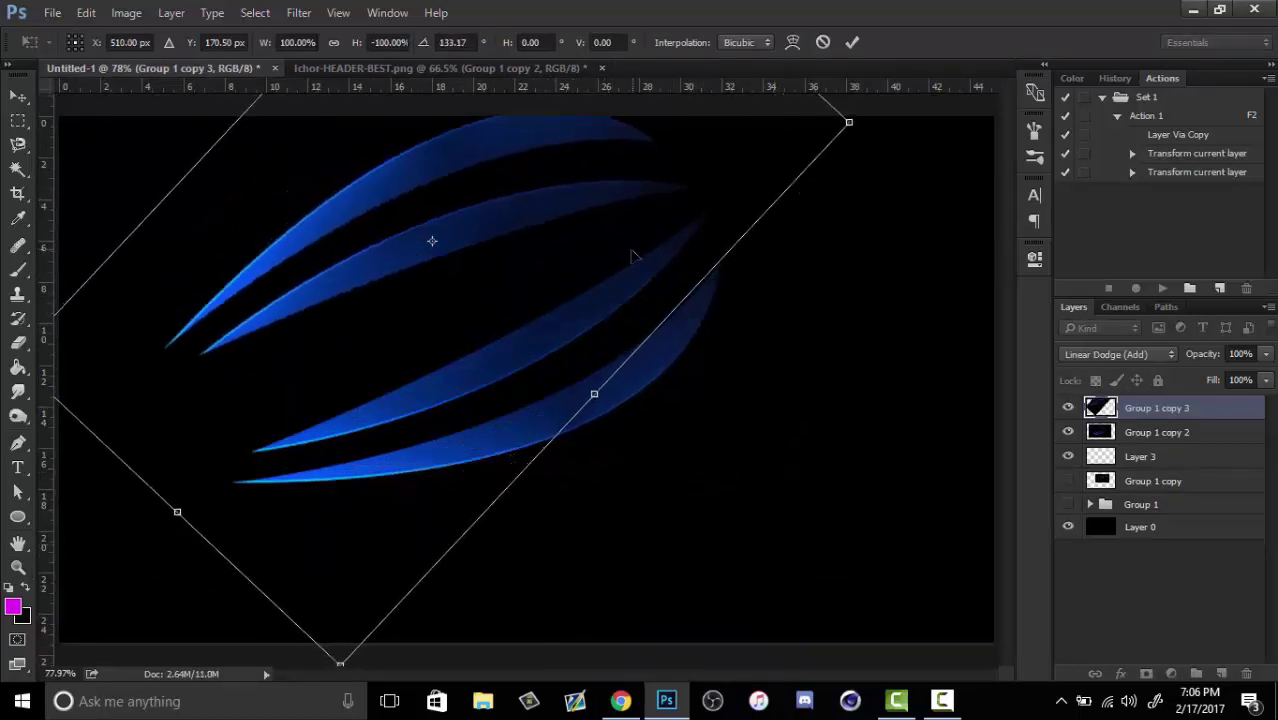
{"action": "left_click_drag", "start_coordinate": [632, 256], "coordinate": [640, 264]}
{"action": "key", "text": "Return"}
{"action": "key", "text": "z"}
- Merge the two visible crescent layers, Group 1 copy 3 and Group 1 copy 2, into one layer
{"action": "left_click", "coordinate": [1157, 432], "text": "ctrl"}
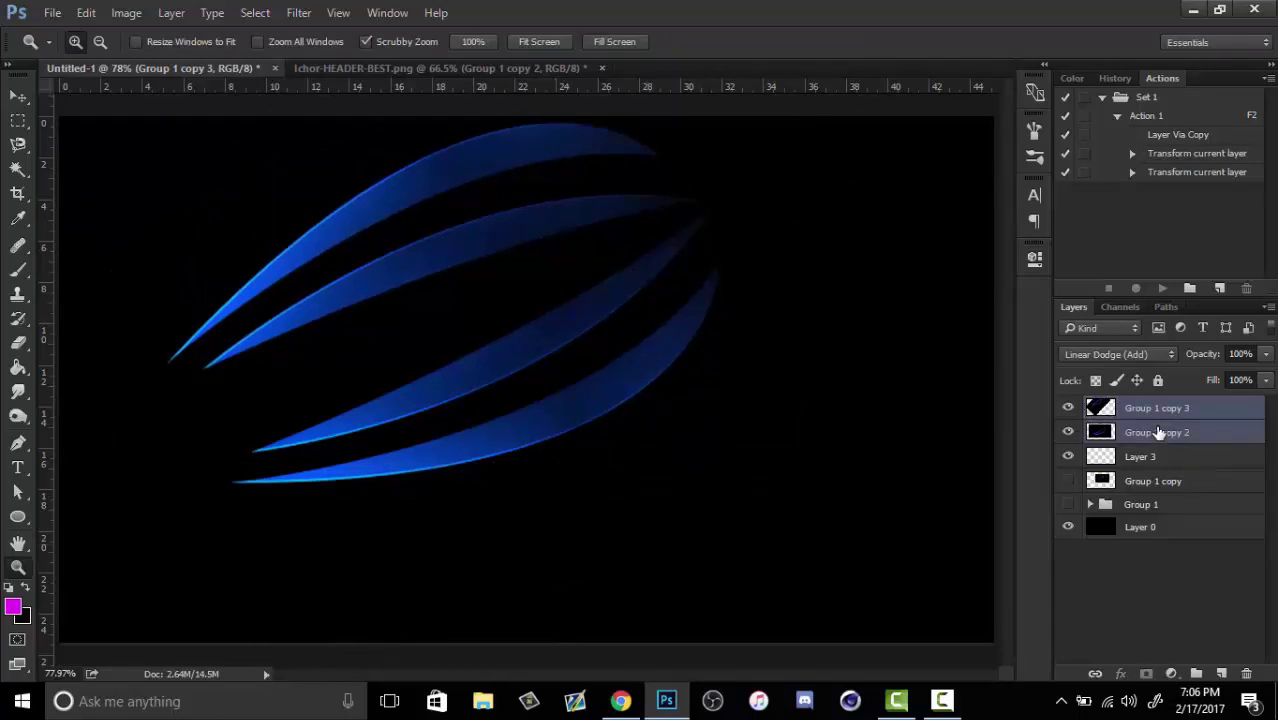
{"action": "right_click", "coordinate": [1157, 432]}
{"action": "left_click", "coordinate": [965, 626]}
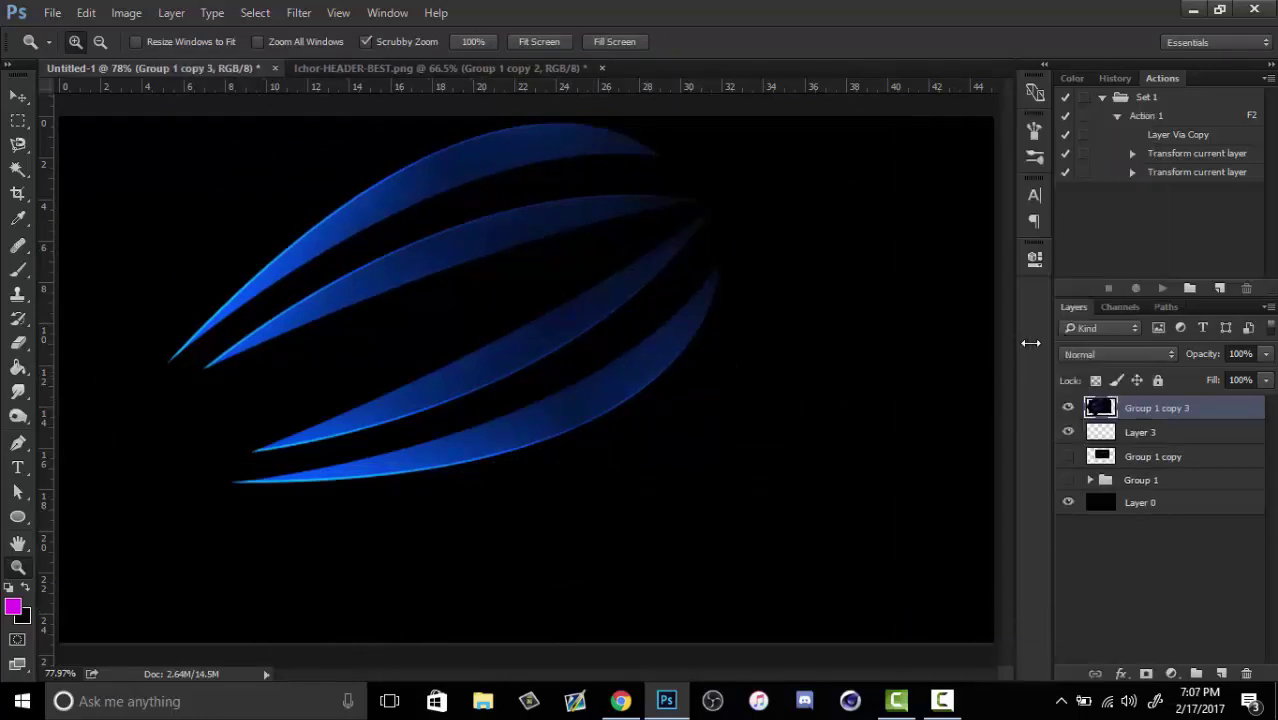
- Set the merged crescents layer's blend mode to Linear Dodge (Add) and shift the crescents slightly down and to the right
{"action": "left_click", "coordinate": [1118, 354]}
{"action": "left_click", "coordinate": [1140, 142]}
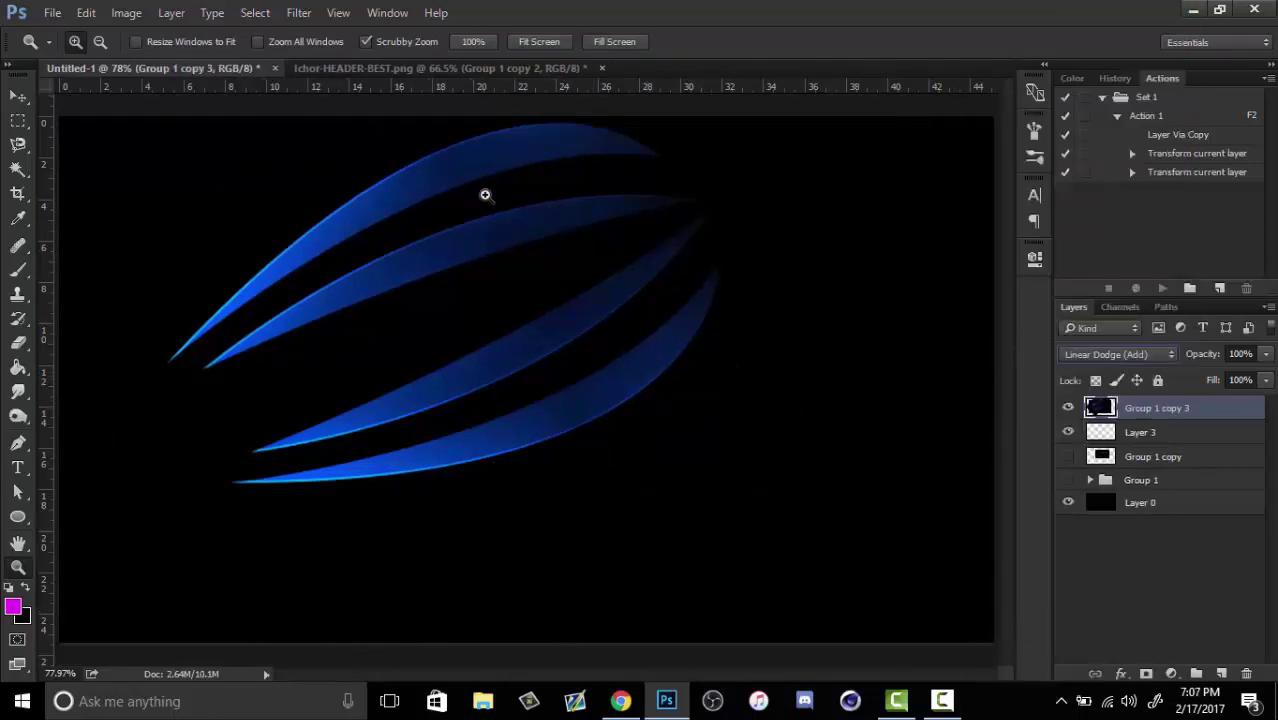
{"action": "left_click_drag", "start_coordinate": [616, 338], "coordinate": [619, 342]}
{"action": "right_click", "coordinate": [619, 342]}
{"action": "left_click", "coordinate": [645, 355]}
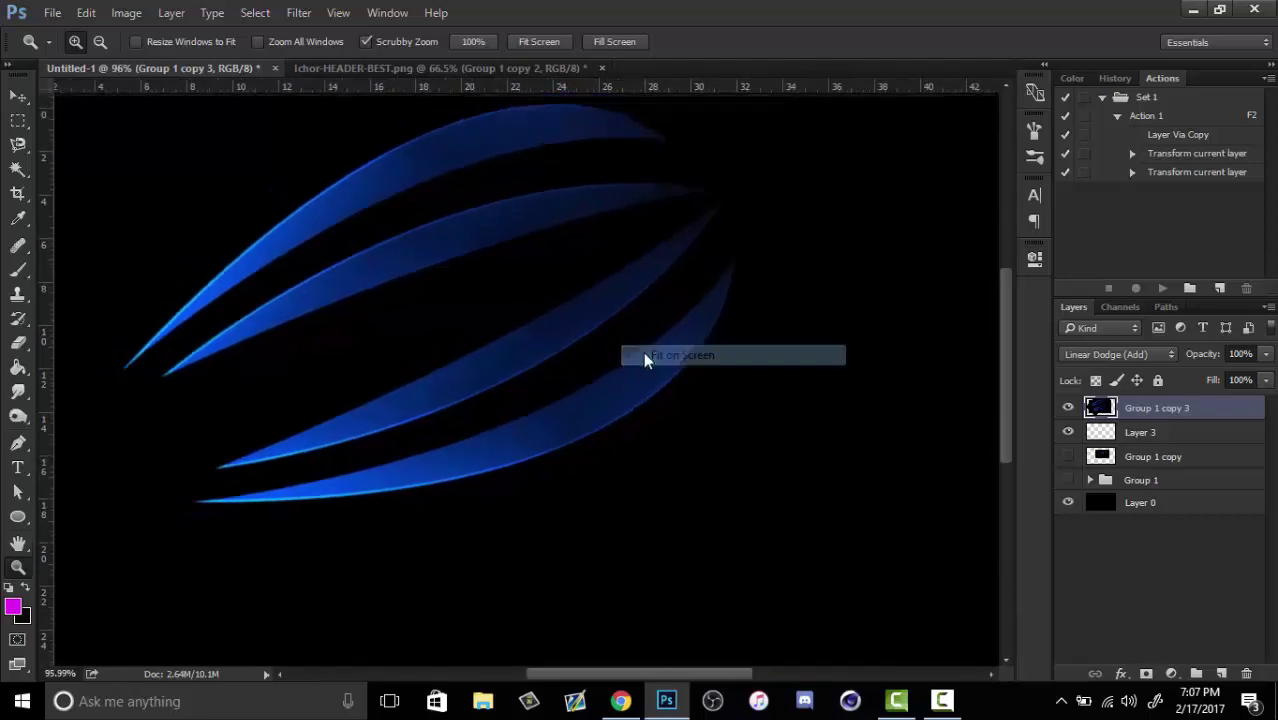
{"action": "key", "text": "v"}
{"action": "left_click_drag", "start_coordinate": [667, 378], "coordinate": [682, 400]}
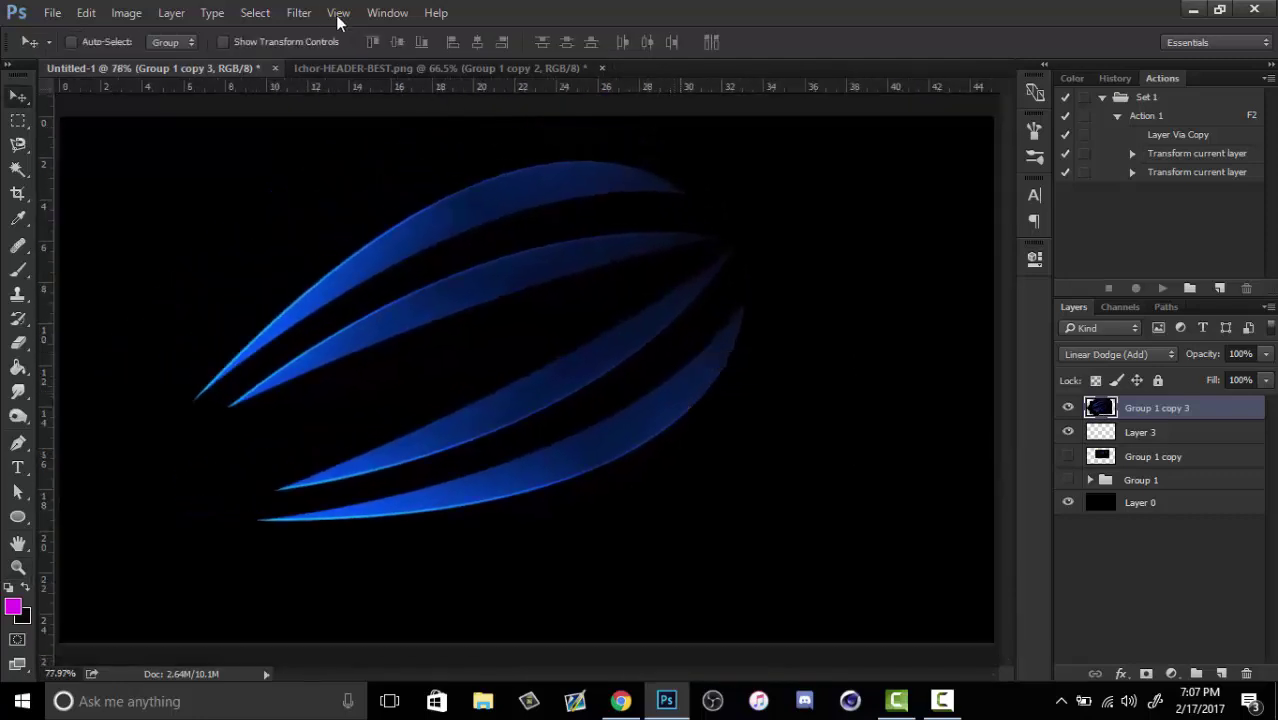
- Apply a Wave distortion to the crescents with 1 generator, 383 maximum wavelength, a raised minimum wavelength and a larger maximum amplitude
{"action": "left_click", "coordinate": [307, 13]}
{"action": "mouse_move", "coordinate": [365, 257]}
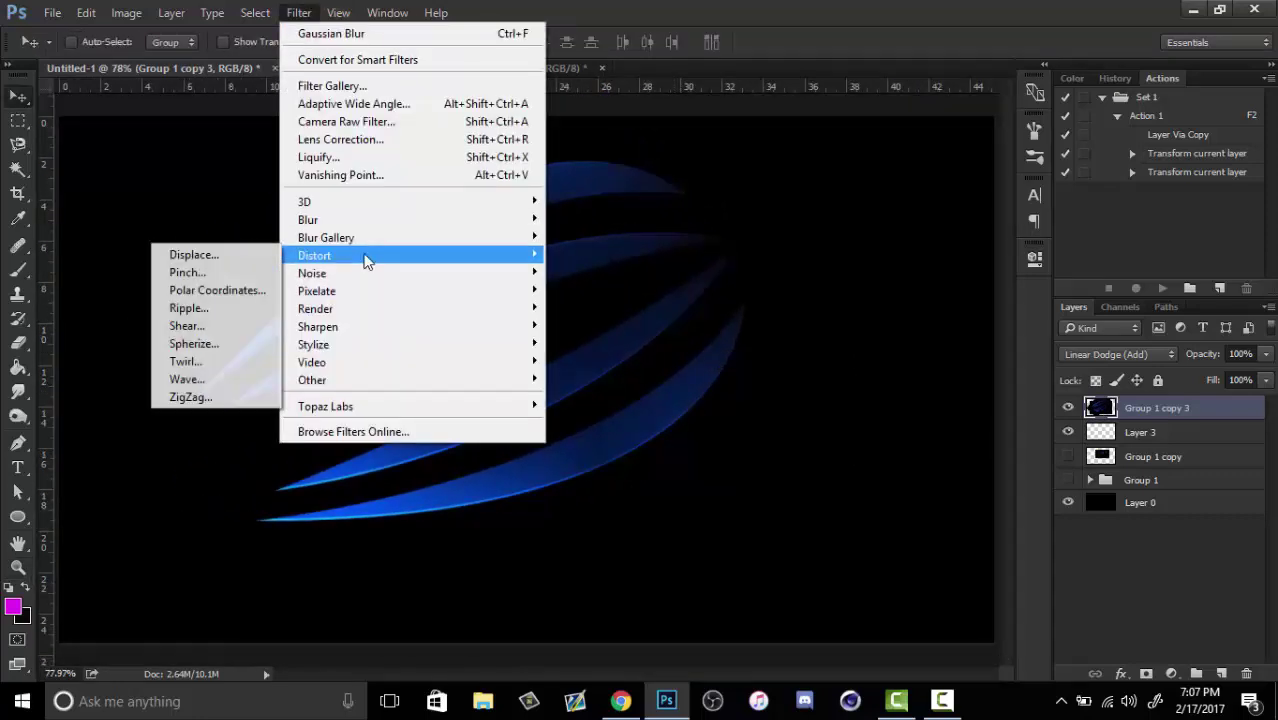
{"action": "left_click", "coordinate": [194, 380]}
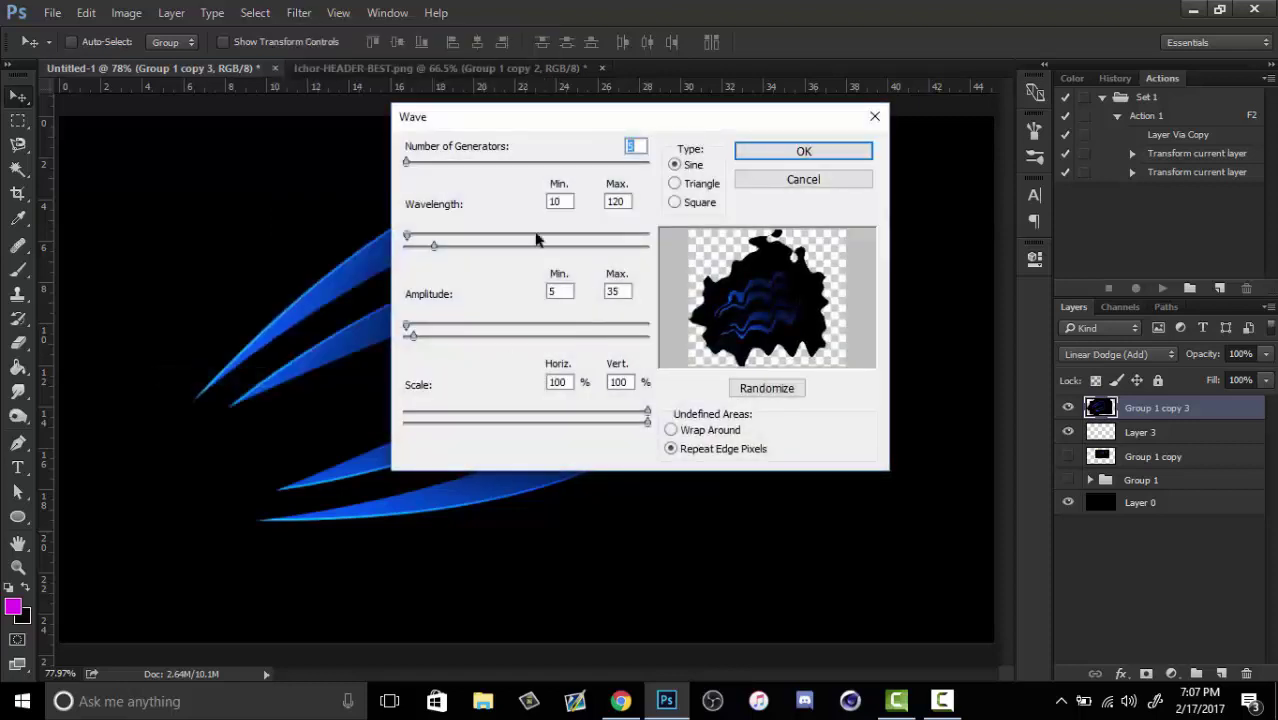
{"action": "left_click_drag", "start_coordinate": [428, 163], "coordinate": [396, 176]}
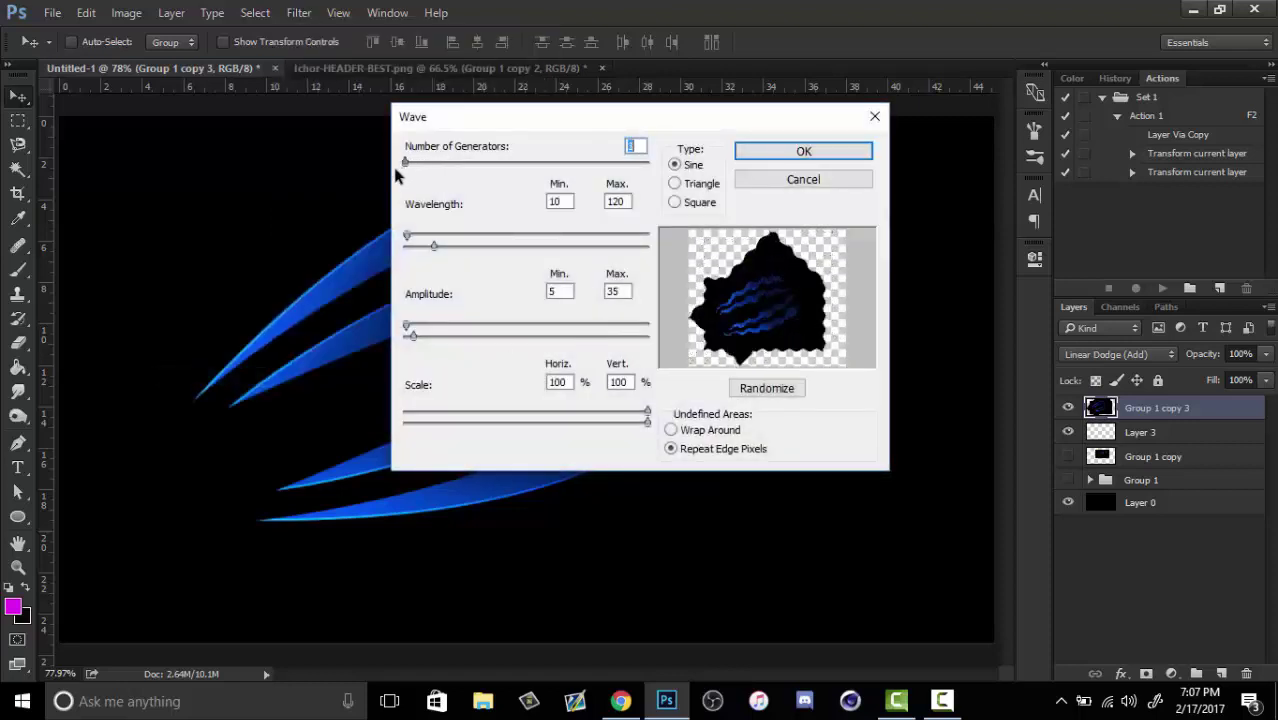
{"action": "left_click_drag", "start_coordinate": [440, 251], "coordinate": [497, 250]}
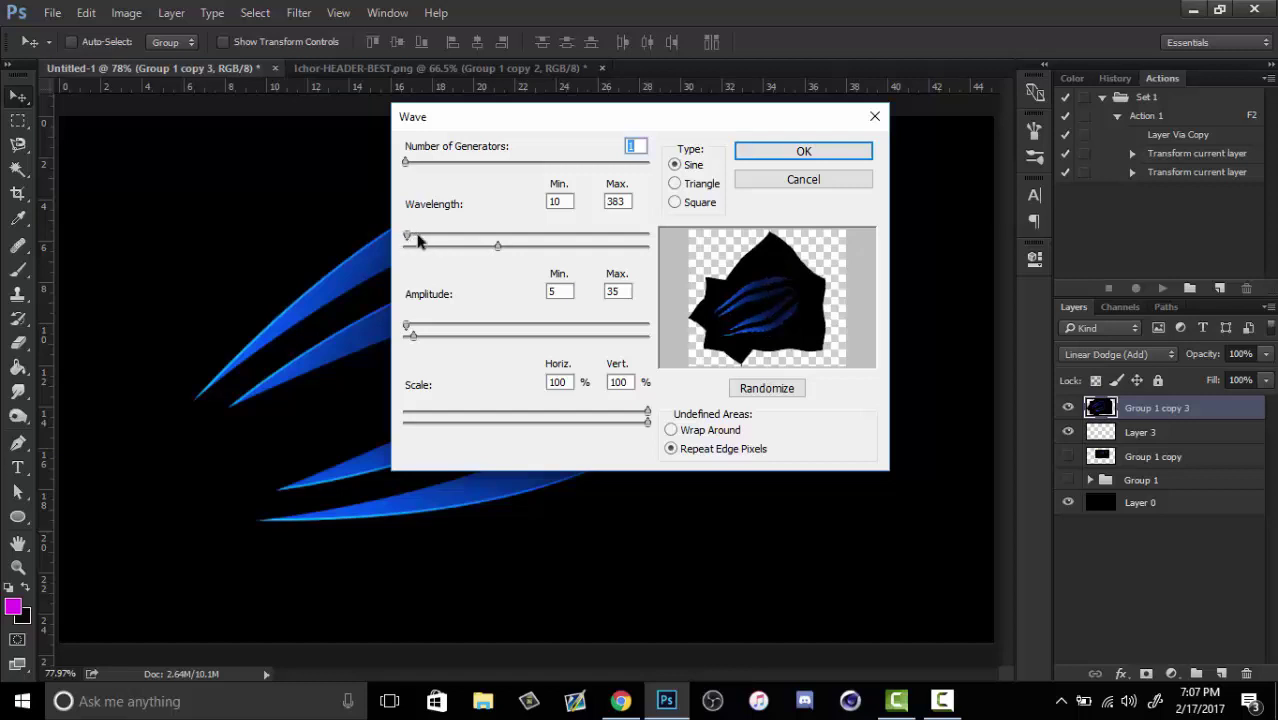
{"action": "left_click_drag", "start_coordinate": [418, 240], "coordinate": [455, 238]}
{"action": "left_click_drag", "start_coordinate": [424, 337], "coordinate": [520, 330]}
{"action": "left_click", "coordinate": [805, 153]}
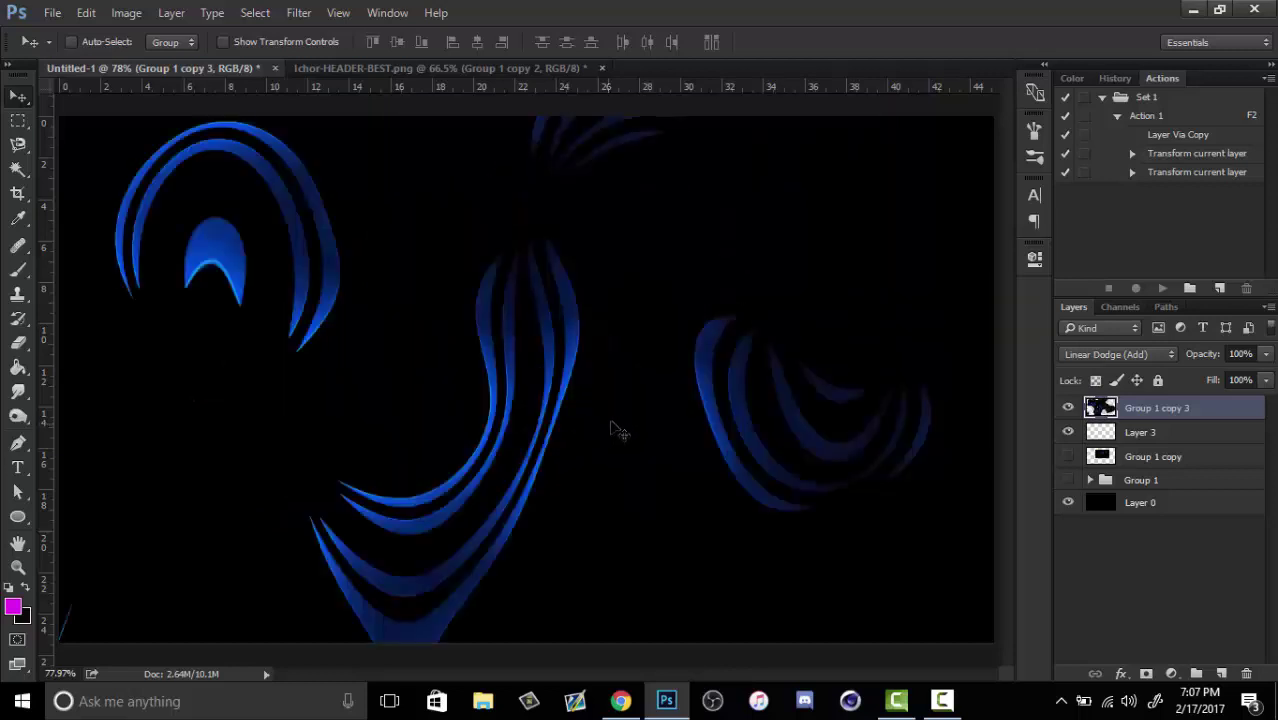
- Copy the wave-distorted crescents layer from Untitled-1 into the Ichor-HEADER-BEST.png banner
{"action": "key", "text": "z"}
{"action": "left_click_drag", "start_coordinate": [532, 323], "coordinate": [605, 274]}
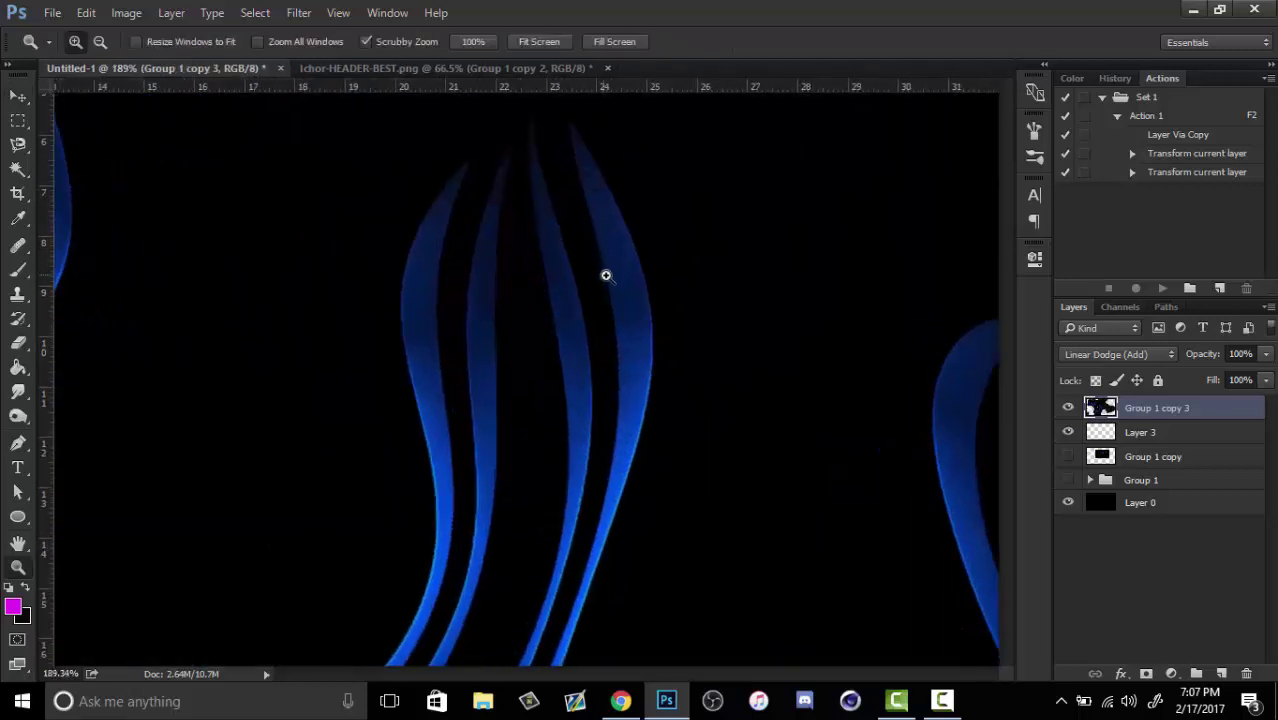
{"action": "right_click", "coordinate": [603, 278]}
{"action": "left_click", "coordinate": [638, 290]}
{"action": "left_click_drag", "start_coordinate": [604, 445], "coordinate": [599, 437]}
{"action": "key", "text": "v"}
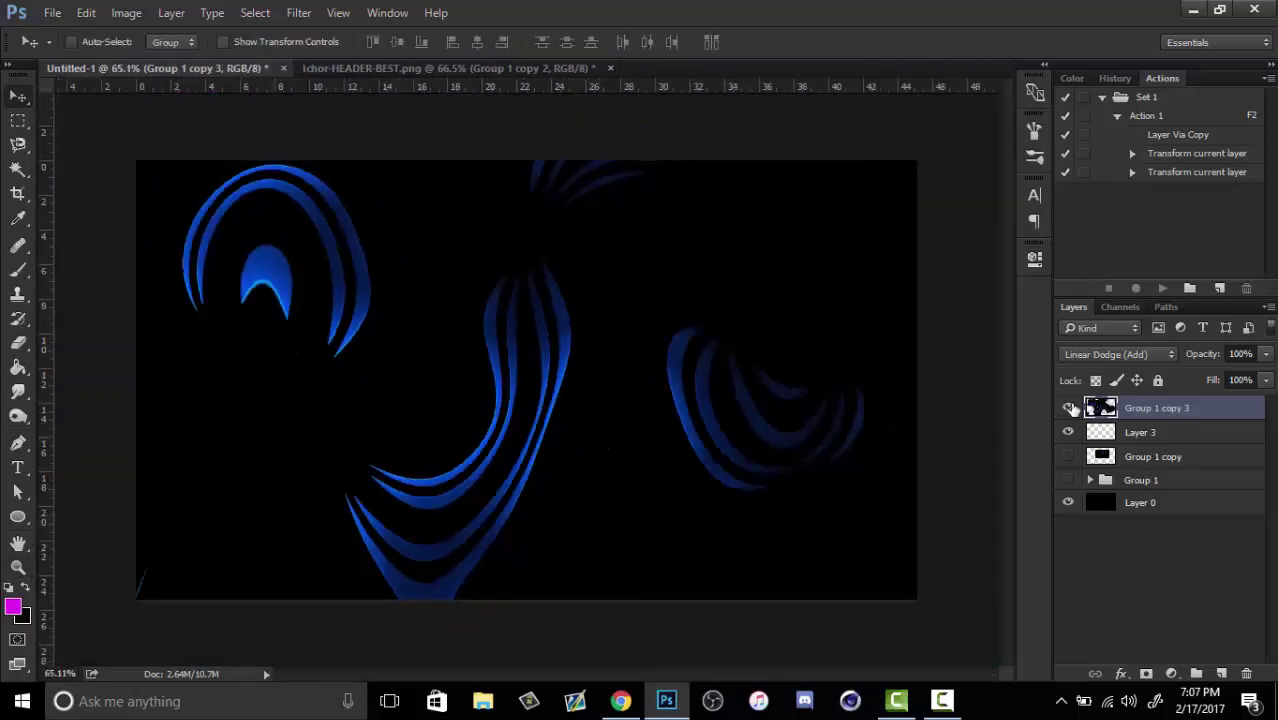
{"action": "left_click_drag", "start_coordinate": [651, 343], "coordinate": [636, 391]}
- Hide the banner's Group 1 copy 2 and Group 1 copy layers and move the wavy crescents left and slightly down
{"action": "left_click", "coordinate": [1068, 428]}
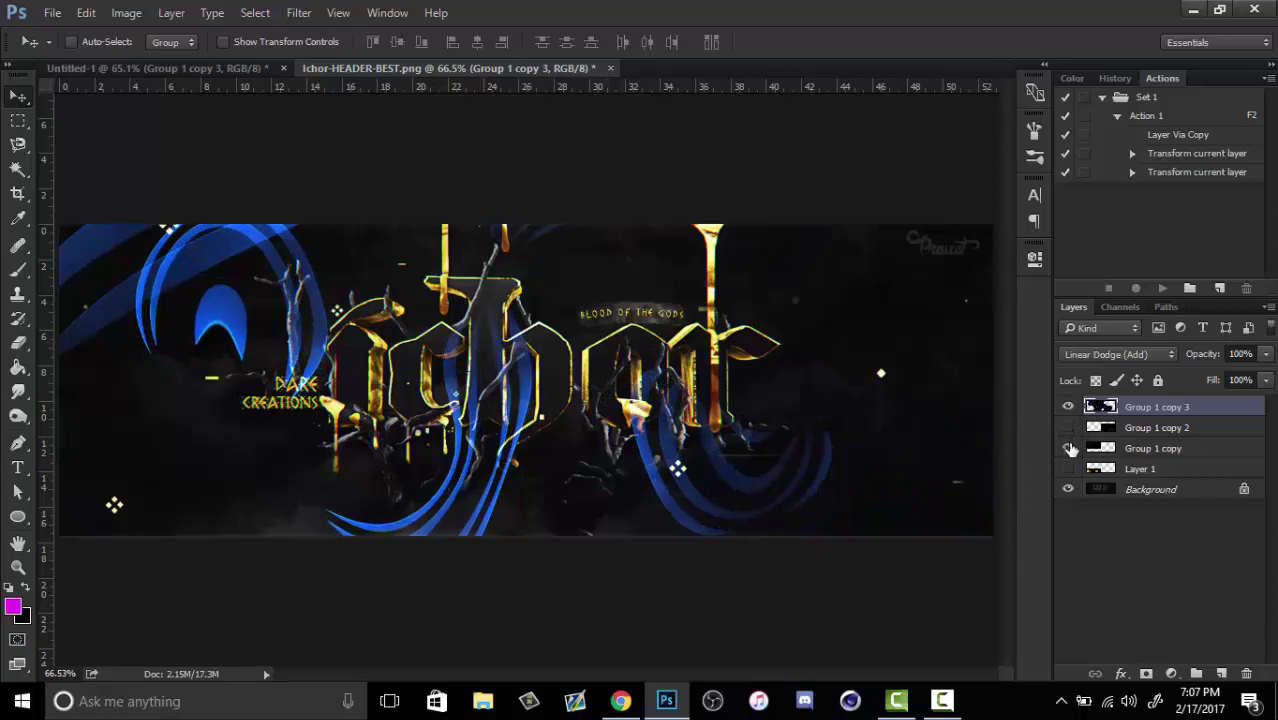
{"action": "left_click", "coordinate": [1068, 448]}
{"action": "left_click_drag", "start_coordinate": [624, 417], "coordinate": [497, 452]}
- Erase the parts of the wavy crescents that overlap the banner's main lettering
{"action": "key", "text": "e"}
{"action": "mouse_move", "coordinate": [385, 392]}
{"action": "left_mouse_down"}
{"action": "mouse_move", "coordinate": [389, 424]}
{"action": "mouse_move", "coordinate": [379, 353]}
{"action": "mouse_move", "coordinate": [495, 397]}
{"action": "mouse_move", "coordinate": [542, 386]}
{"action": "mouse_move", "coordinate": [415, 324]}
{"action": "mouse_move", "coordinate": [580, 368]}
{"action": "mouse_move", "coordinate": [519, 425]}
{"action": "mouse_move", "coordinate": [556, 376]}
{"action": "left_mouse_up"}
{"action": "key", "text": "z"}
{"action": "right_click", "coordinate": [546, 378]}
{"action": "left_click", "coordinate": [572, 390]}
- Duplicate the wavy crescents layer, flip the copy vertically and horizontally, and place it over the right half of the banner
{"action": "key", "text": "ctrl+j"}
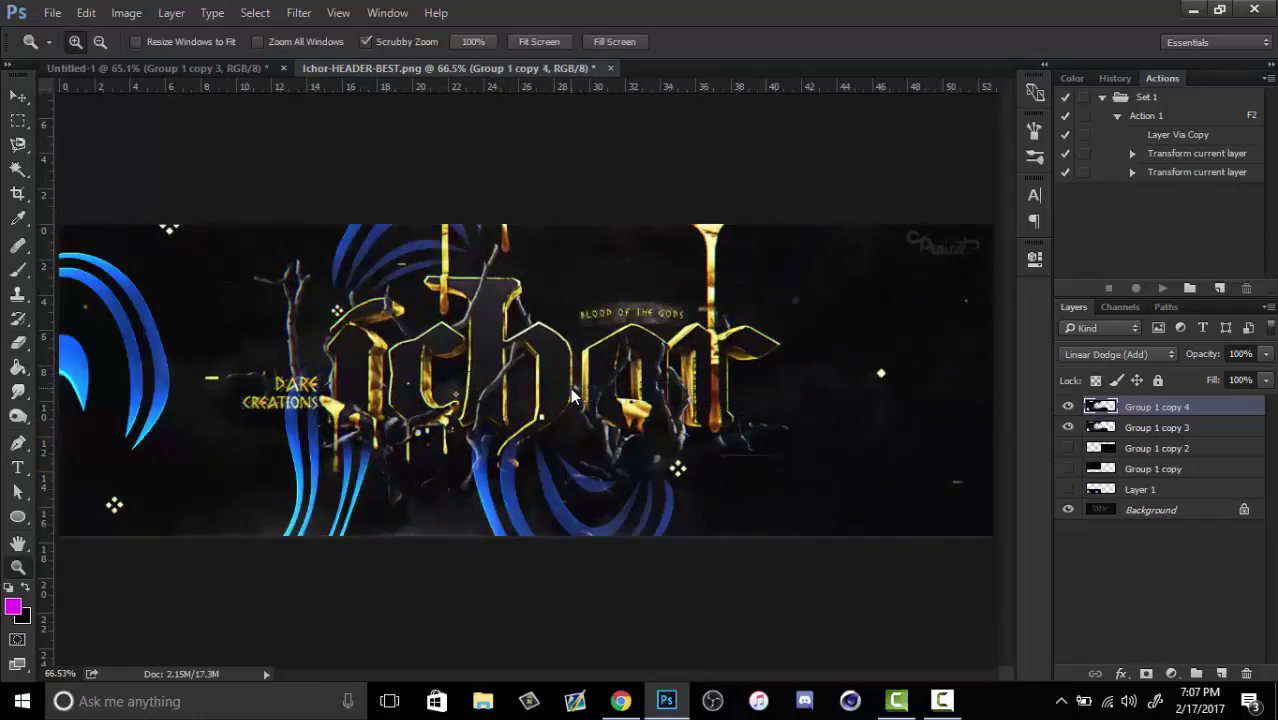
{"action": "key", "text": "ctrl+t"}
{"action": "right_click", "coordinate": [569, 388]}
{"action": "left_click", "coordinate": [607, 373]}
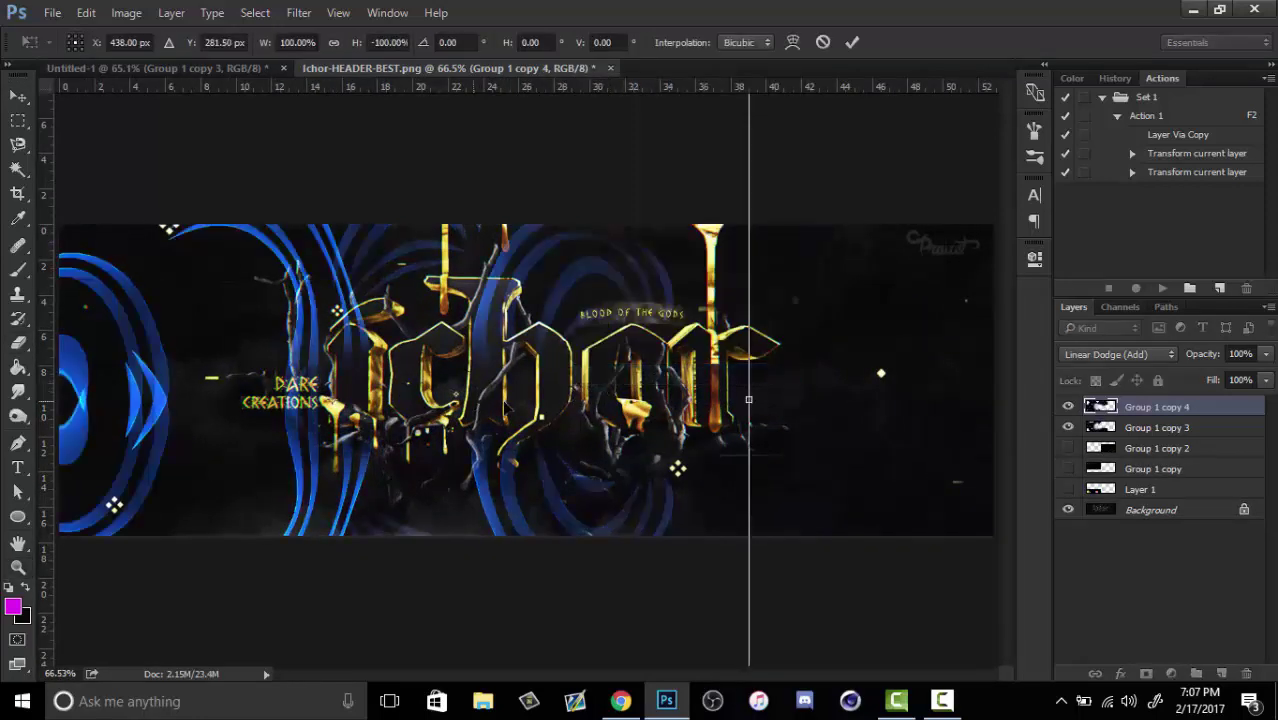
{"action": "left_click_drag", "start_coordinate": [423, 420], "coordinate": [714, 428]}
{"action": "right_click", "coordinate": [714, 428]}
{"action": "left_click", "coordinate": [770, 398]}
{"action": "left_click_drag", "start_coordinate": [712, 476], "coordinate": [942, 433]}
{"action": "key", "text": "Return"}
{"action": "key", "text": "z"}
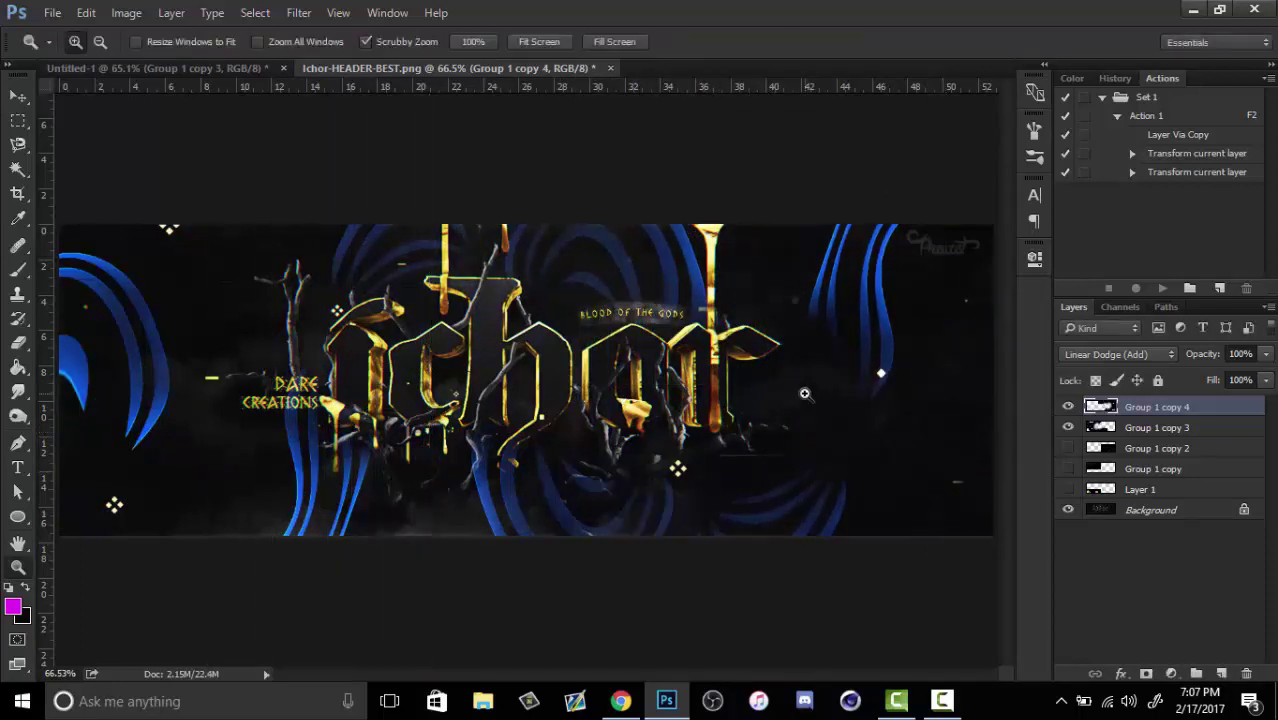
{"action": "left_click_drag", "start_coordinate": [640, 400], "coordinate": [662, 376]}
{"action": "right_click", "coordinate": [663, 378]}
{"action": "left_click", "coordinate": [702, 398]}
- Switch to the Untitled-1 document and apply a Twirl distortion with an angle of 562° to the wavy crescents layer
{"action": "left_click", "coordinate": [255, 67]}
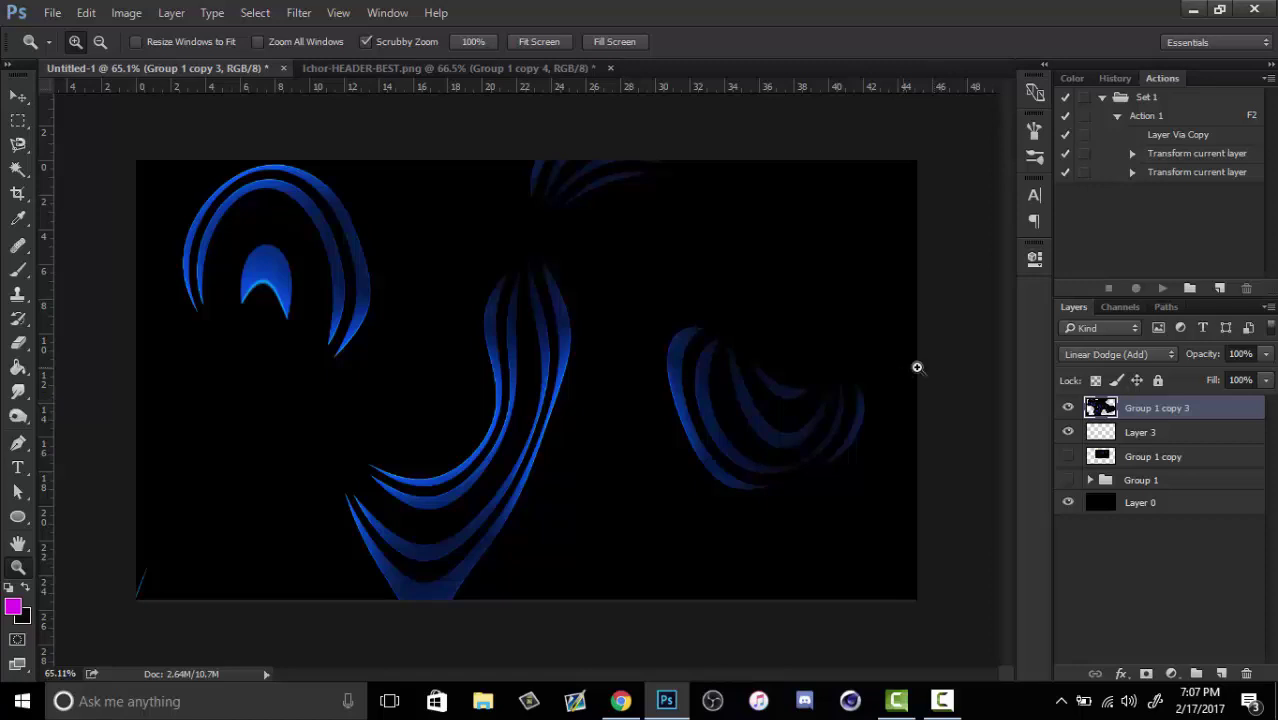
{"action": "left_click", "coordinate": [298, 12]}
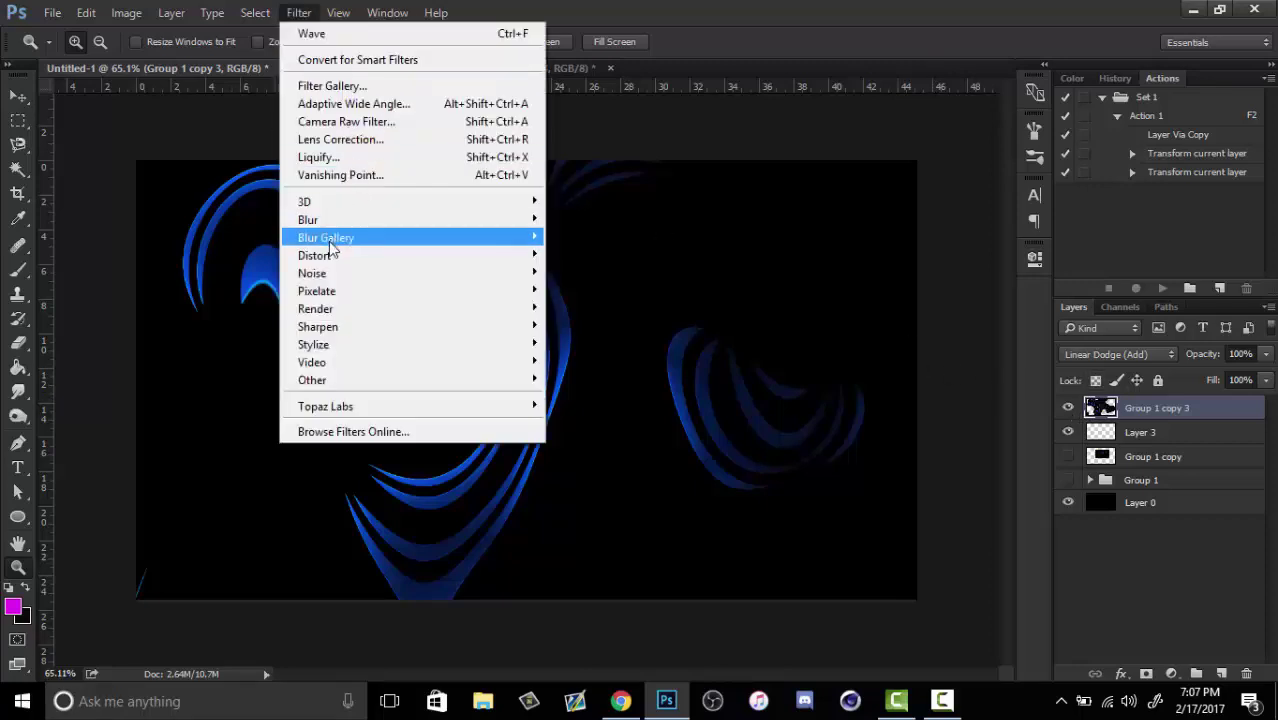
{"action": "mouse_move", "coordinate": [320, 255]}
{"action": "left_click", "coordinate": [195, 361]}
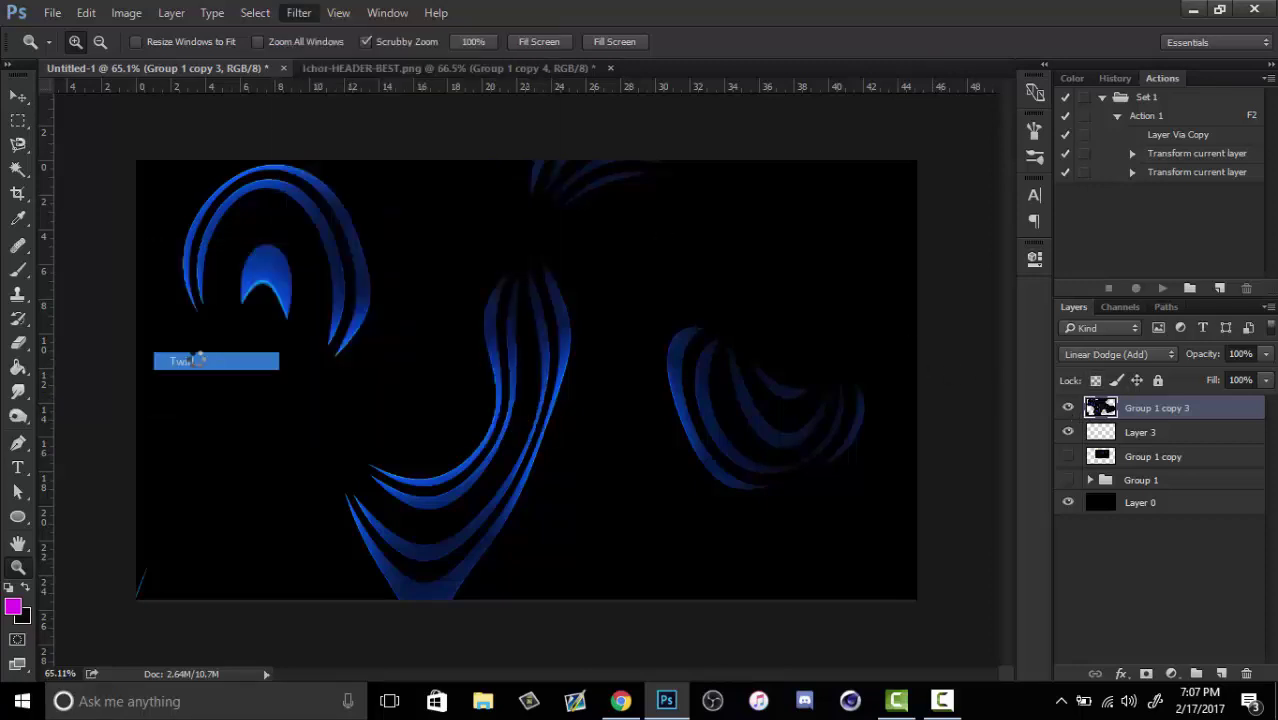
{"action": "left_click_drag", "start_coordinate": [919, 444], "coordinate": [950, 442]}
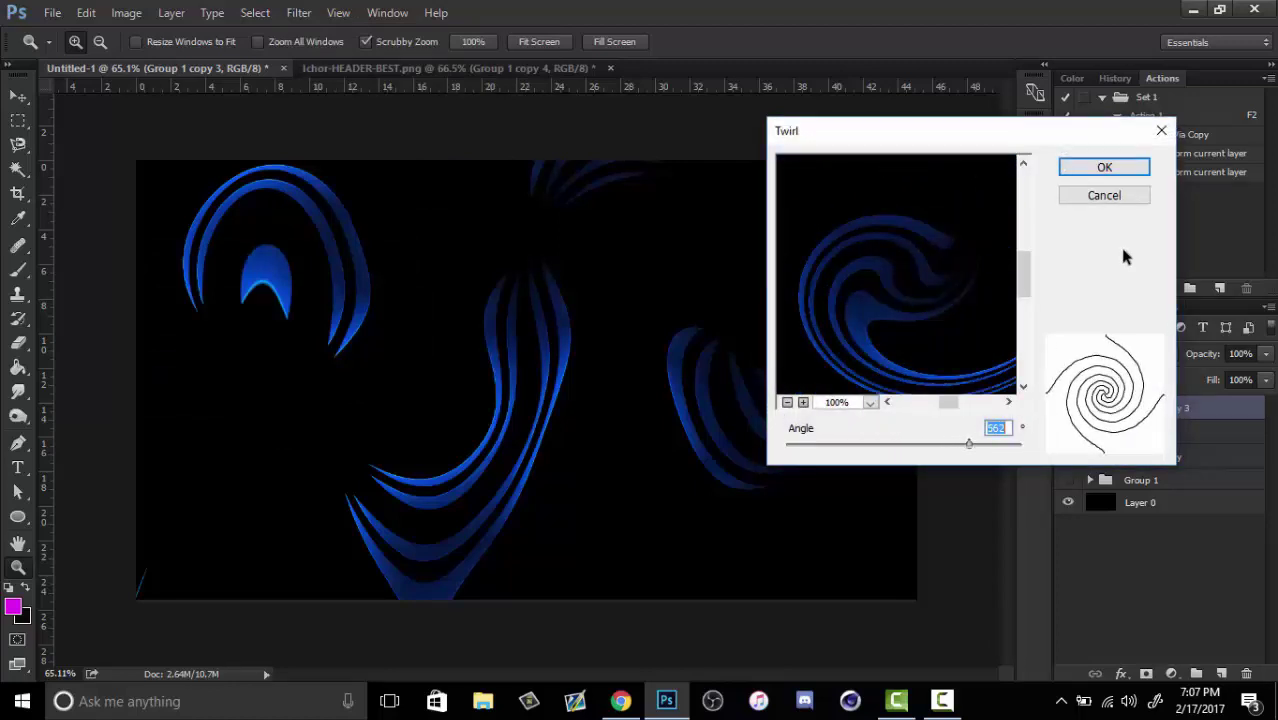
{"action": "left_click", "coordinate": [1104, 167]}
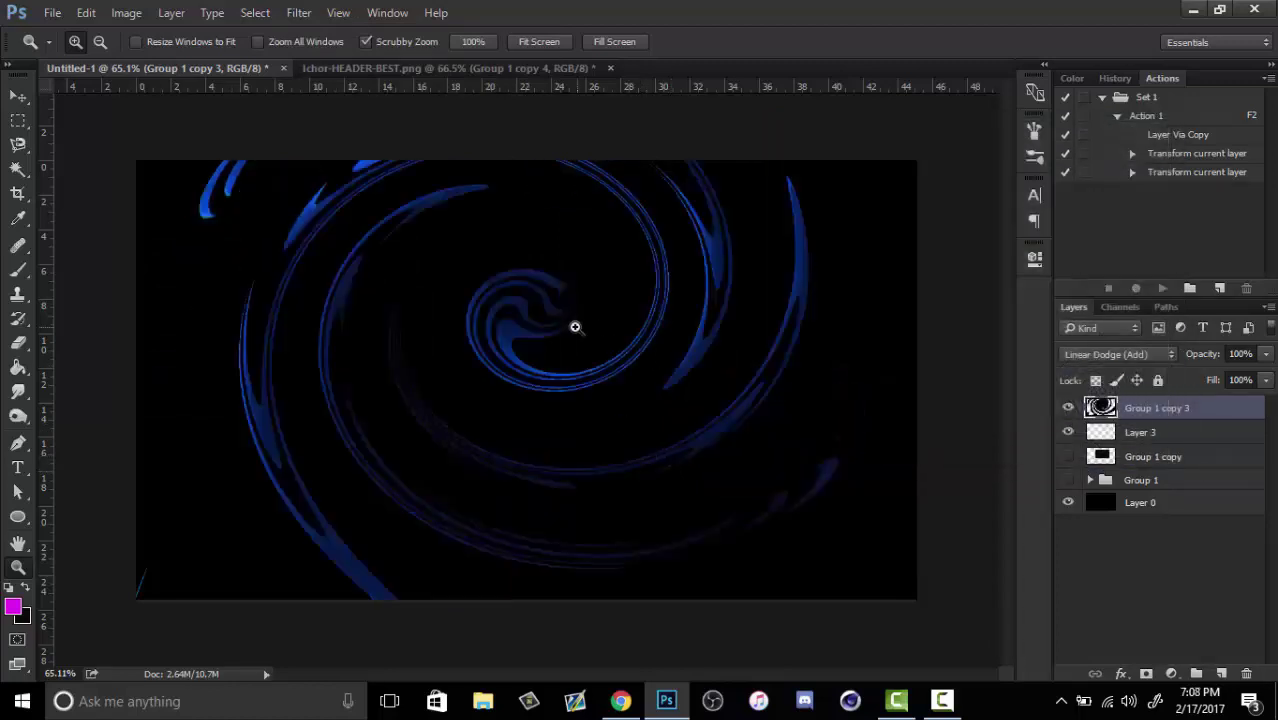
- Apply the Plastic Wrap filter to the swirl with highlight strength 3, detail 1 and smoothness 15
{"action": "left_click", "coordinate": [298, 12]}
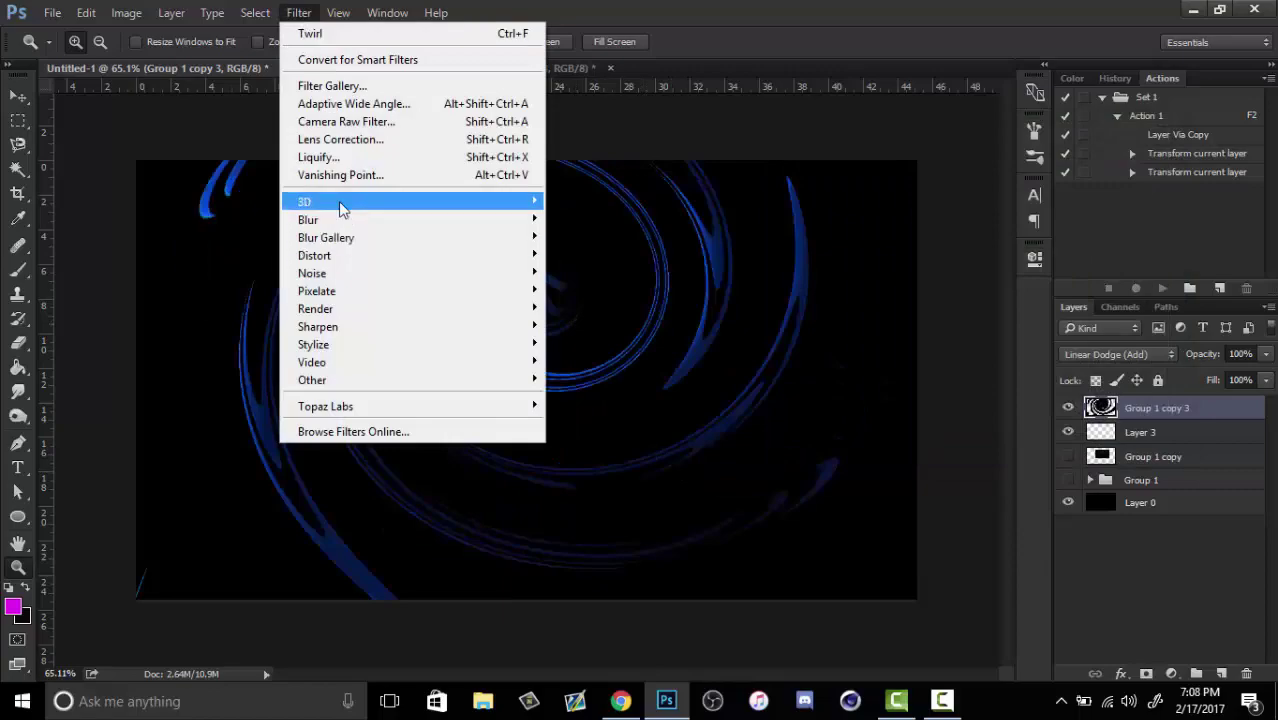
{"action": "mouse_move", "coordinate": [350, 210]}
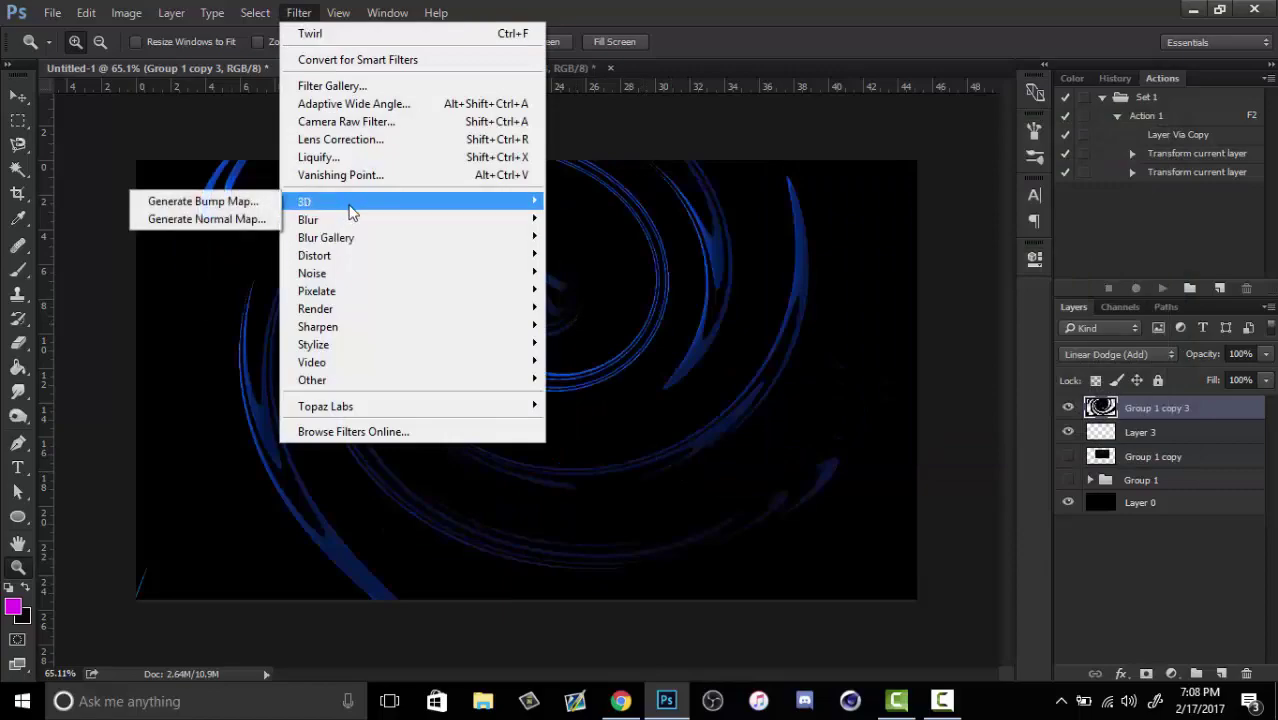
{"action": "left_click", "coordinate": [345, 89]}
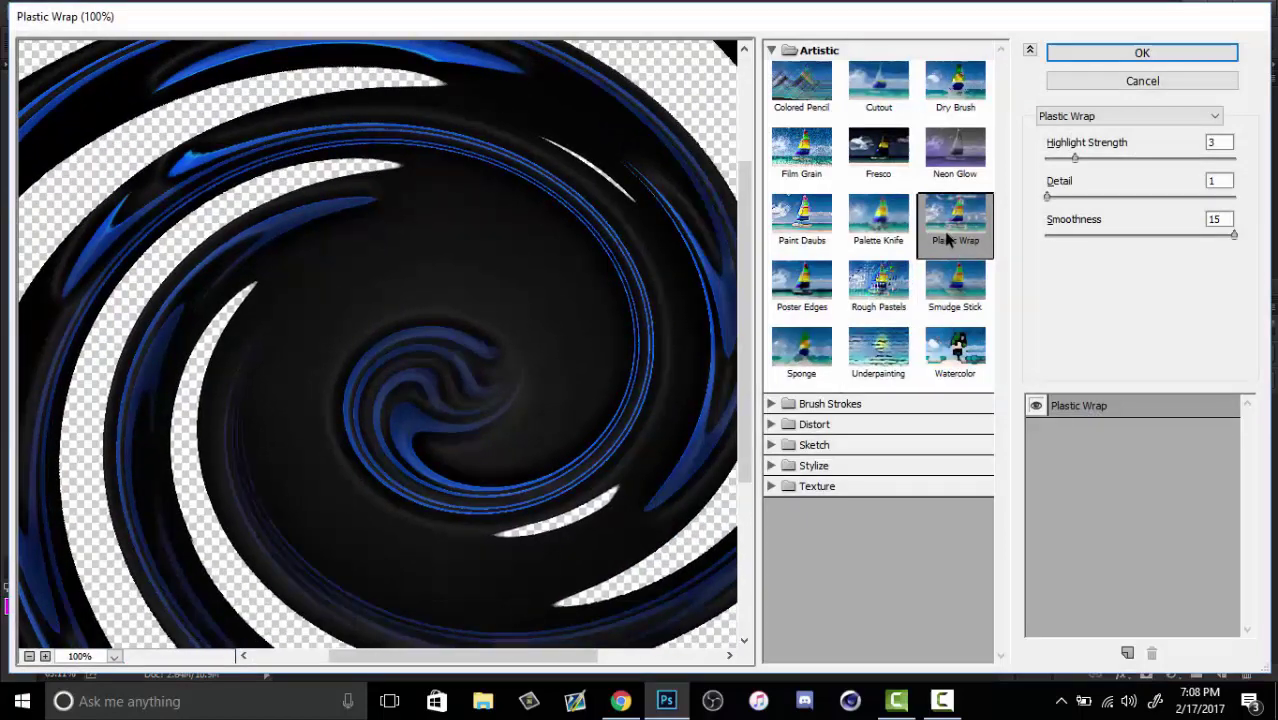
{"action": "mouse_move", "coordinate": [1075, 158]}
{"action": "left_mouse_down"}
{"action": "mouse_move", "coordinate": [1175, 158]}
{"action": "mouse_move", "coordinate": [1071, 158]}
{"action": "left_mouse_up"}
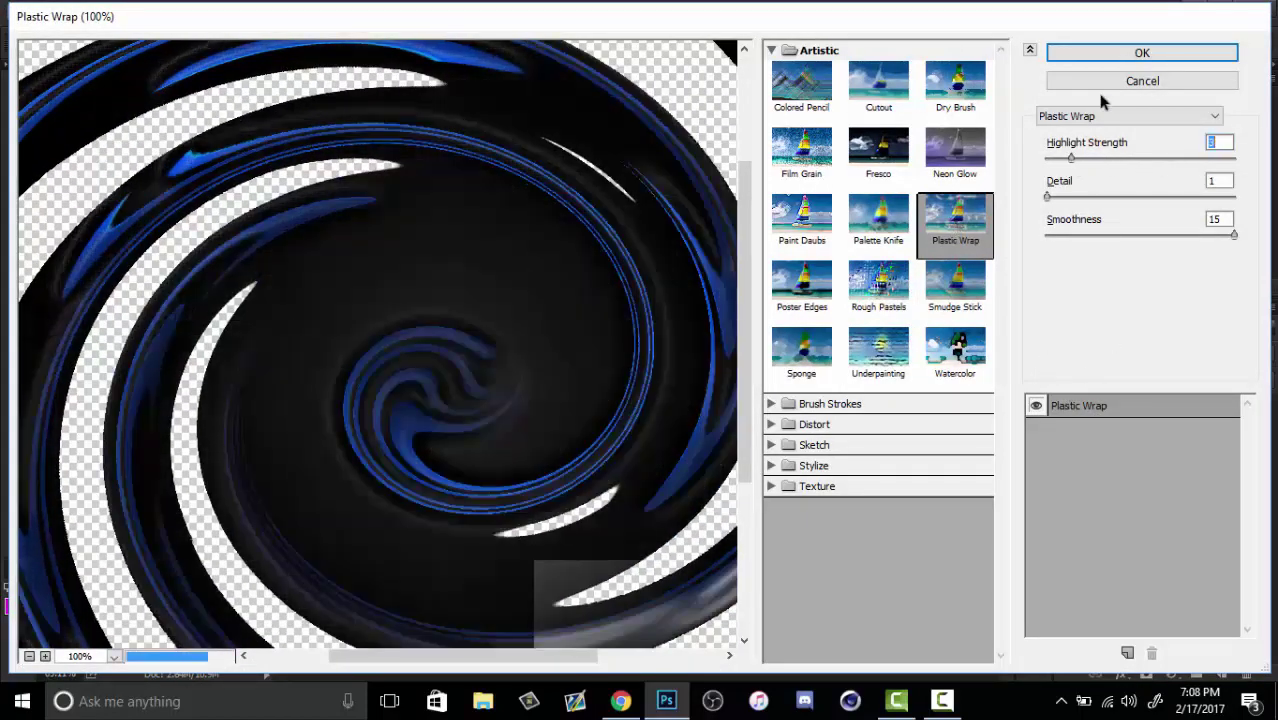
{"action": "left_click", "coordinate": [1148, 56]}
- Try the Soft Light and Overlay blend modes on the swirl layer and return it to Linear Dodge (Add)
{"action": "left_click", "coordinate": [1118, 354]}
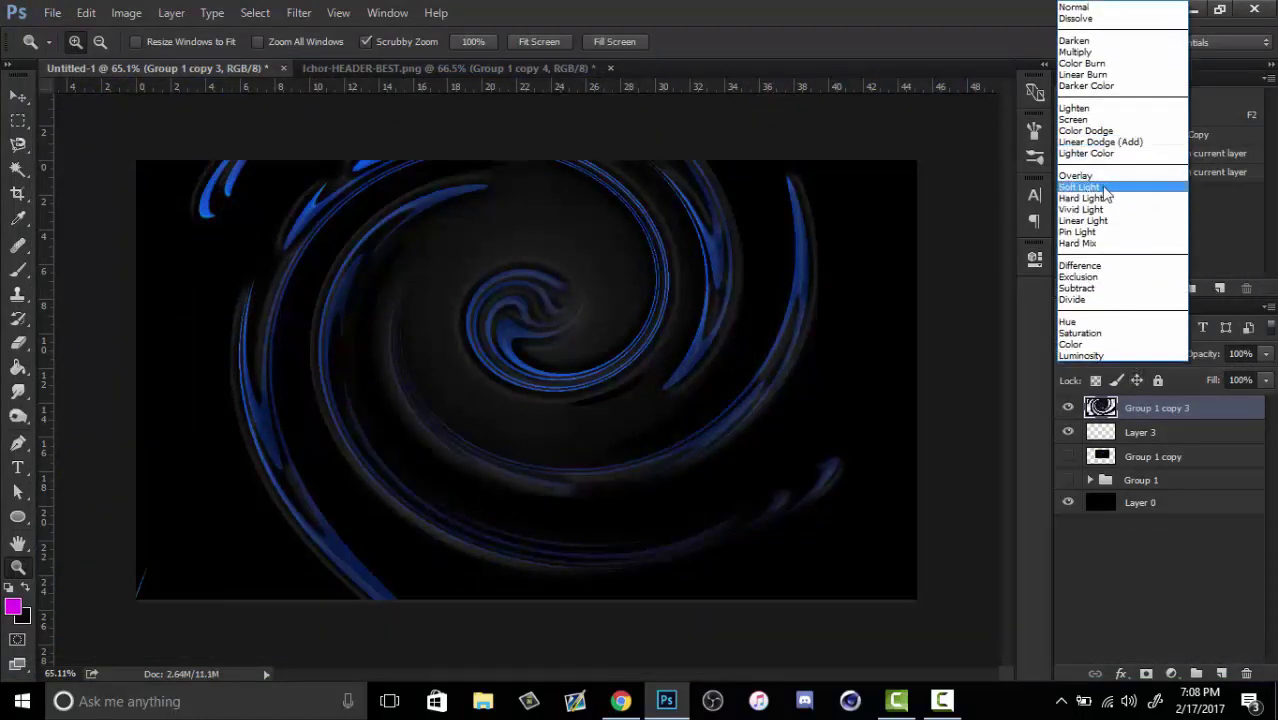
{"action": "left_click", "coordinate": [1125, 186]}
{"action": "left_click", "coordinate": [1130, 354]}
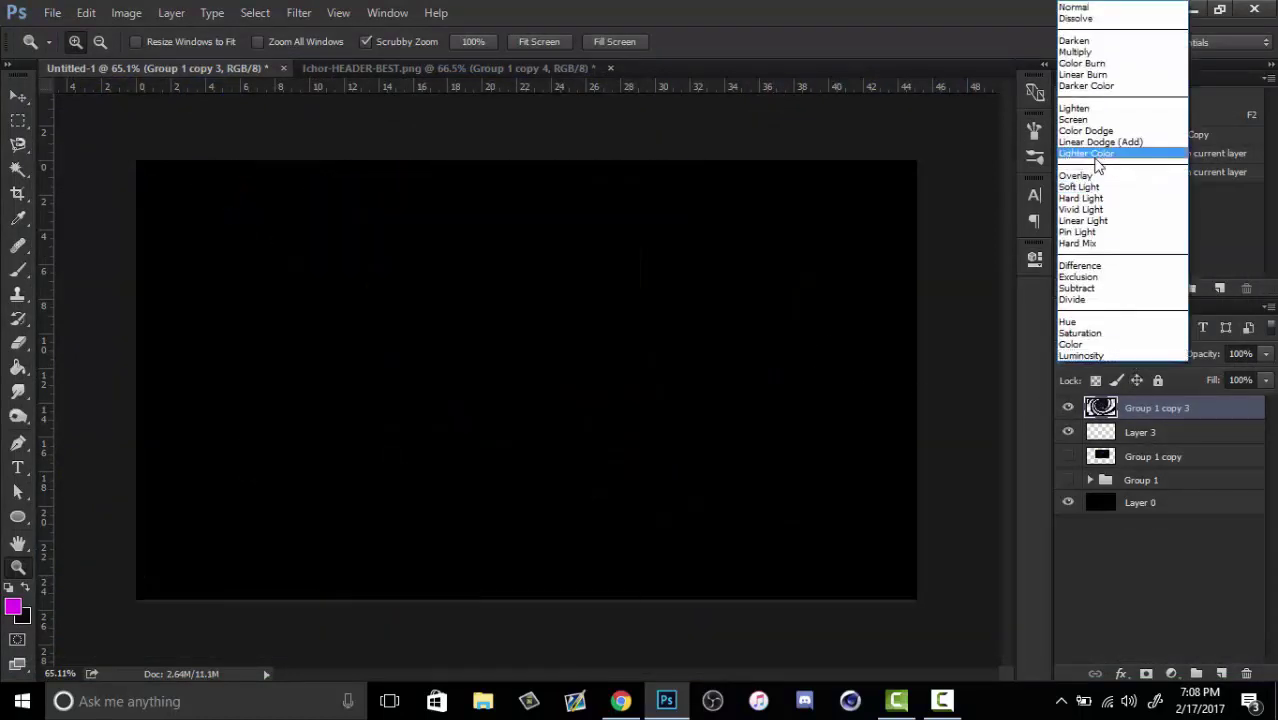
{"action": "left_click", "coordinate": [1090, 174]}
{"action": "left_click", "coordinate": [1095, 354]}
{"action": "left_click", "coordinate": [1124, 142]}
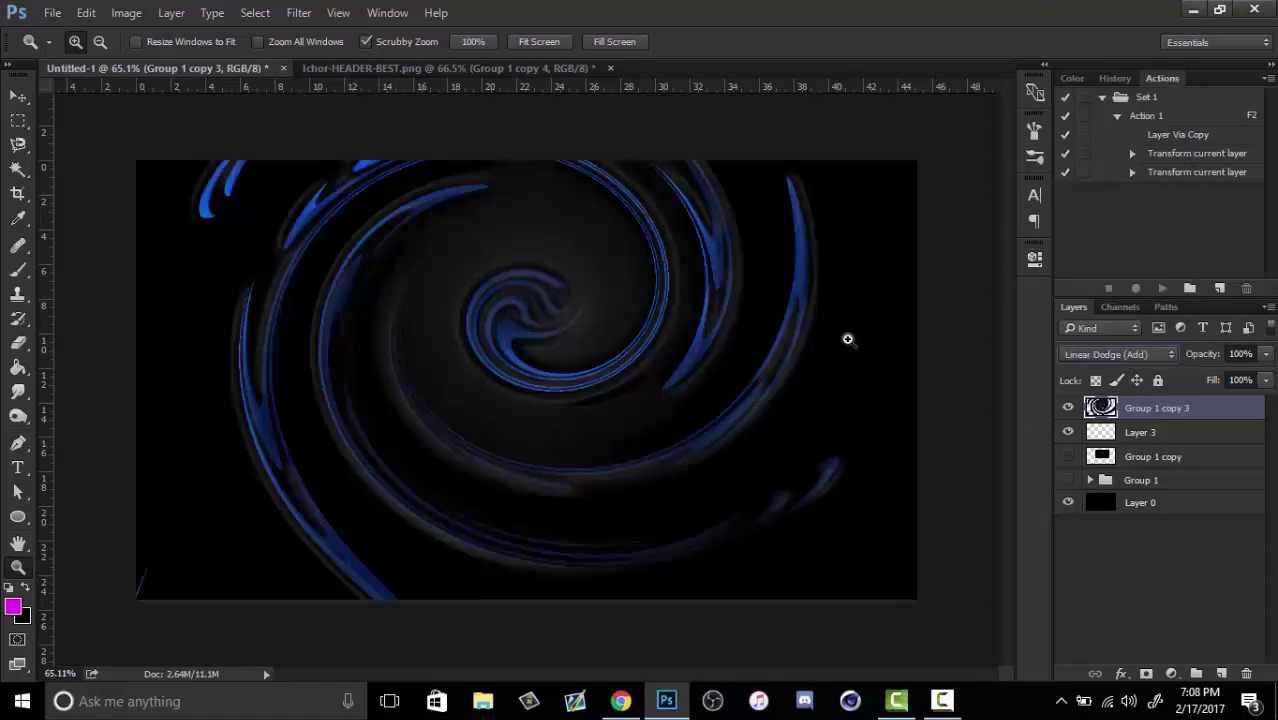
- Step back through the history to before the Wave, Twirl and Plastic Wrap filters, restoring the four plain crescents
{"action": "left_click_drag", "start_coordinate": [625, 263], "coordinate": [650, 466]}
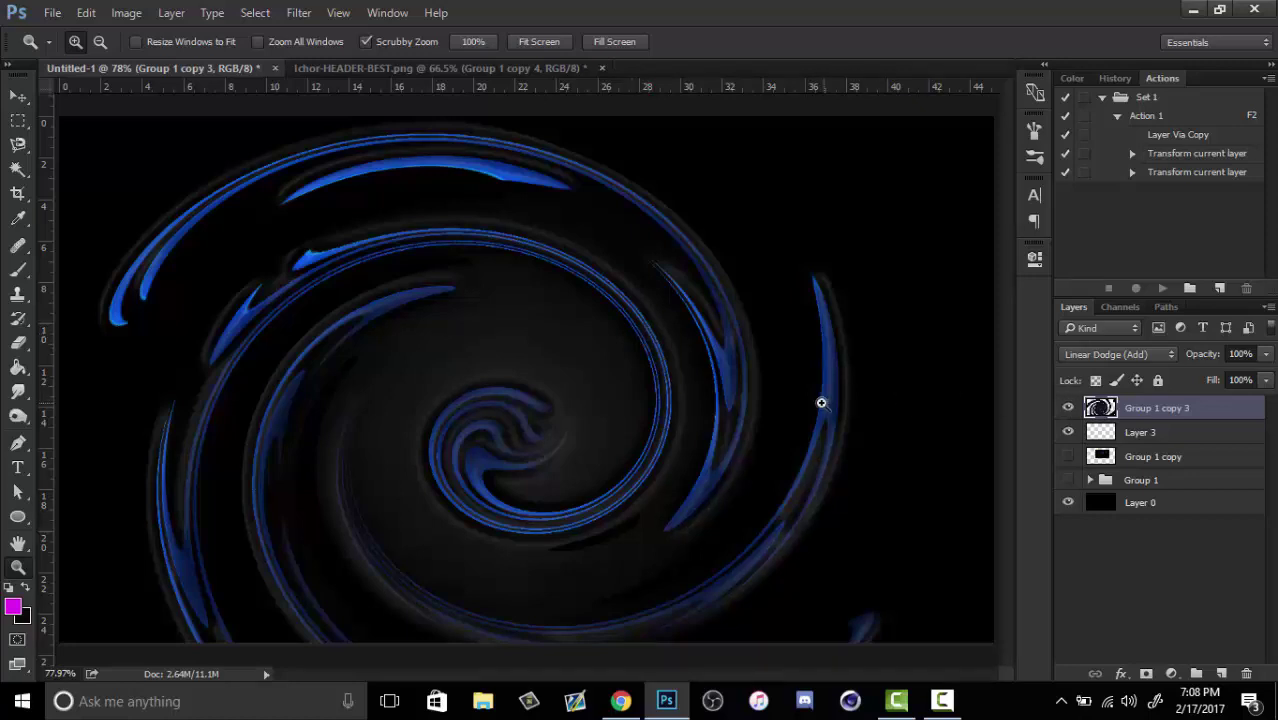
{"action": "key", "text": "shift+plus"}
{"action": "key", "text": "shift+plus"}
{"action": "key", "text": "shift+plus"}
{"action": "key", "text": "ctrl+alt+z"}
{"action": "key", "text": "ctrl+alt+z"}
{"action": "key", "text": "ctrl+alt+z"}
{"action": "key", "text": "ctrl+alt+z"}
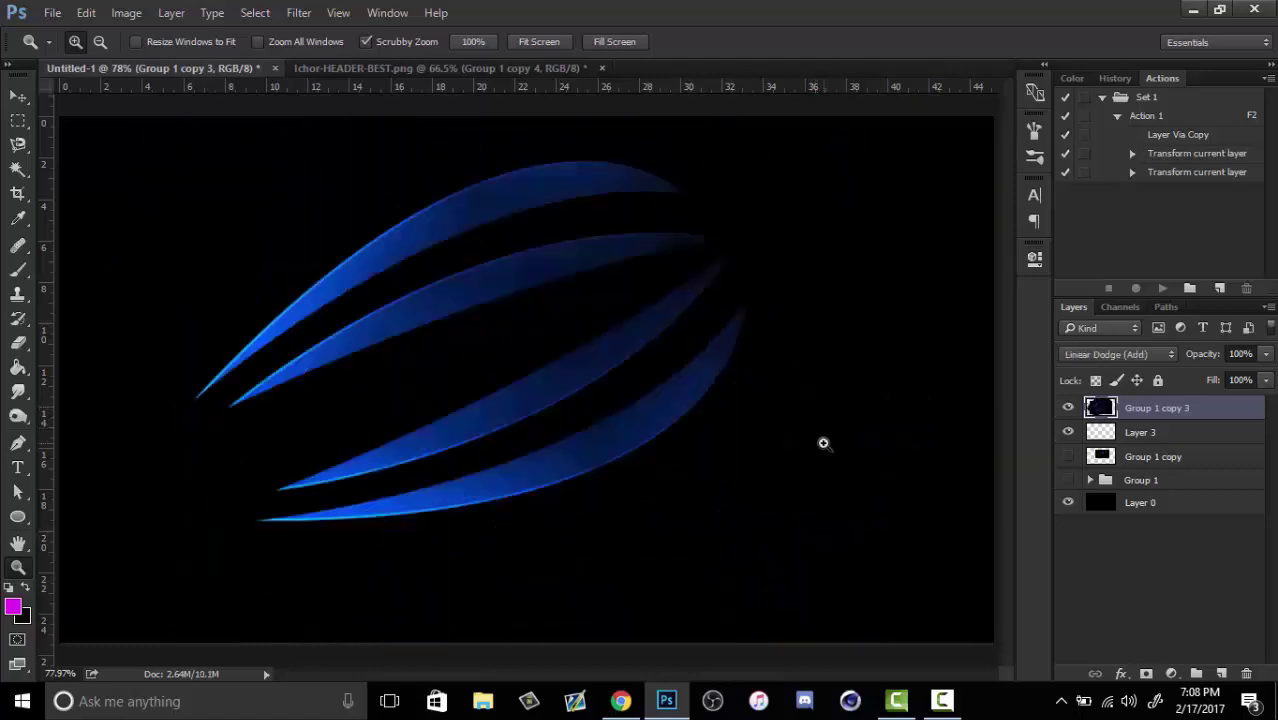
- Duplicate the four crescents, flip the copy horizontally and place it to the right as a mirror image of the original
{"action": "key", "text": "ctrl+j"}
{"action": "key", "text": "ctrl+t"}
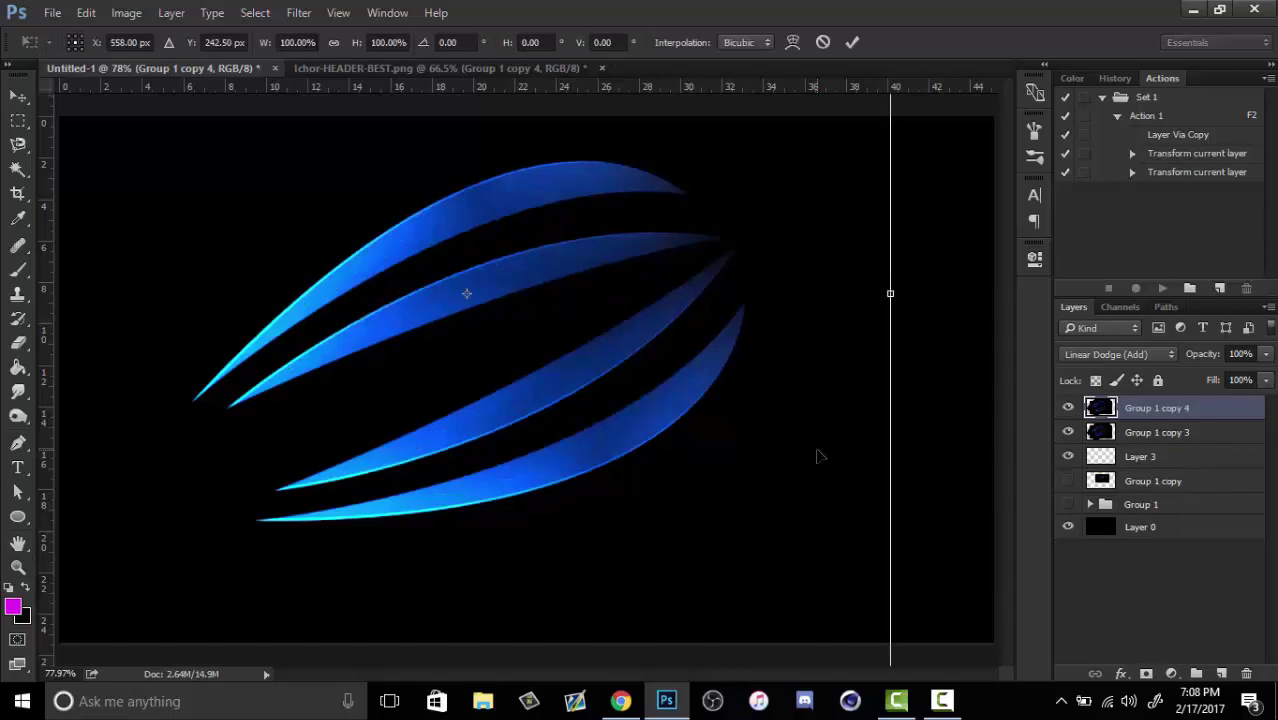
{"action": "right_click", "coordinate": [819, 450]}
{"action": "left_click", "coordinate": [870, 414]}
{"action": "left_click_drag", "start_coordinate": [700, 455], "coordinate": [1005, 413]}
{"action": "key", "text": "Return"}
{"action": "key", "text": "z"}
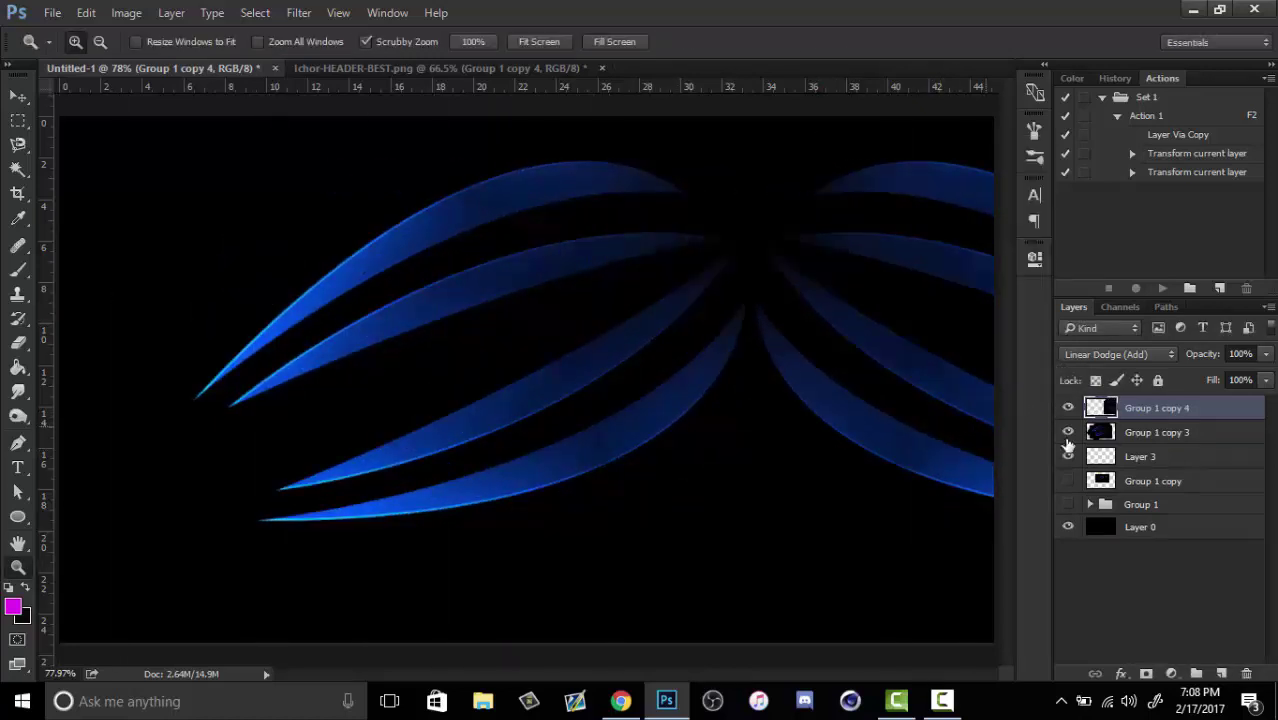
- Select Group 1 copy 4 and Group 1 copy 3 together and move the mirrored crescents to the middle of the canvas
{"action": "left_click", "coordinate": [1137, 432], "text": "shift"}
{"action": "left_click_drag", "start_coordinate": [741, 402], "coordinate": [470, 460]}
{"action": "right_click", "coordinate": [606, 391]}
{"action": "left_click", "coordinate": [624, 403]}
{"action": "left_click_drag", "start_coordinate": [624, 403], "coordinate": [599, 421]}
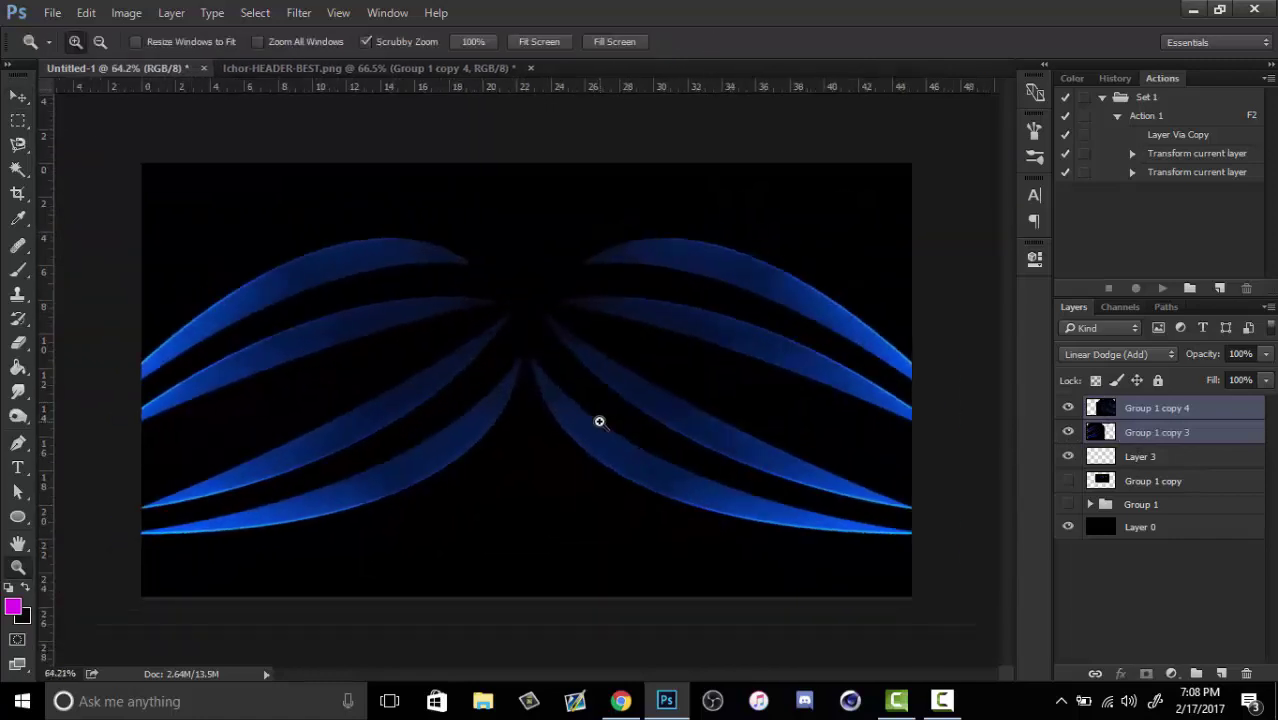
- Scale both mirrored crescent layers down together so they fit inside the canvas, and position them near its center
{"action": "key", "text": "ctrl+t"}
{"action": "left_click_drag", "start_coordinate": [654, 313], "coordinate": [565, 447]}
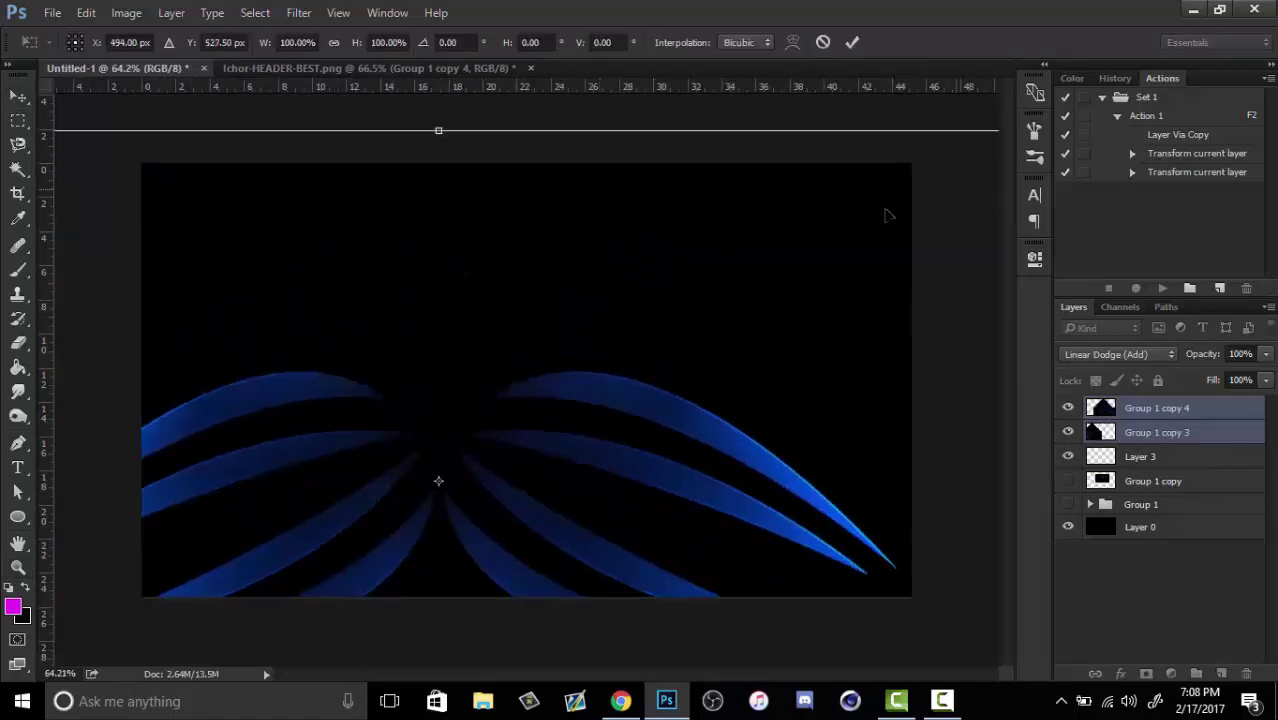
{"action": "left_click_drag", "start_coordinate": [887, 214], "coordinate": [721, 249]}
{"action": "left_click_drag", "start_coordinate": [855, 164], "coordinate": [479, 388]}
{"action": "left_click_drag", "start_coordinate": [308, 499], "coordinate": [770, 277]}
{"action": "key", "text": "z"}
{"action": "scroll", "coordinate": [632, 400], "scroll_direction": "up", "scroll_amount": 3}
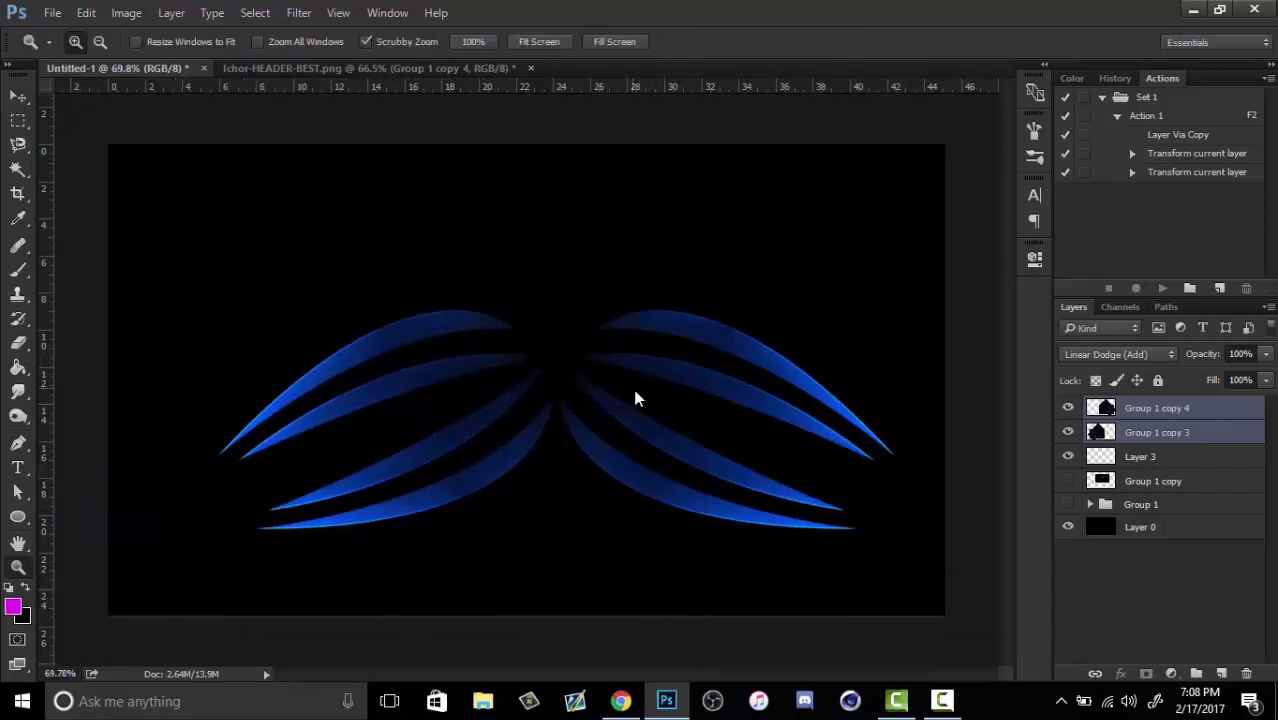